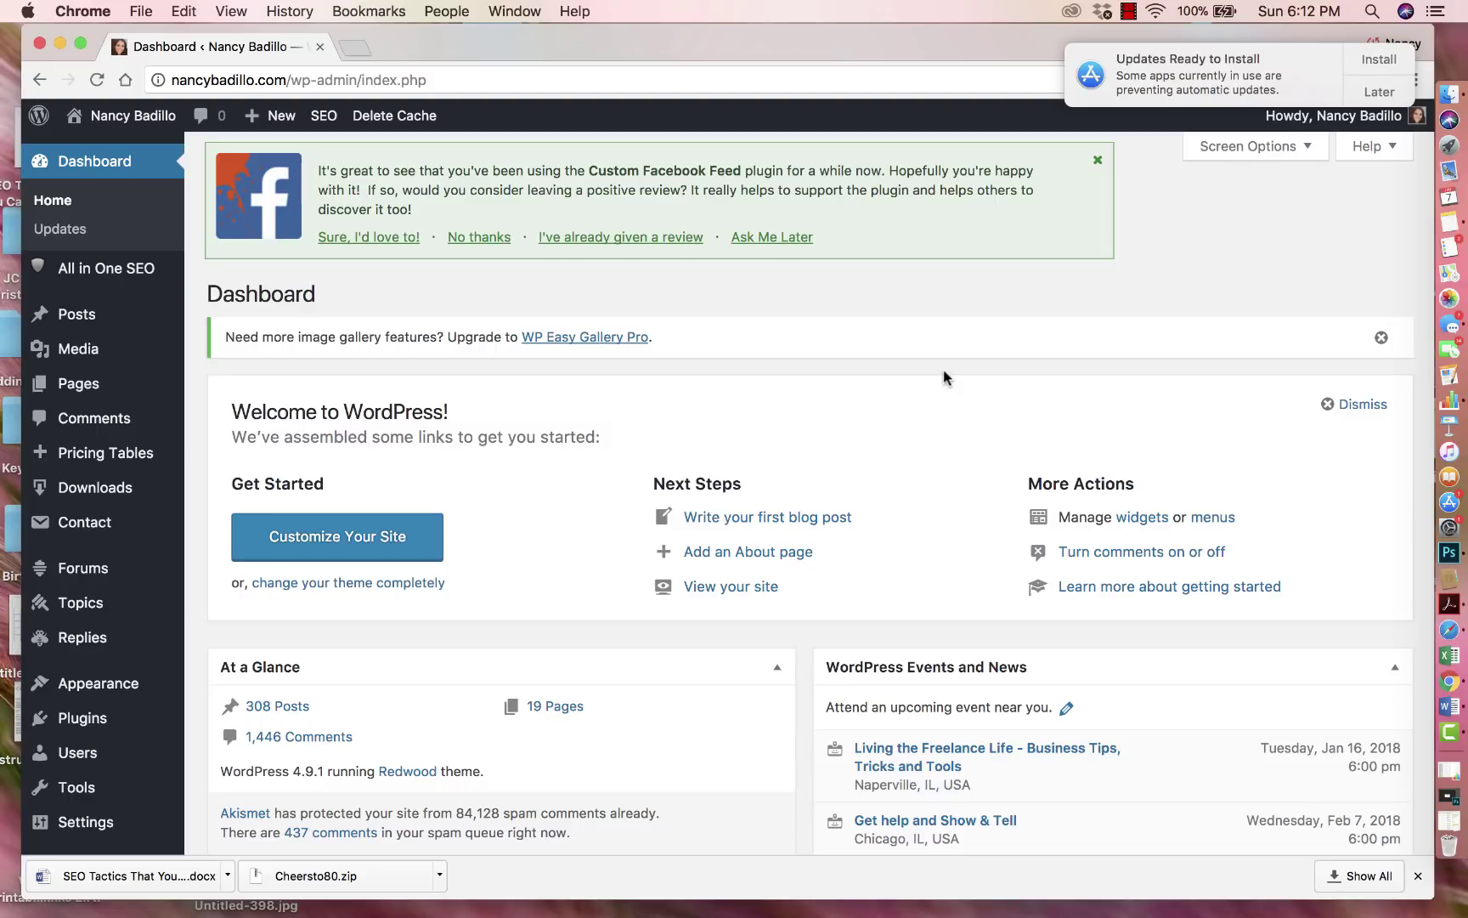
Step: Go to Installed Plugins and scroll through all 31 plugins and back to the top
scroll(903, 498, "down", 3)
scroll(904, 499, "up", 2)
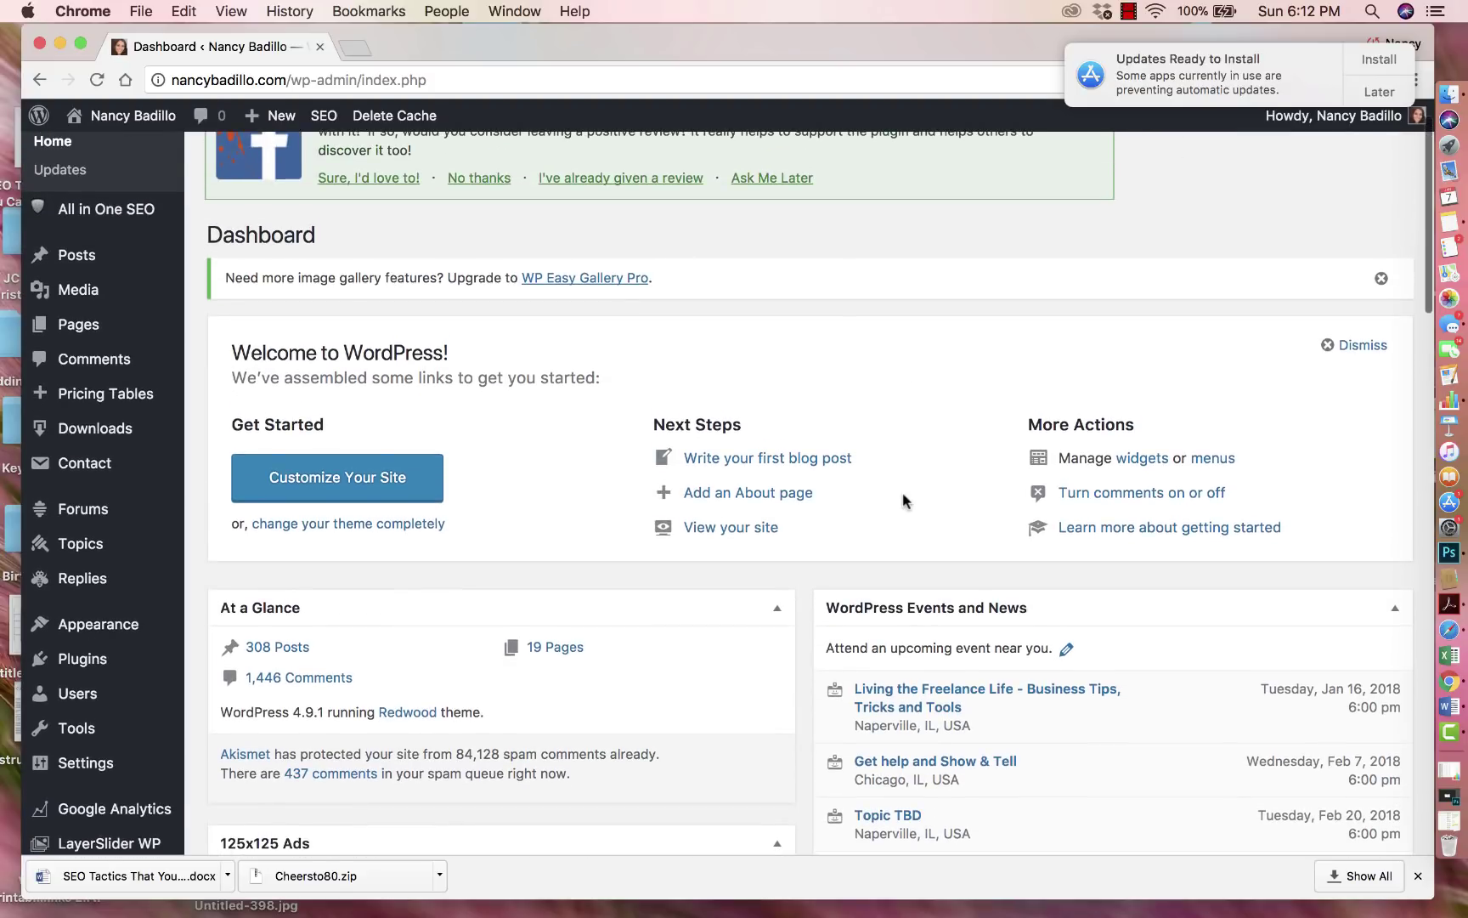
scroll(904, 500, "up", 1)
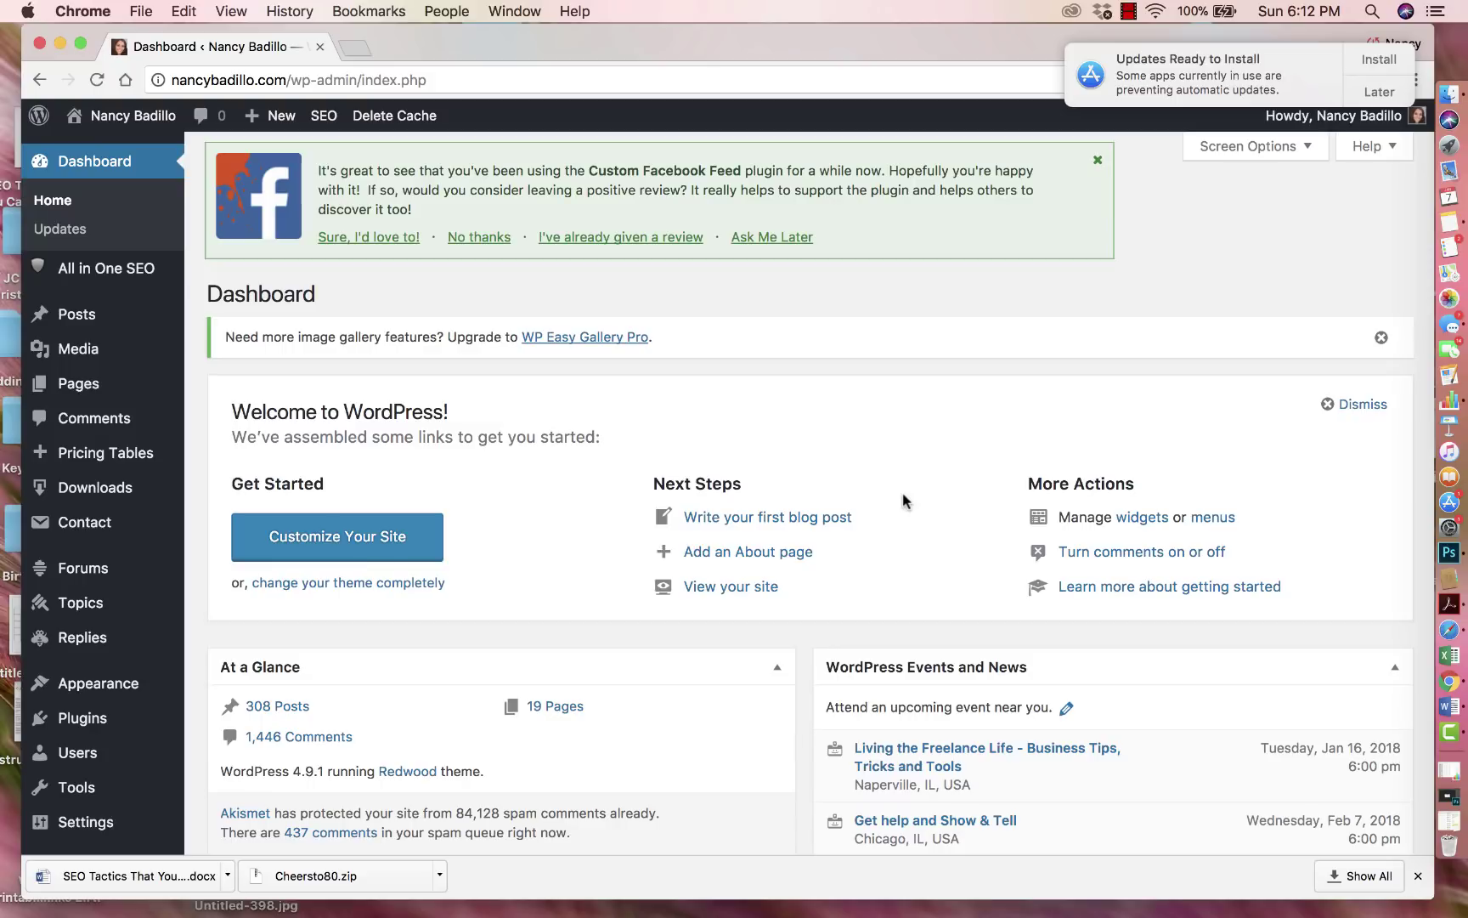
scroll(125, 554, "down", 3)
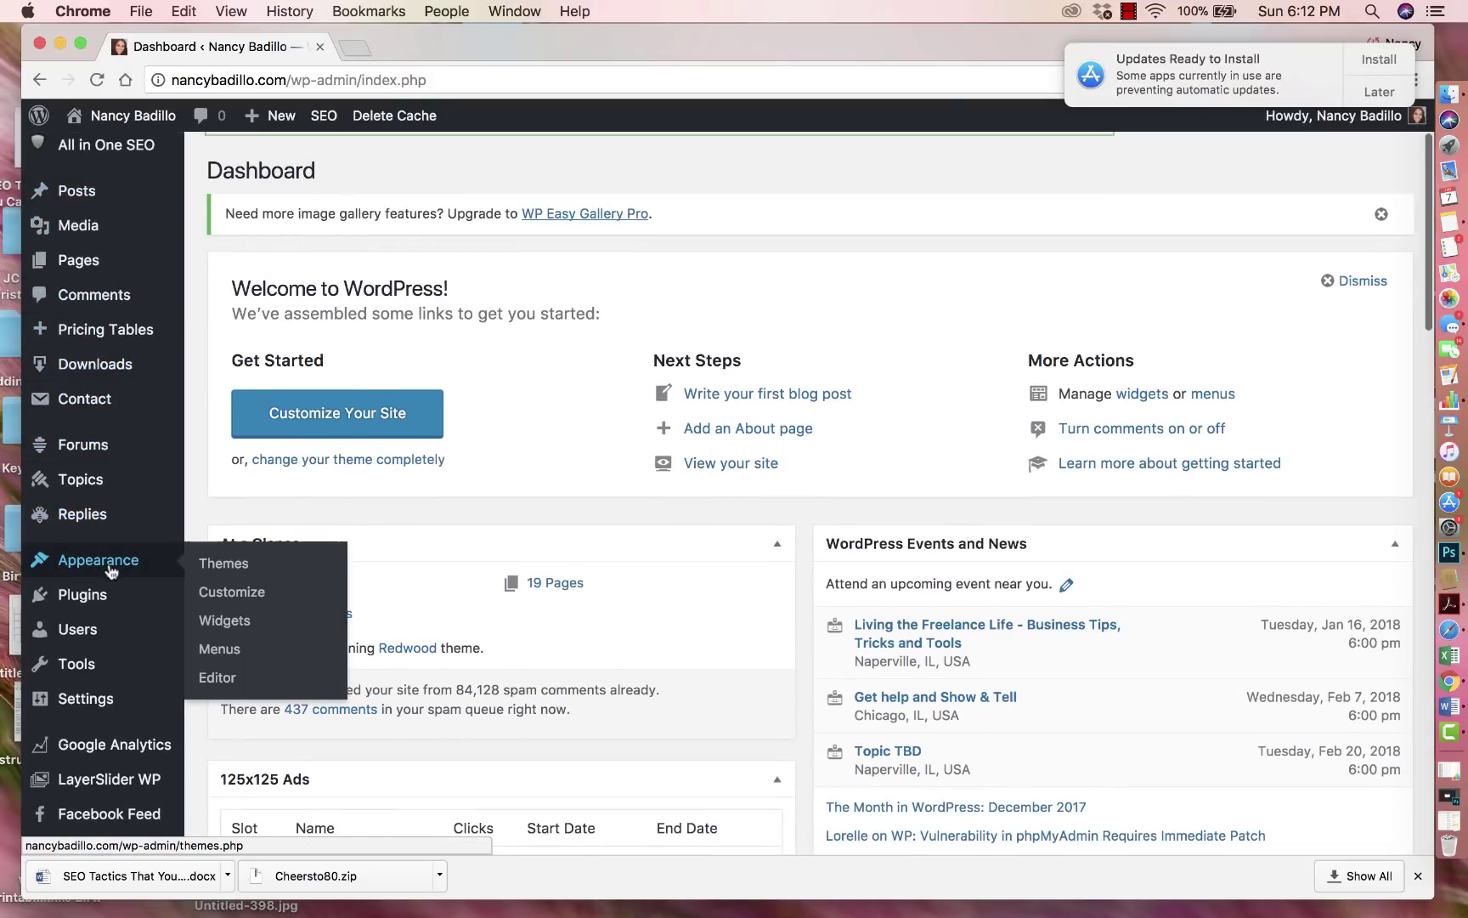
left_click(74, 605)
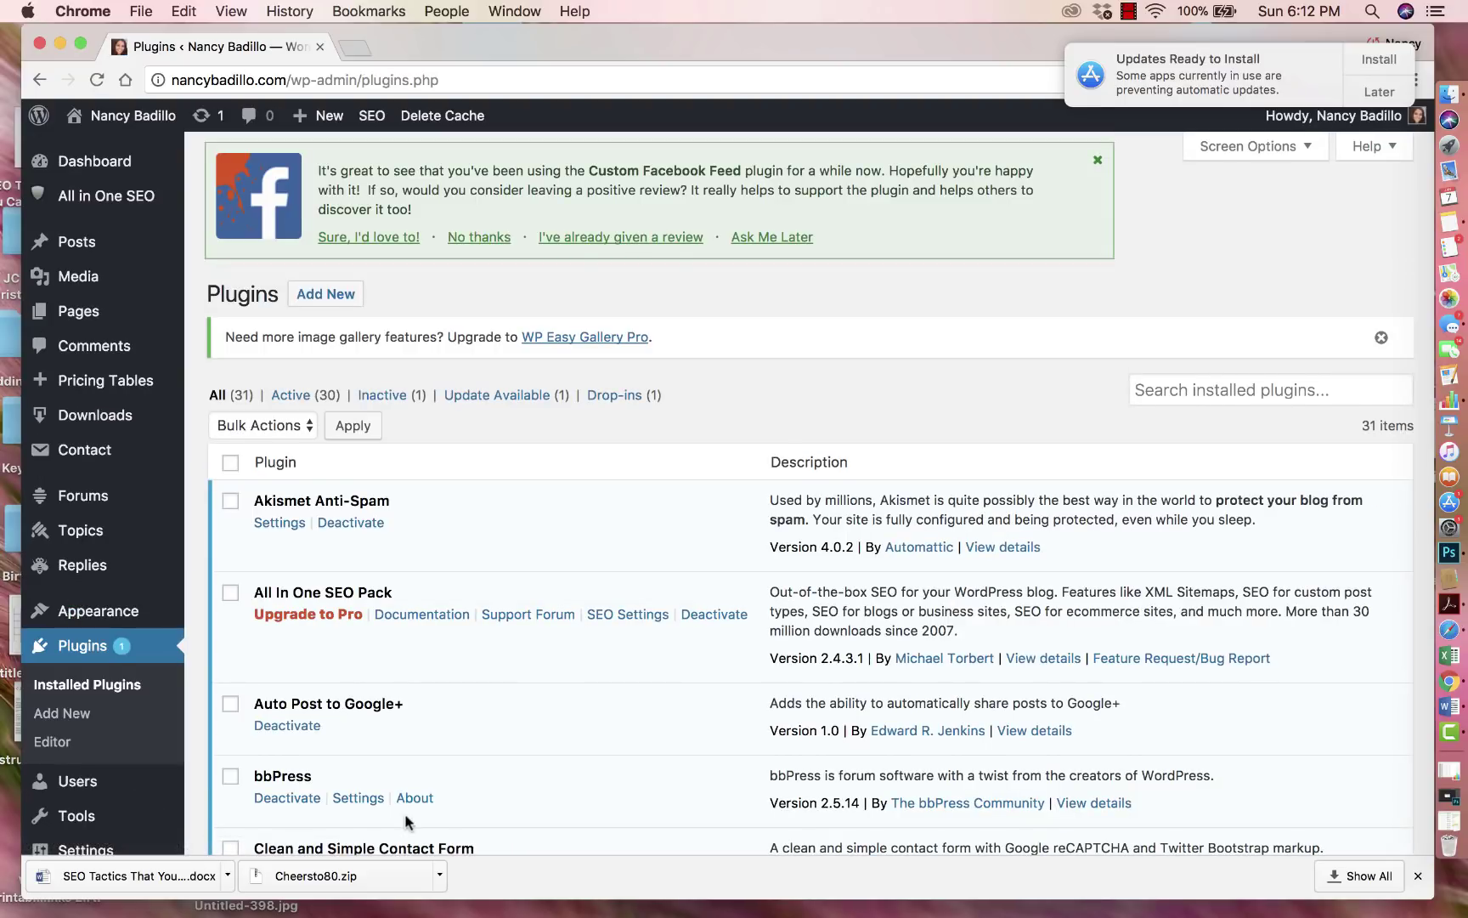
scroll(511, 631, "down", 5)
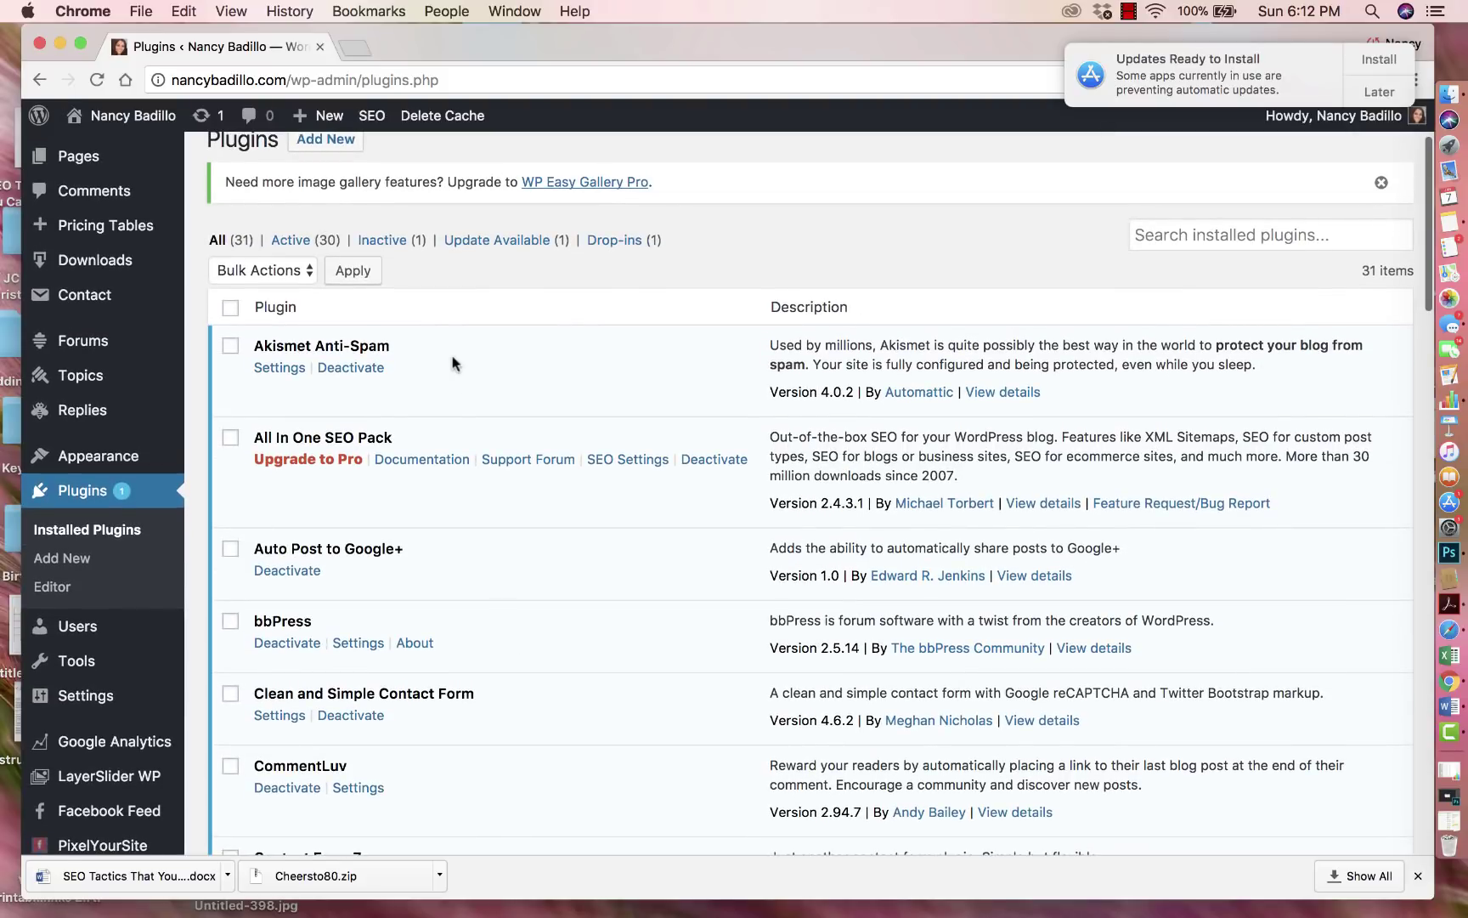
scroll(436, 598, "down", 20)
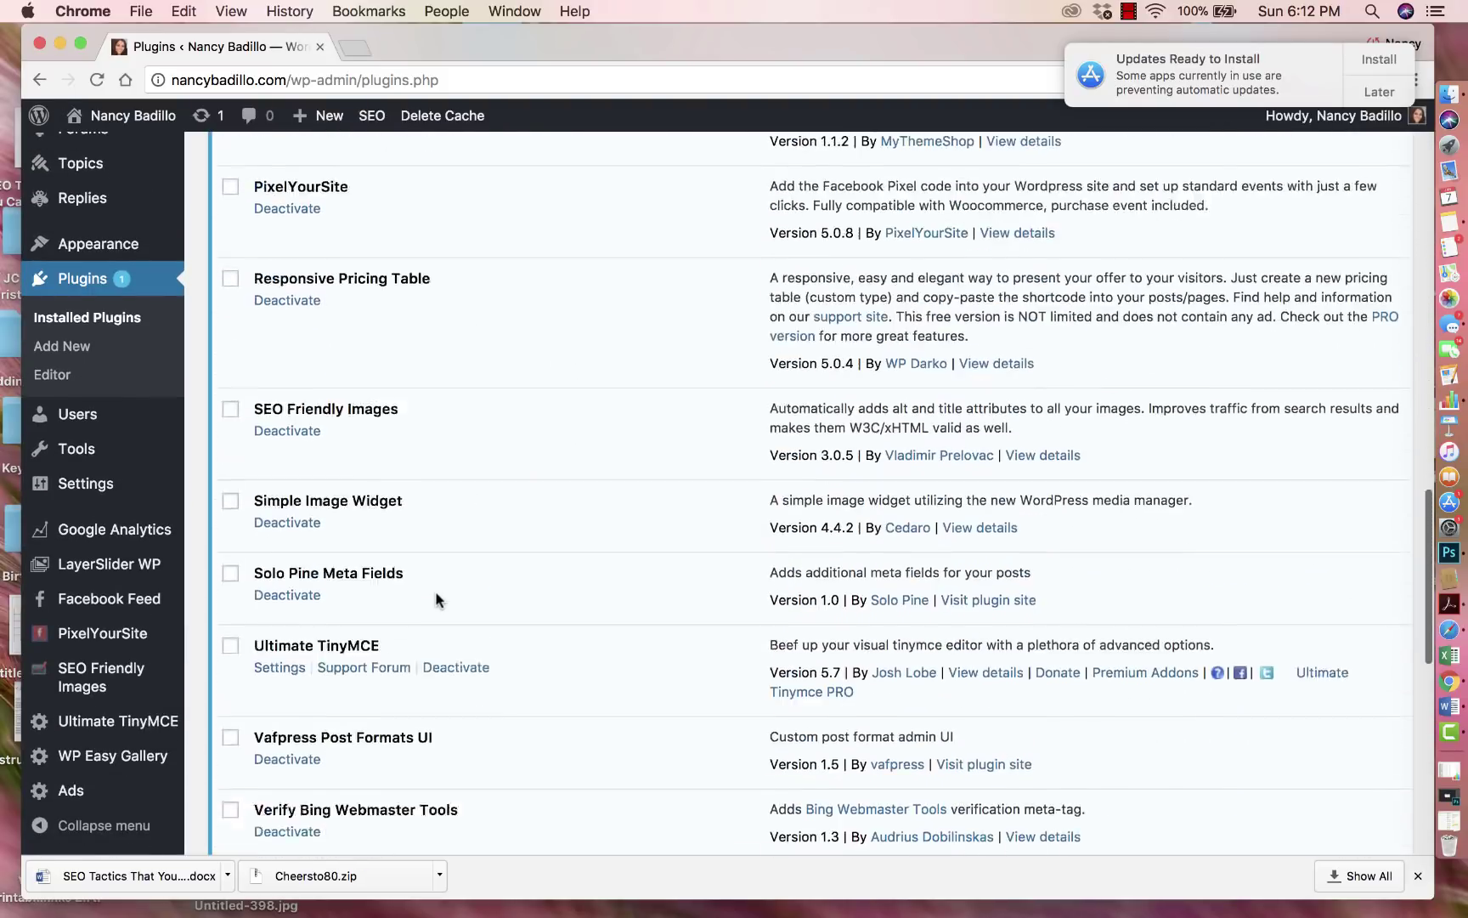
scroll(435, 598, "down", 9)
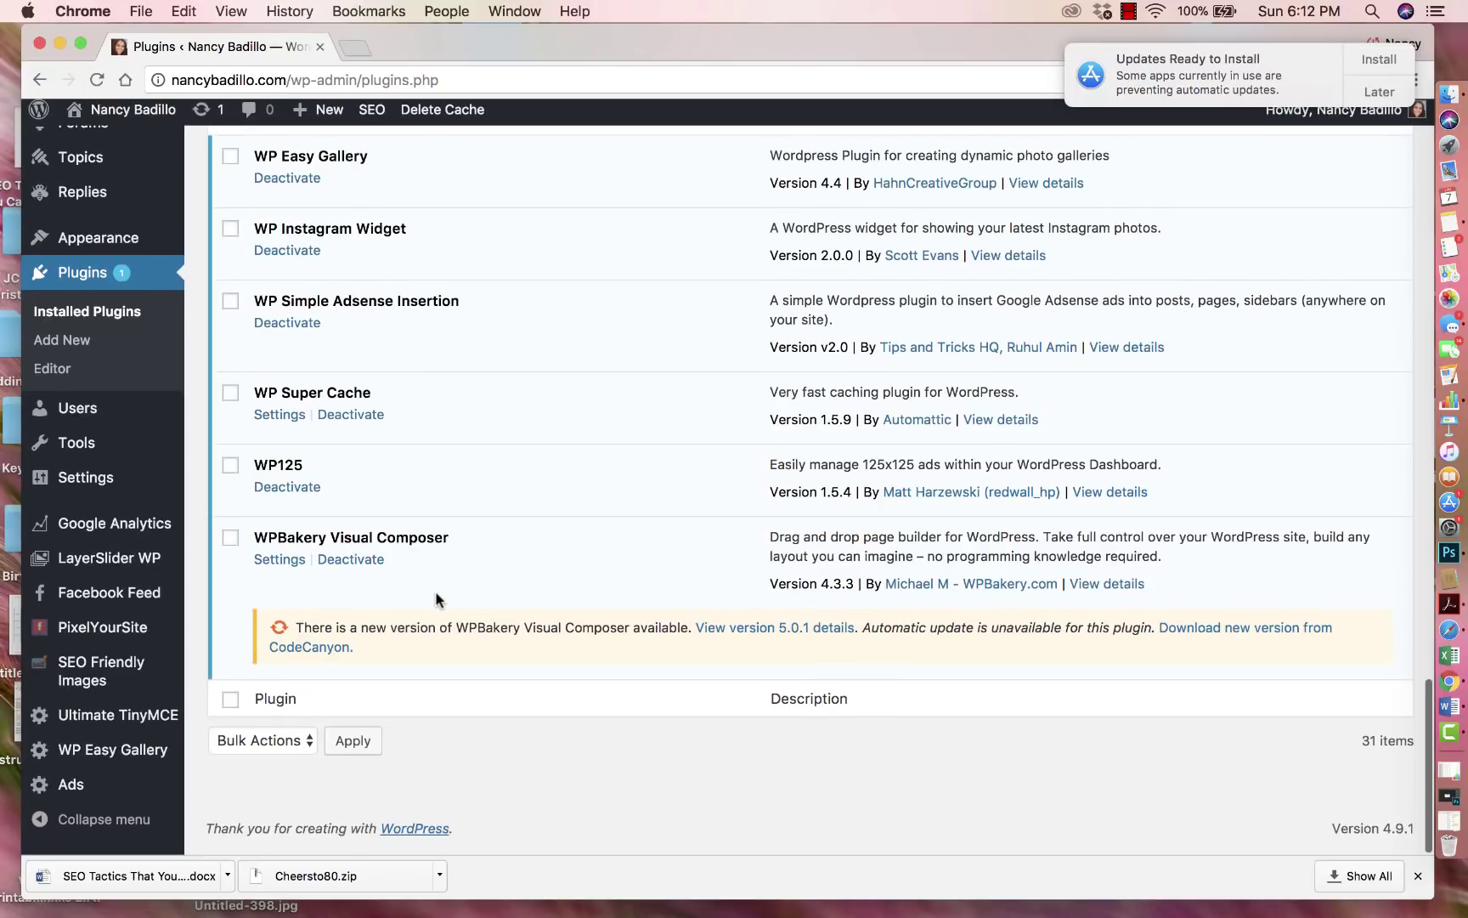
scroll(435, 603, "up", 20)
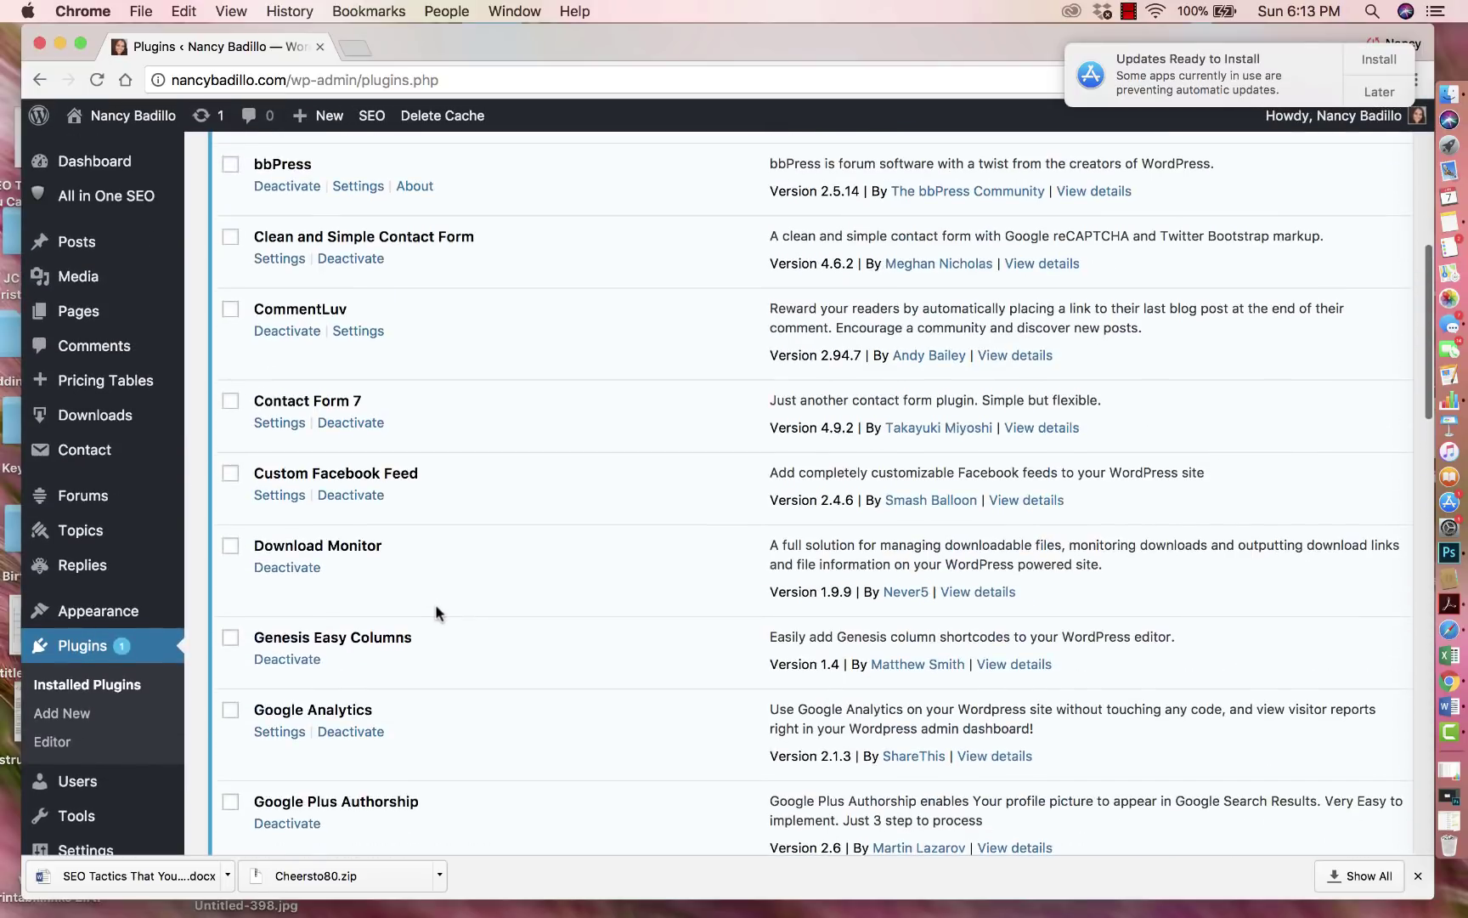
scroll(435, 612, "up", 6)
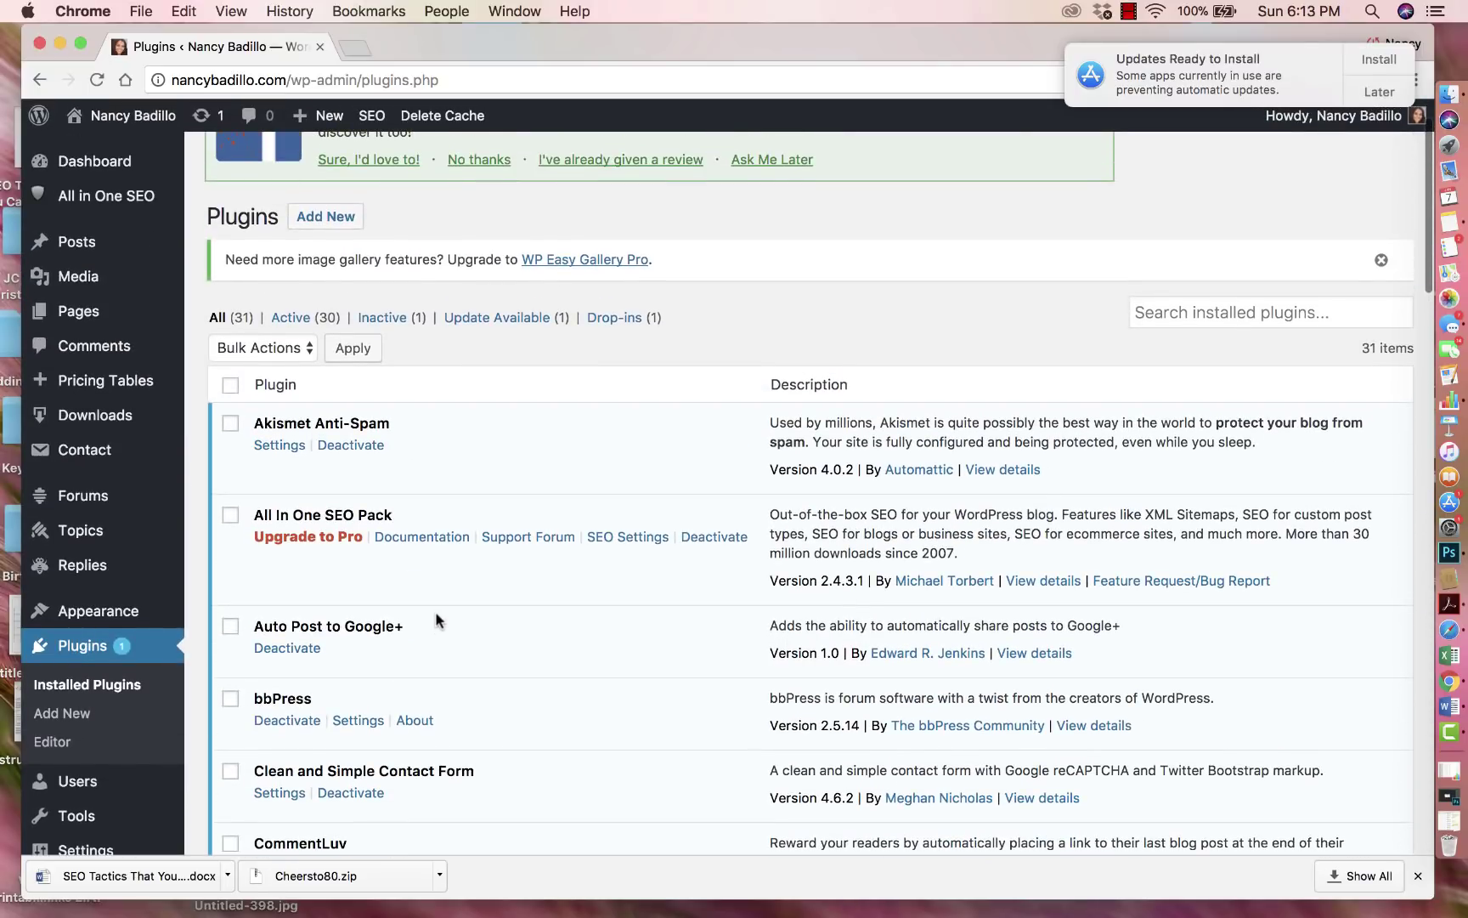
scroll(435, 484, "up", 1)
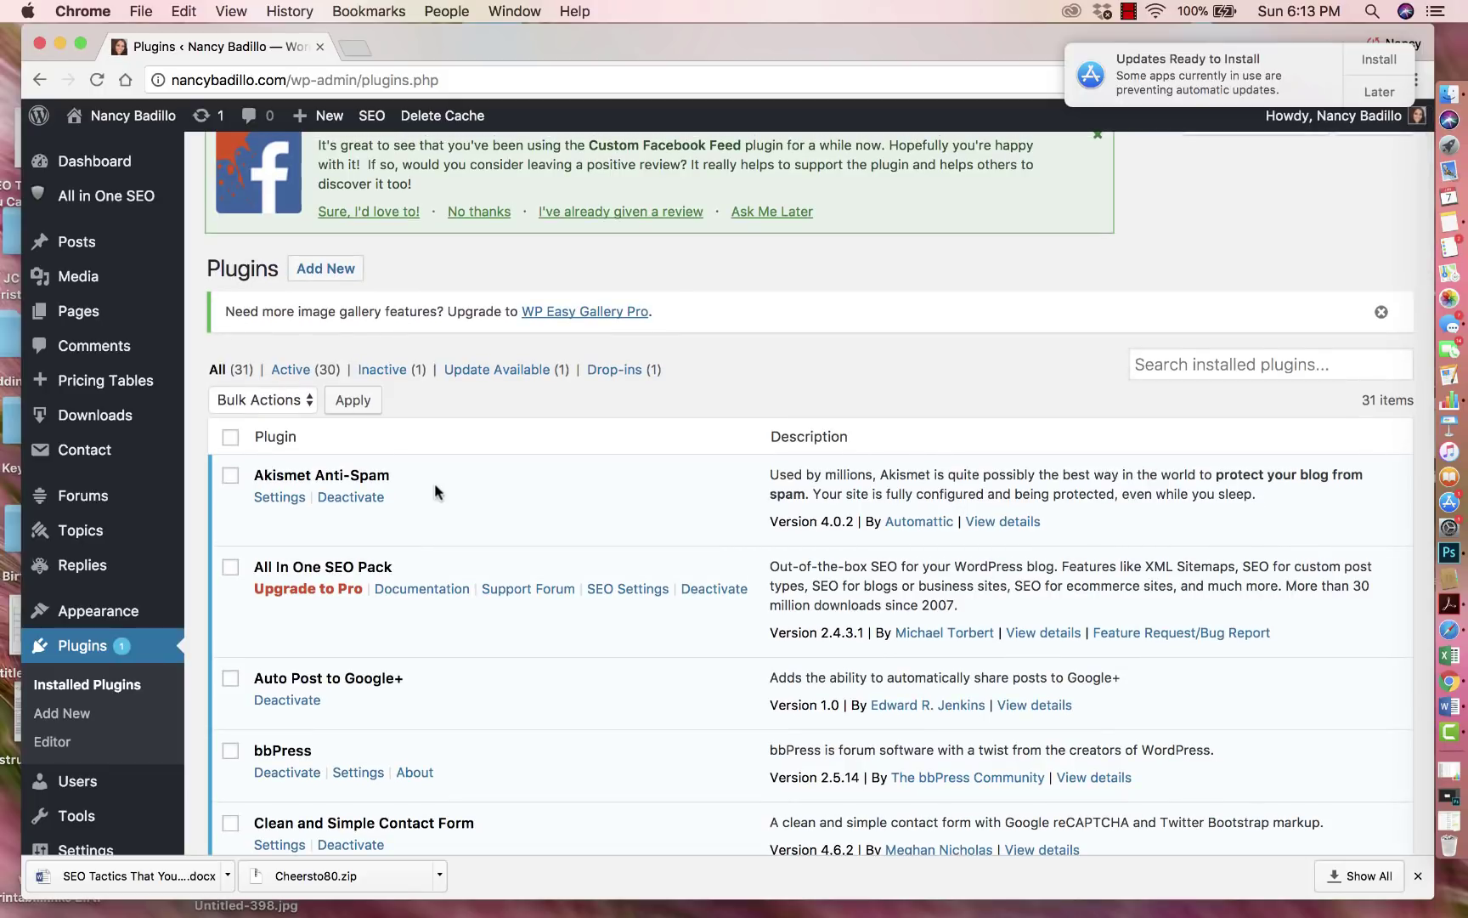
Step: From Add New, search the plugin directory for 'backup wordpress'
left_click(324, 271)
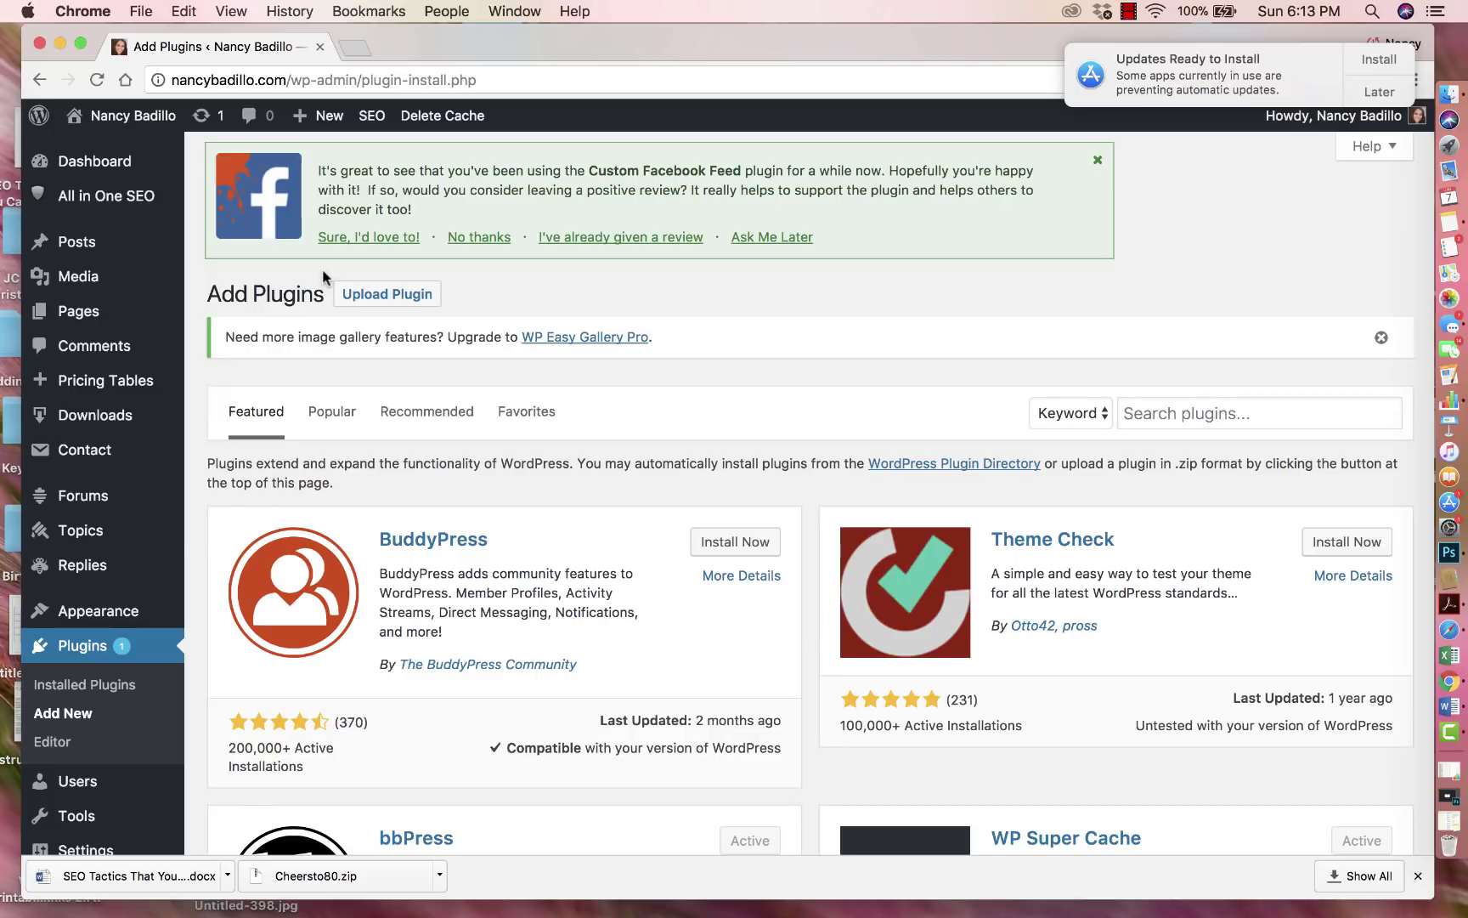
left_click(1258, 421)
type("back")
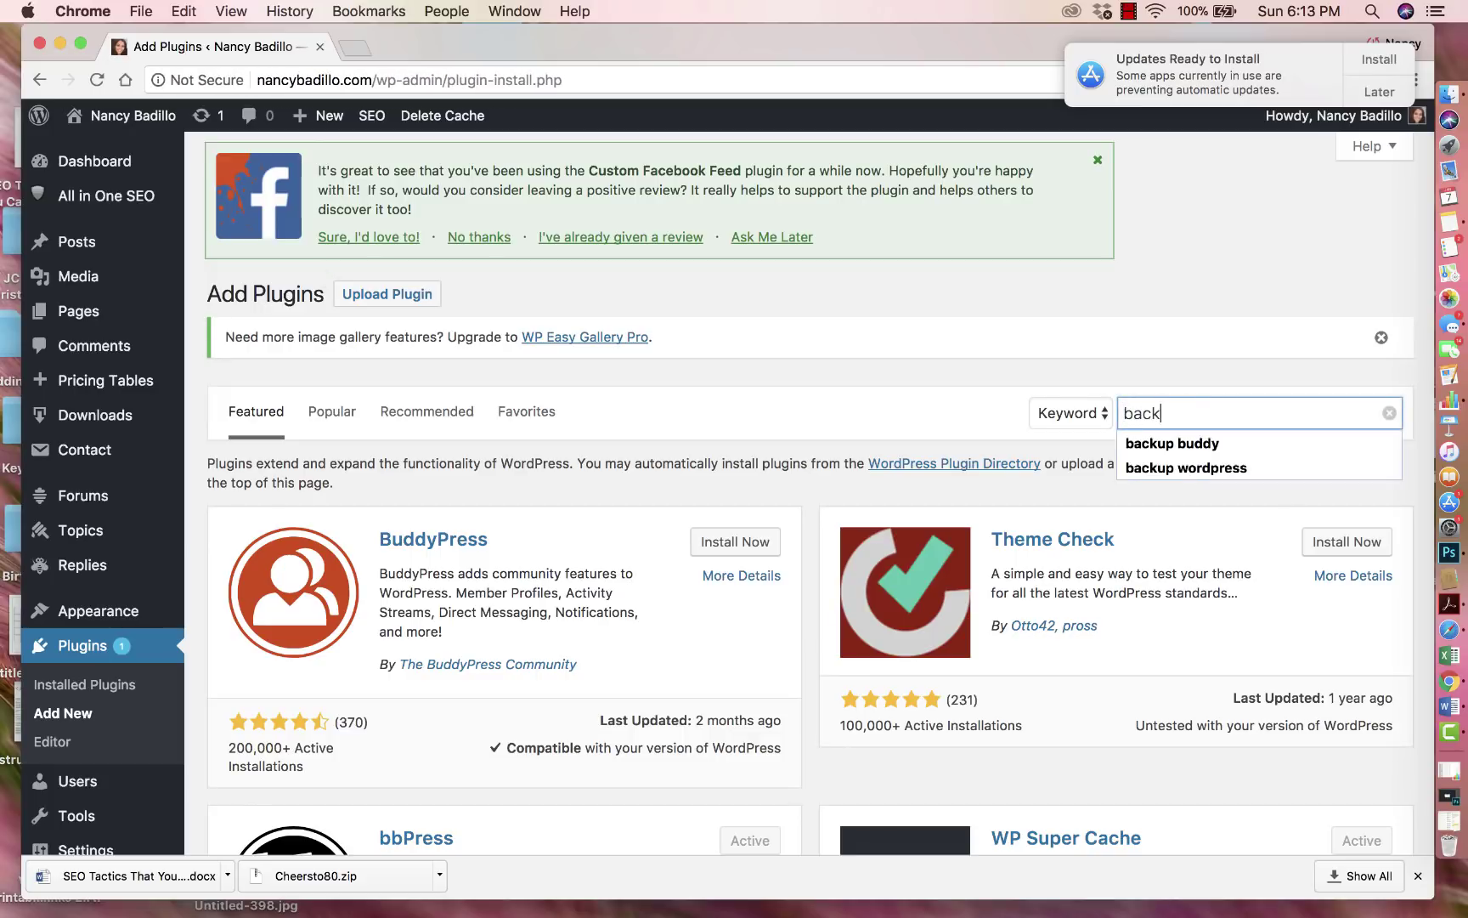
type("up ")
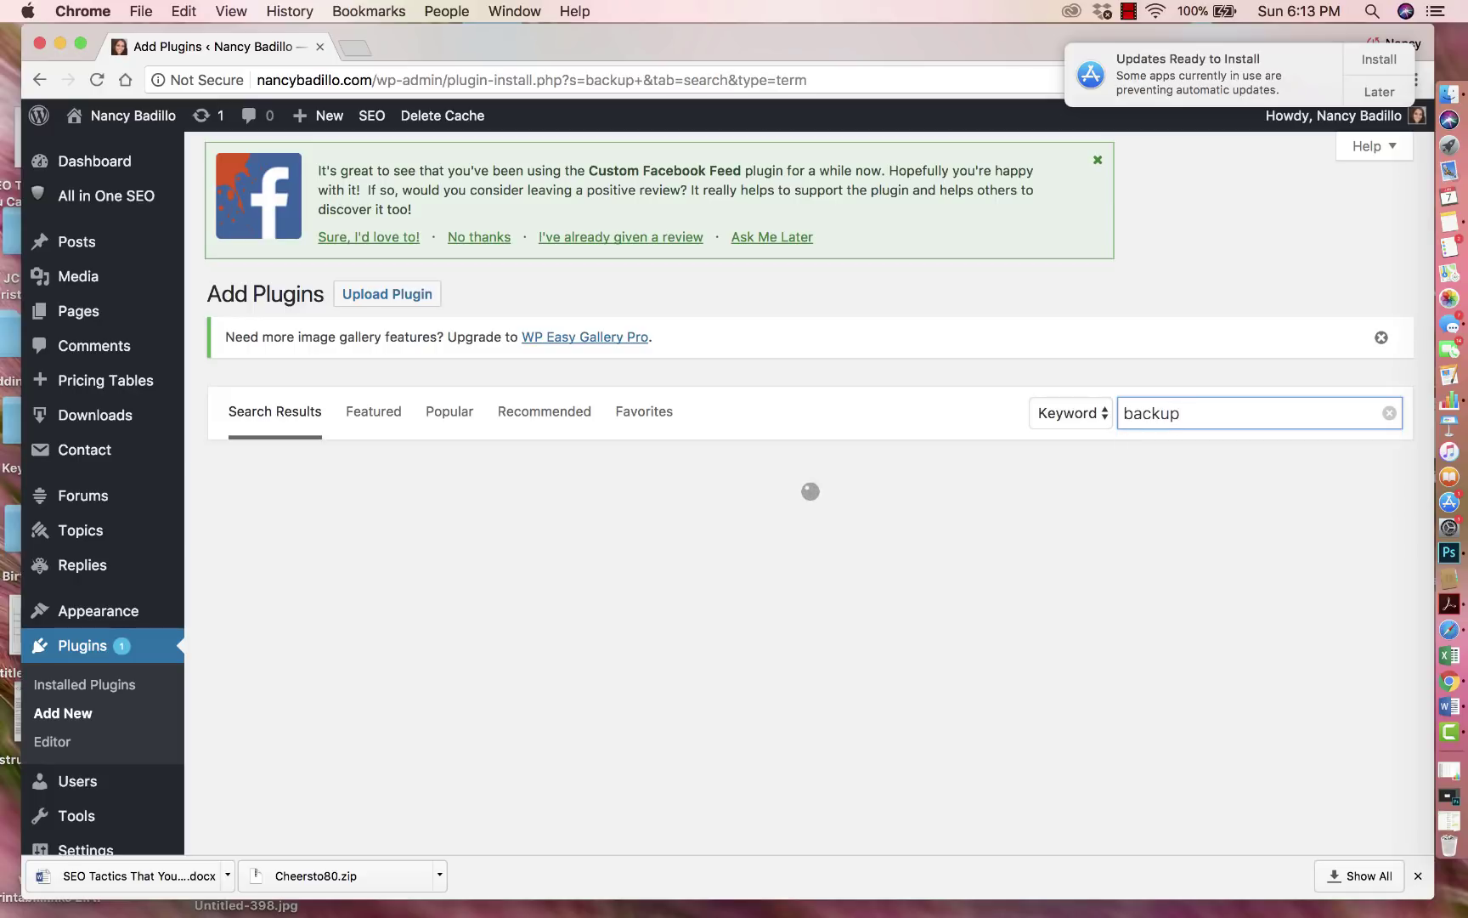
type("wordpress")
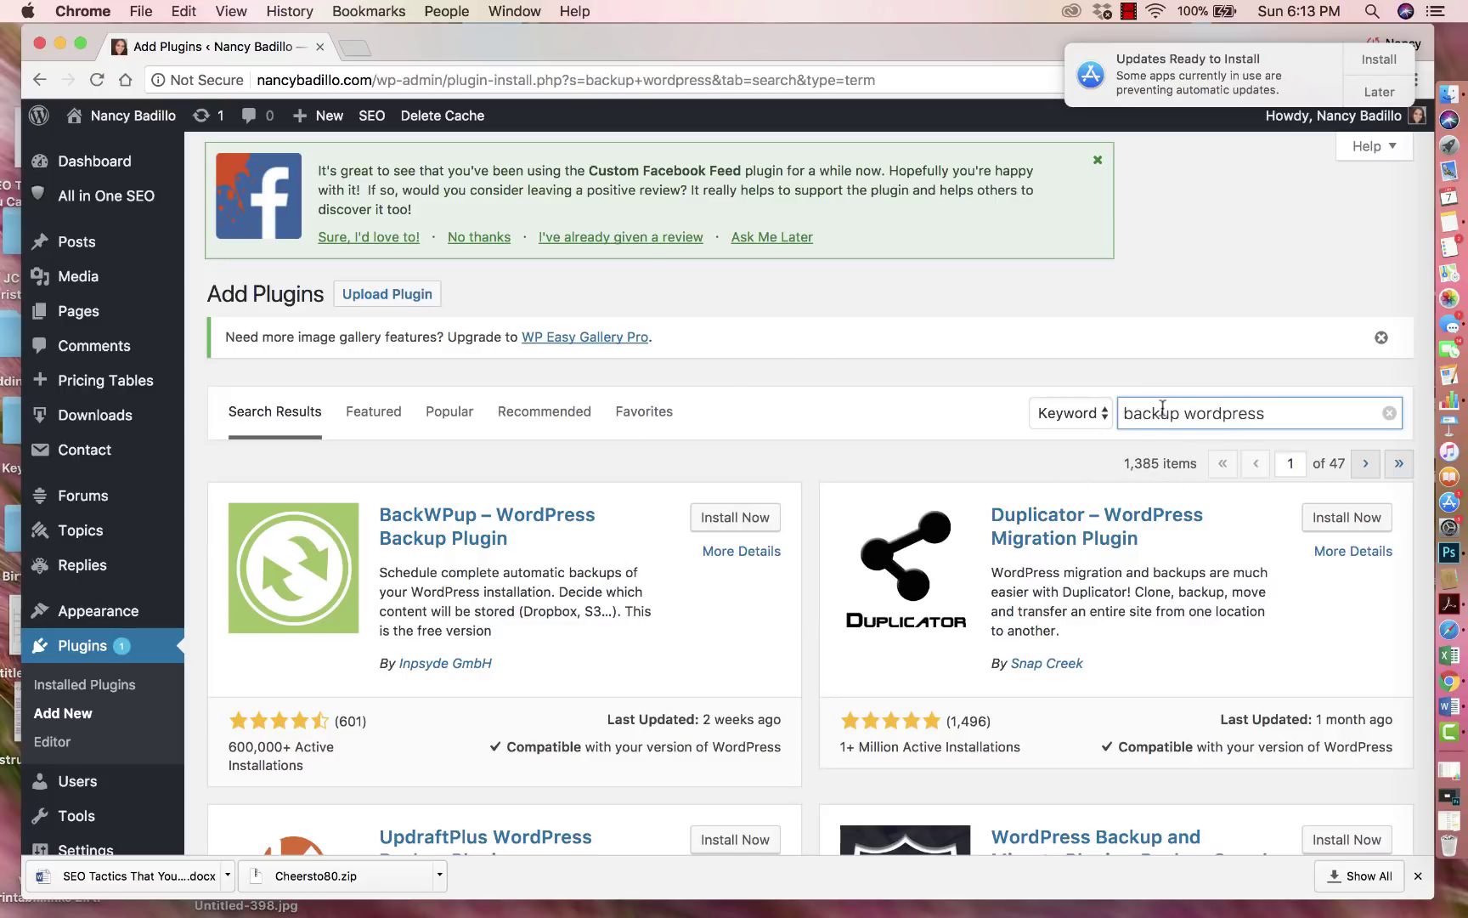
left_click(1272, 418)
scroll(1224, 595, "down", 10)
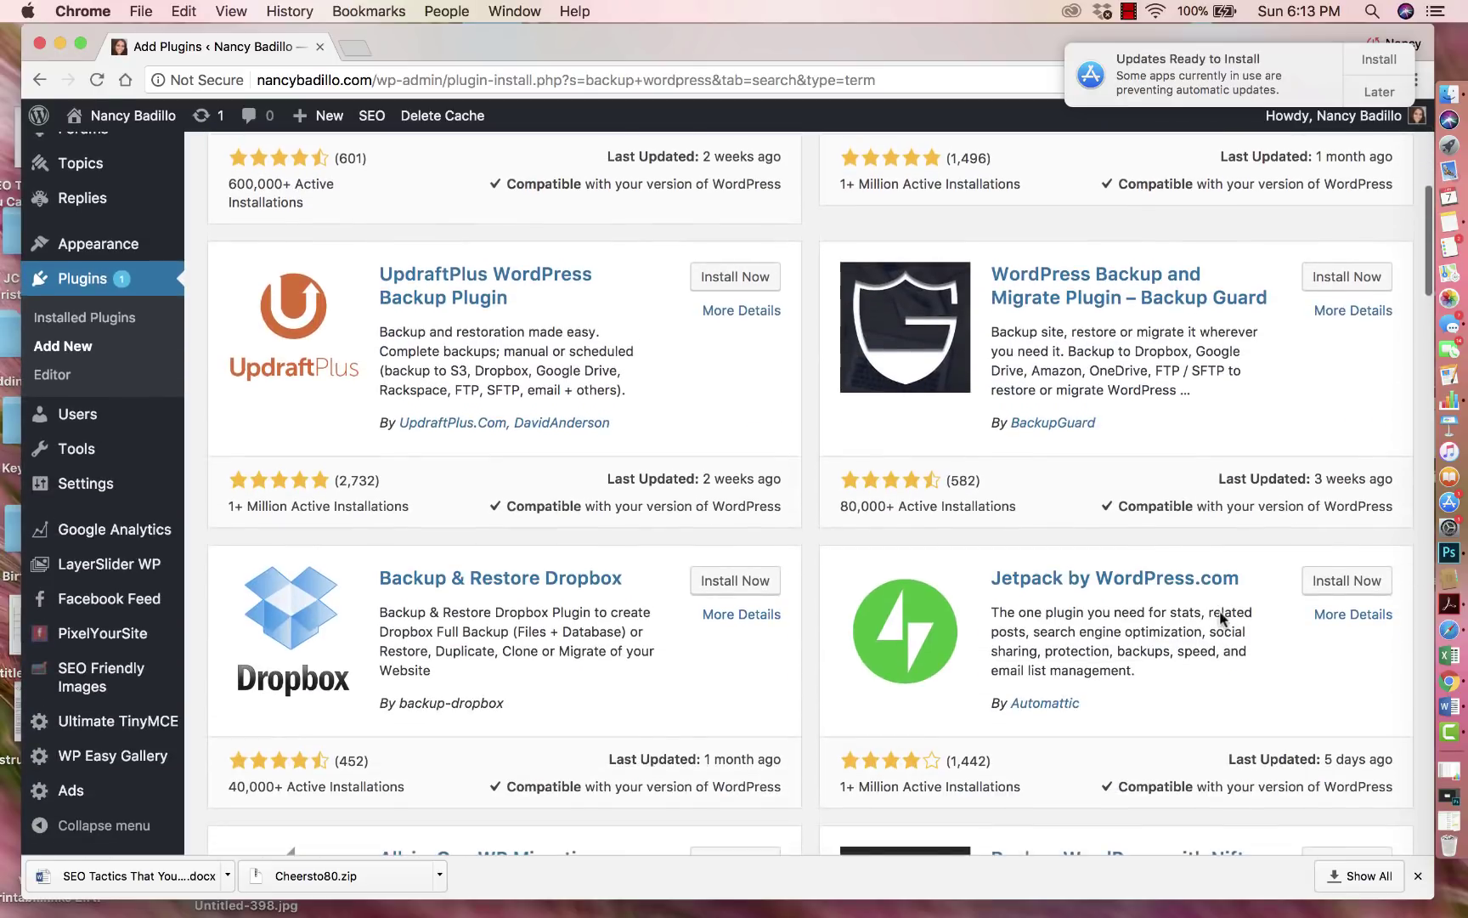
scroll(1221, 618, "down", 3)
scroll(957, 697, "down", 2)
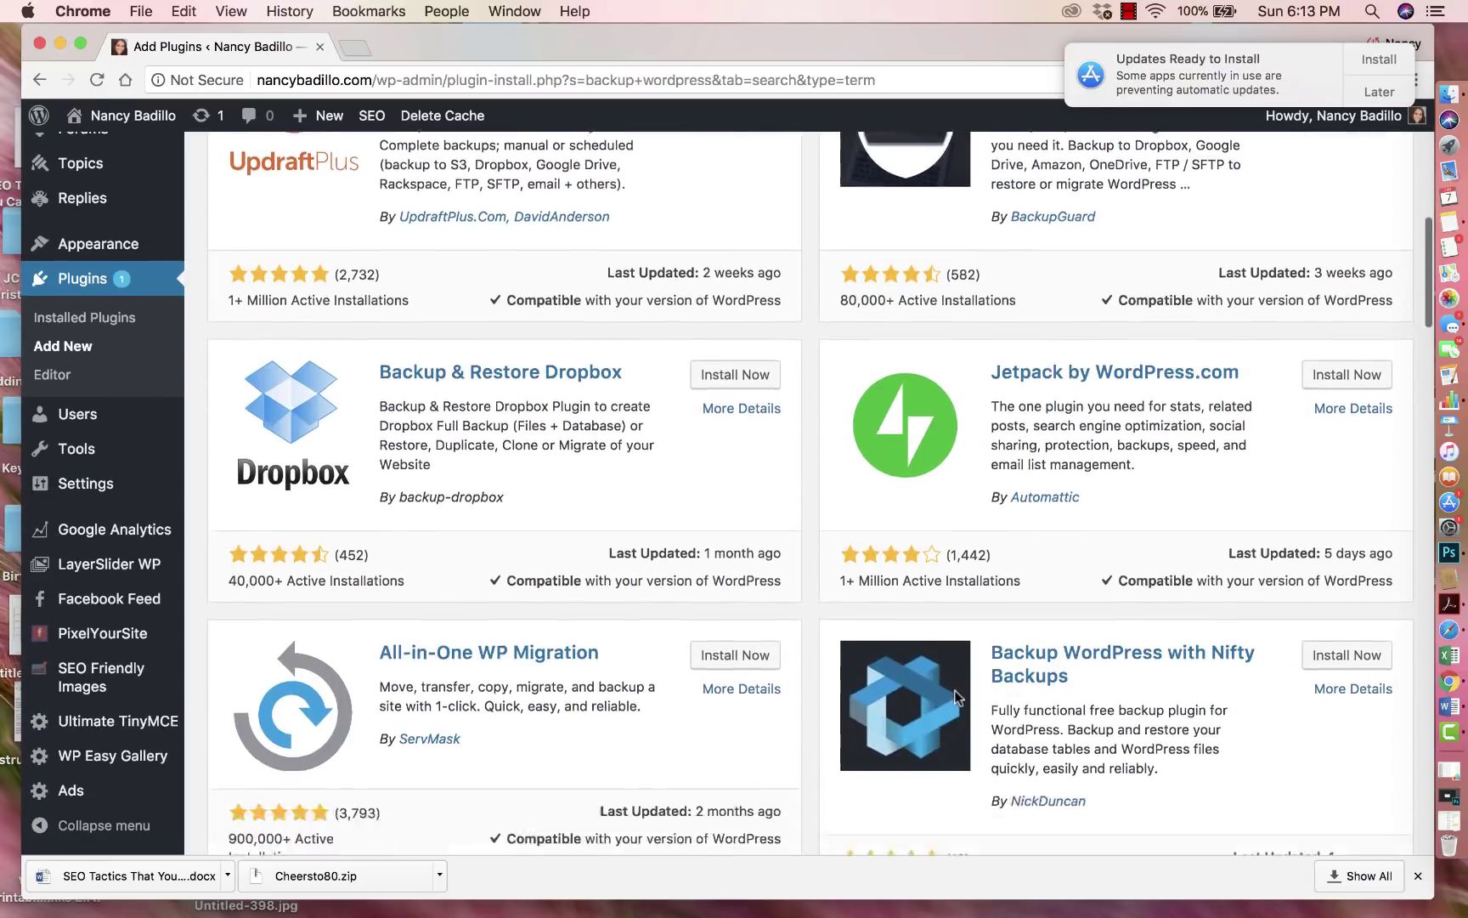
scroll(957, 697, "down", 8)
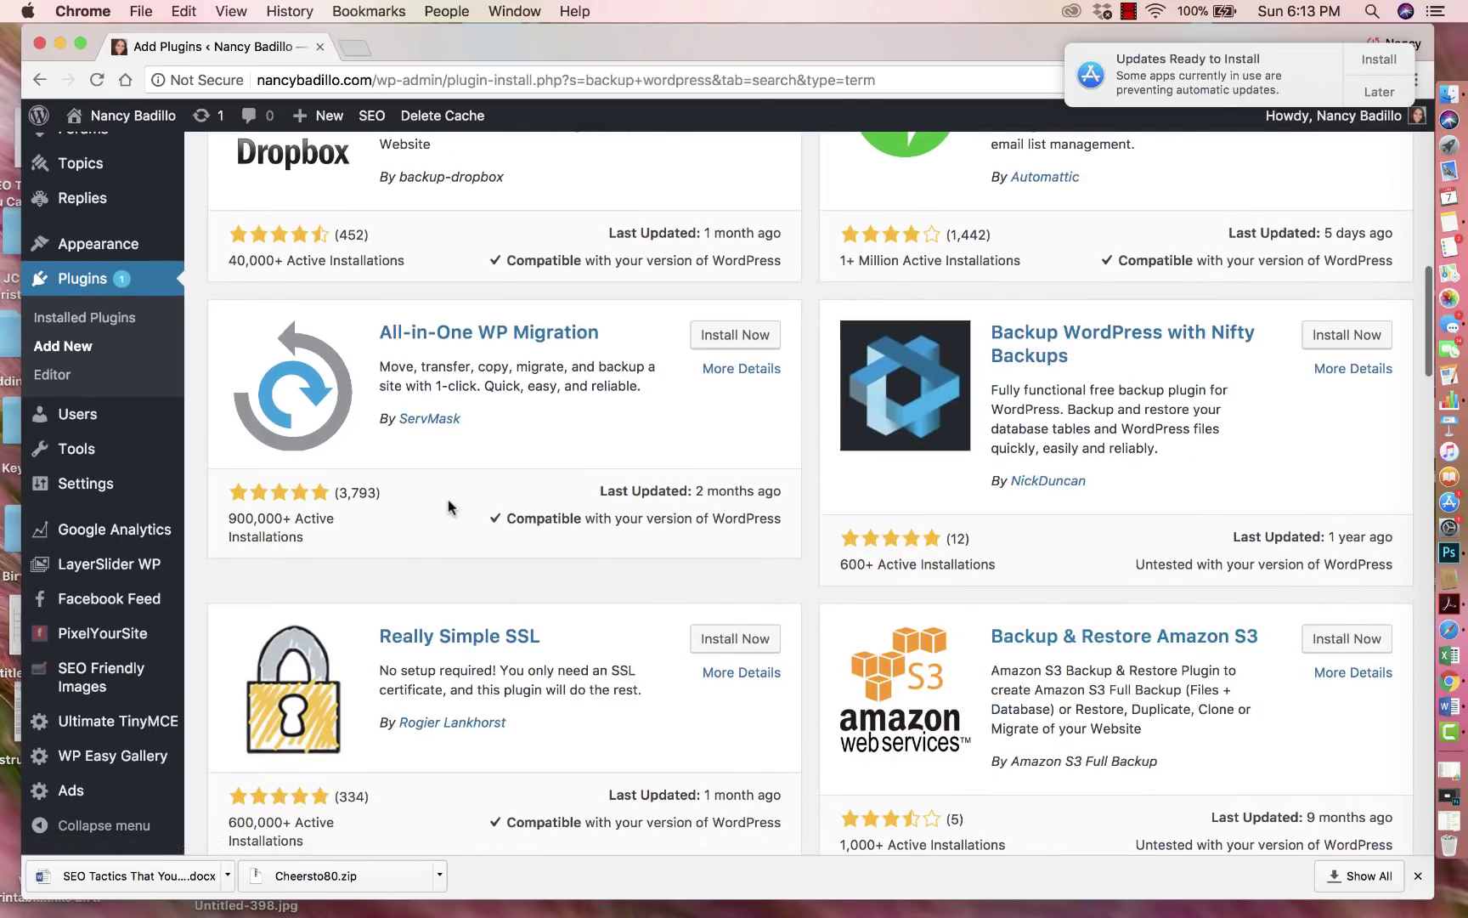
scroll(920, 554, "down", 7)
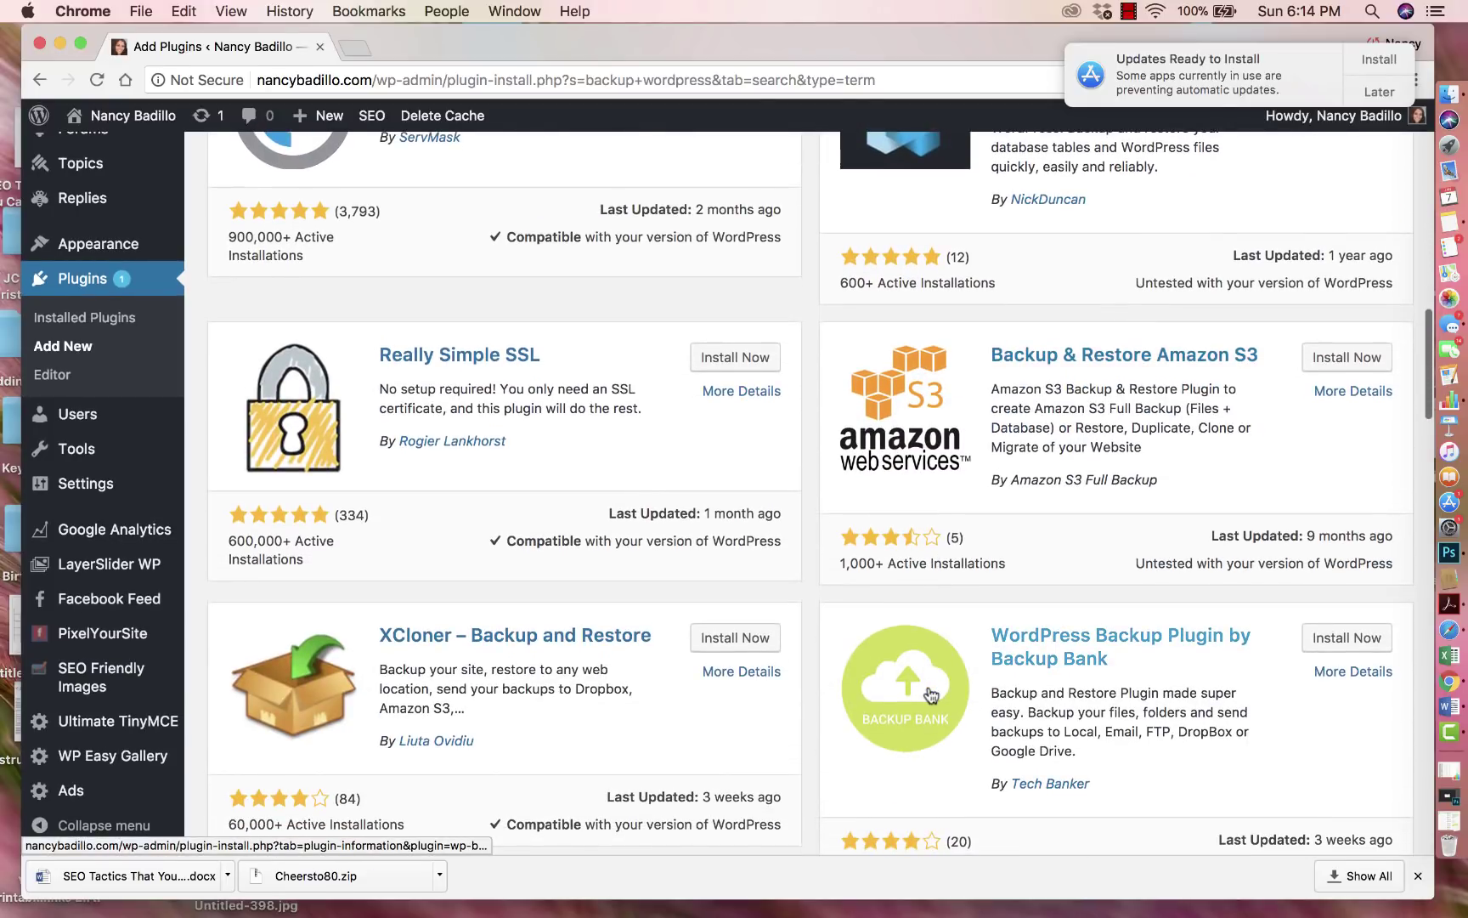
scroll(926, 692, "down", 20)
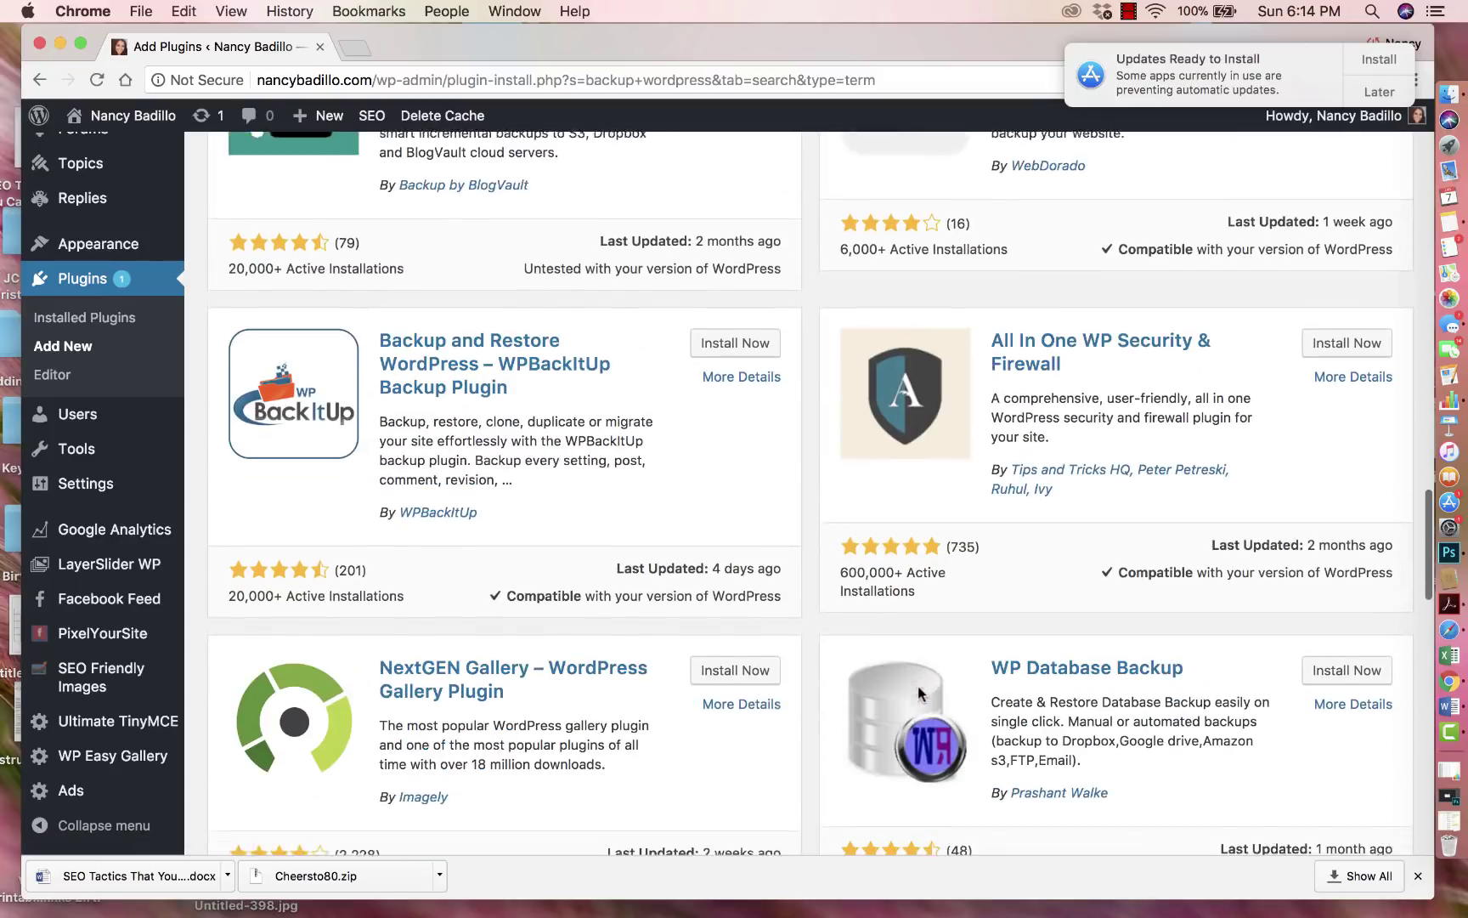
scroll(921, 694, "down", 10)
scroll(921, 695, "up", 20)
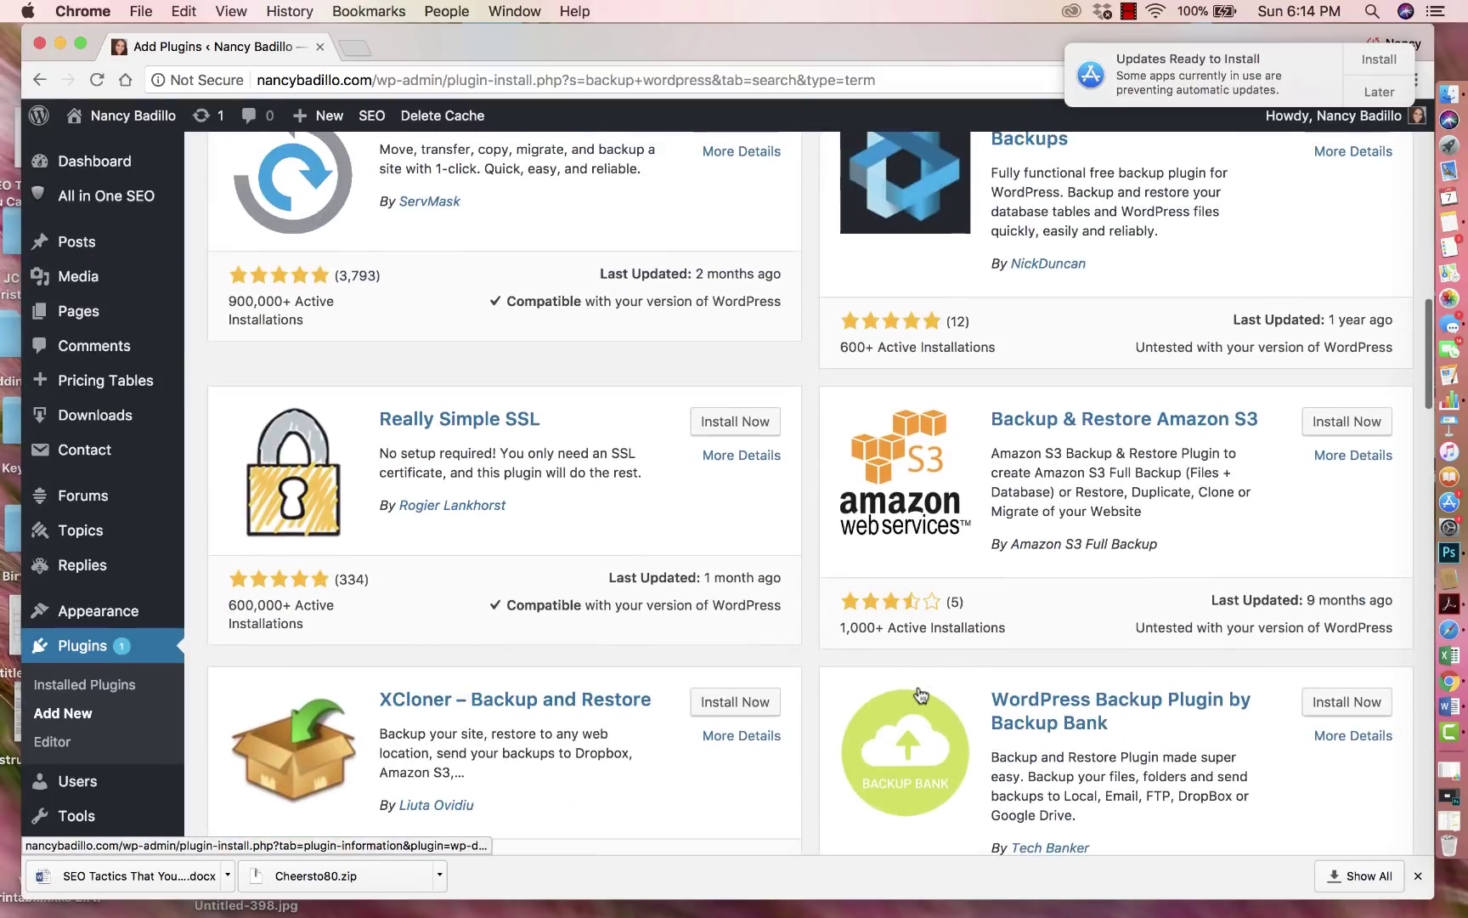
scroll(919, 695, "up", 20)
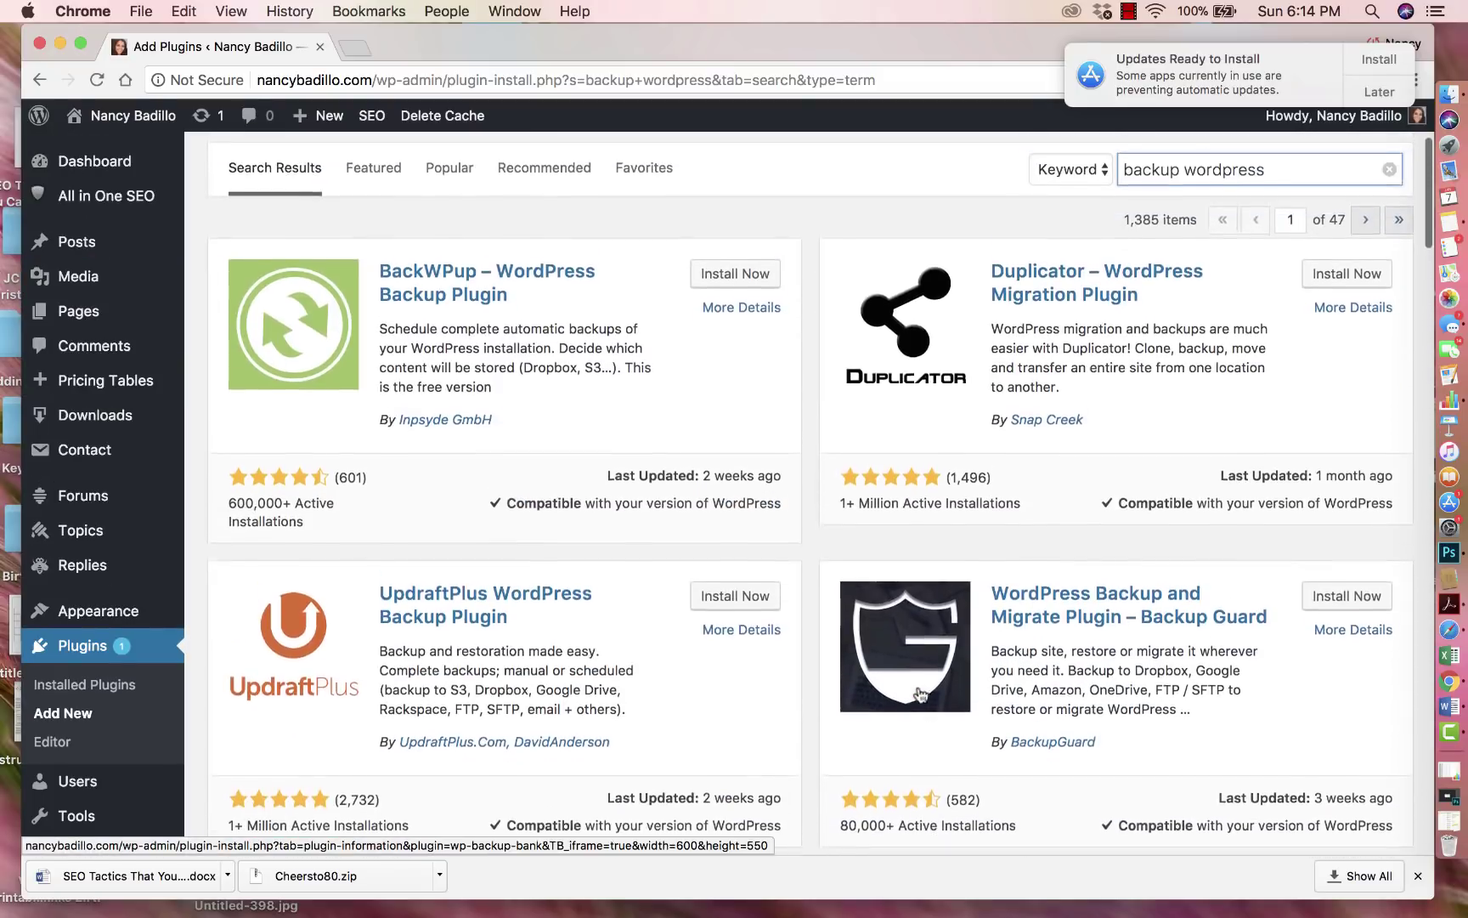
scroll(920, 695, "up", 5)
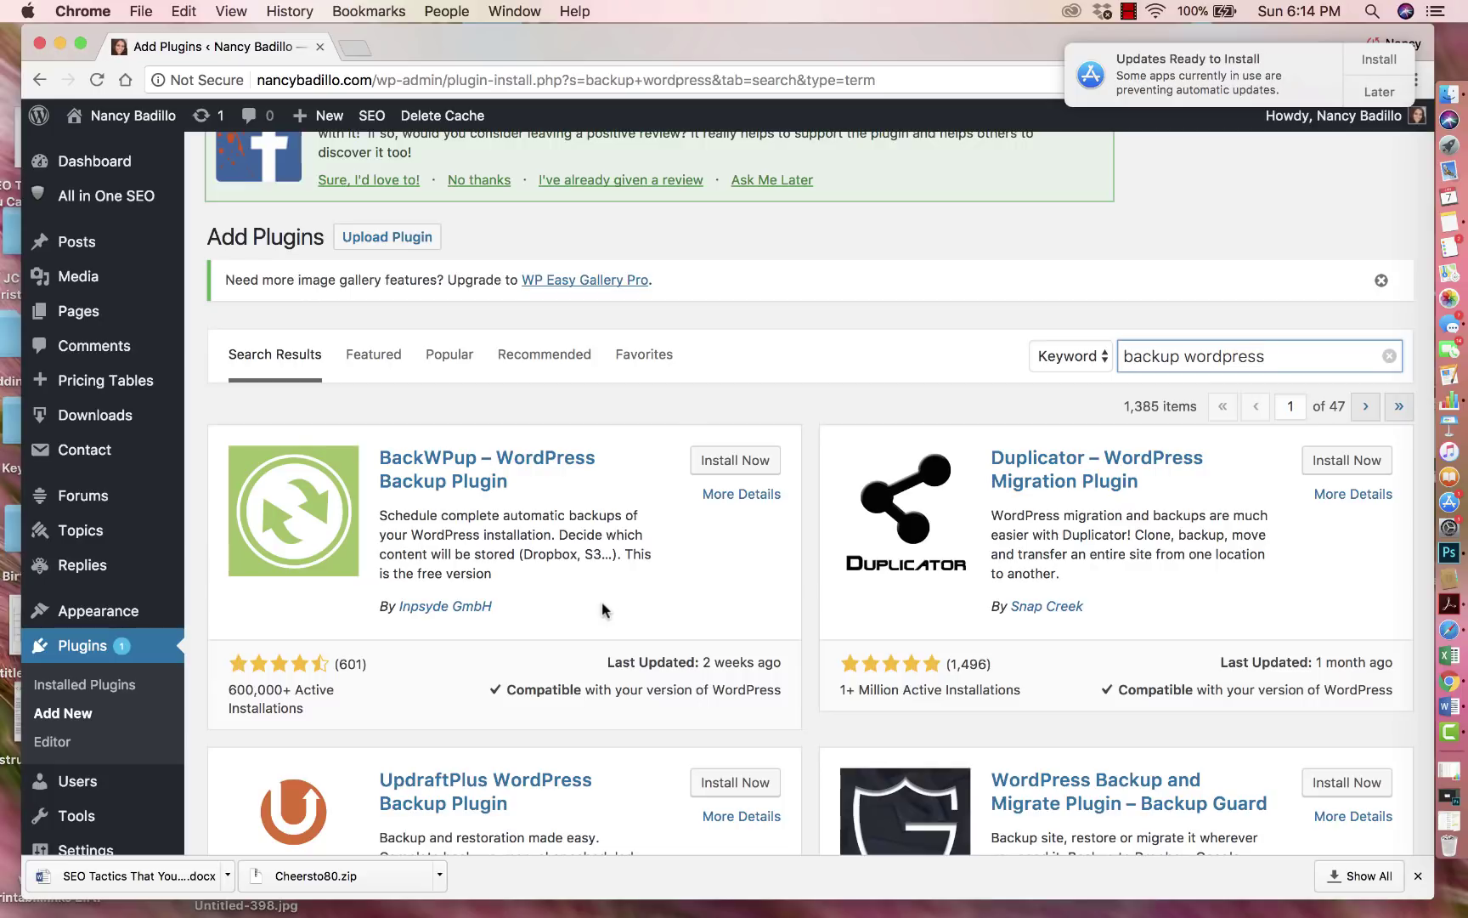
Step: Bring up BackWPup's plugin details and scroll through its description
left_click(509, 460)
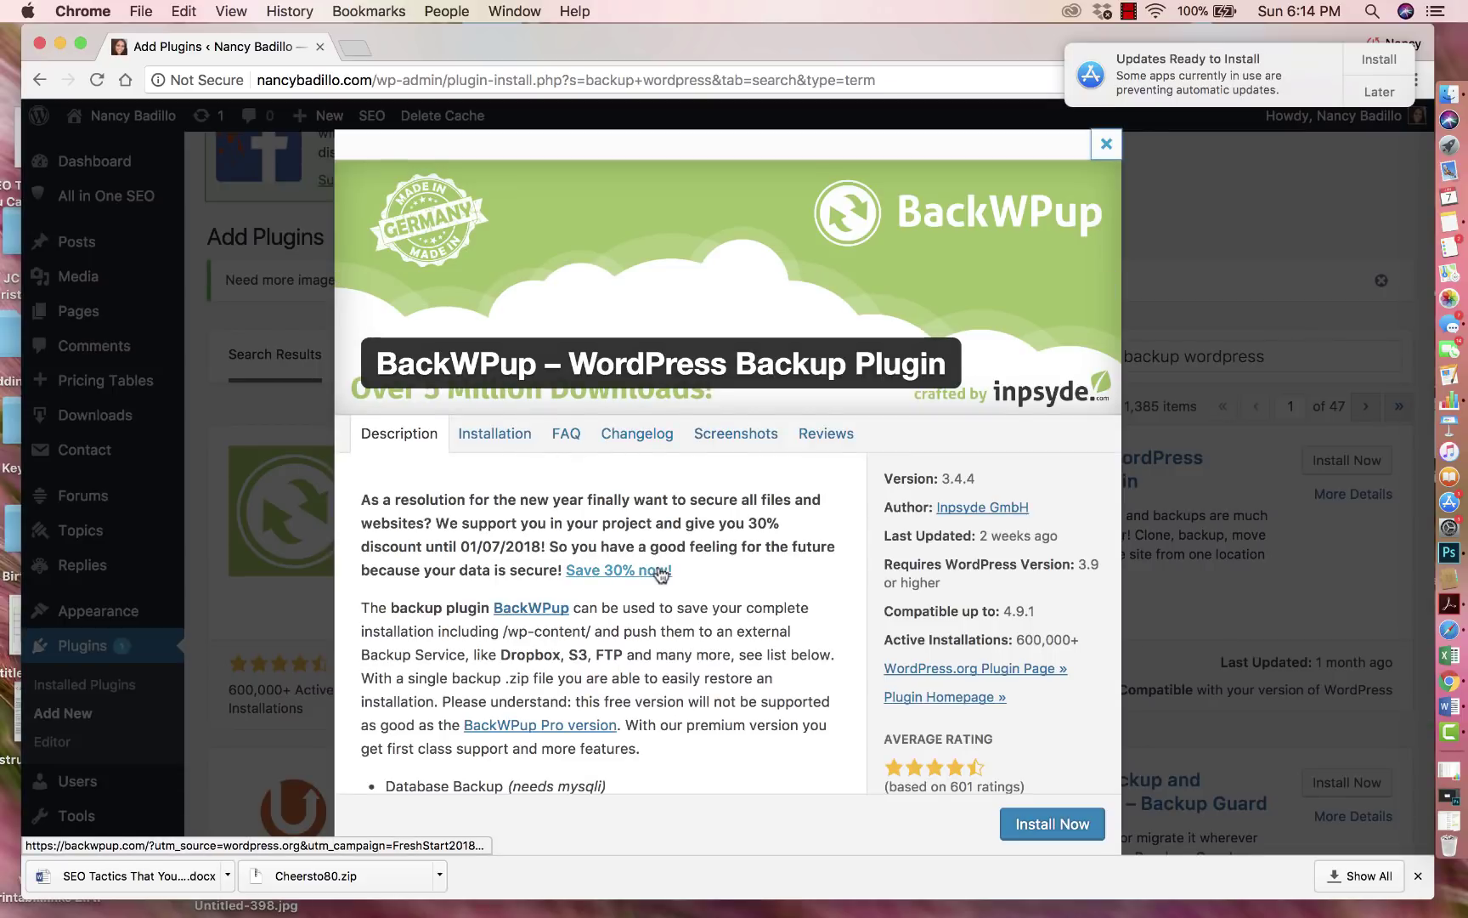
scroll(659, 568, "down", 1)
scroll(659, 571, "down", 5)
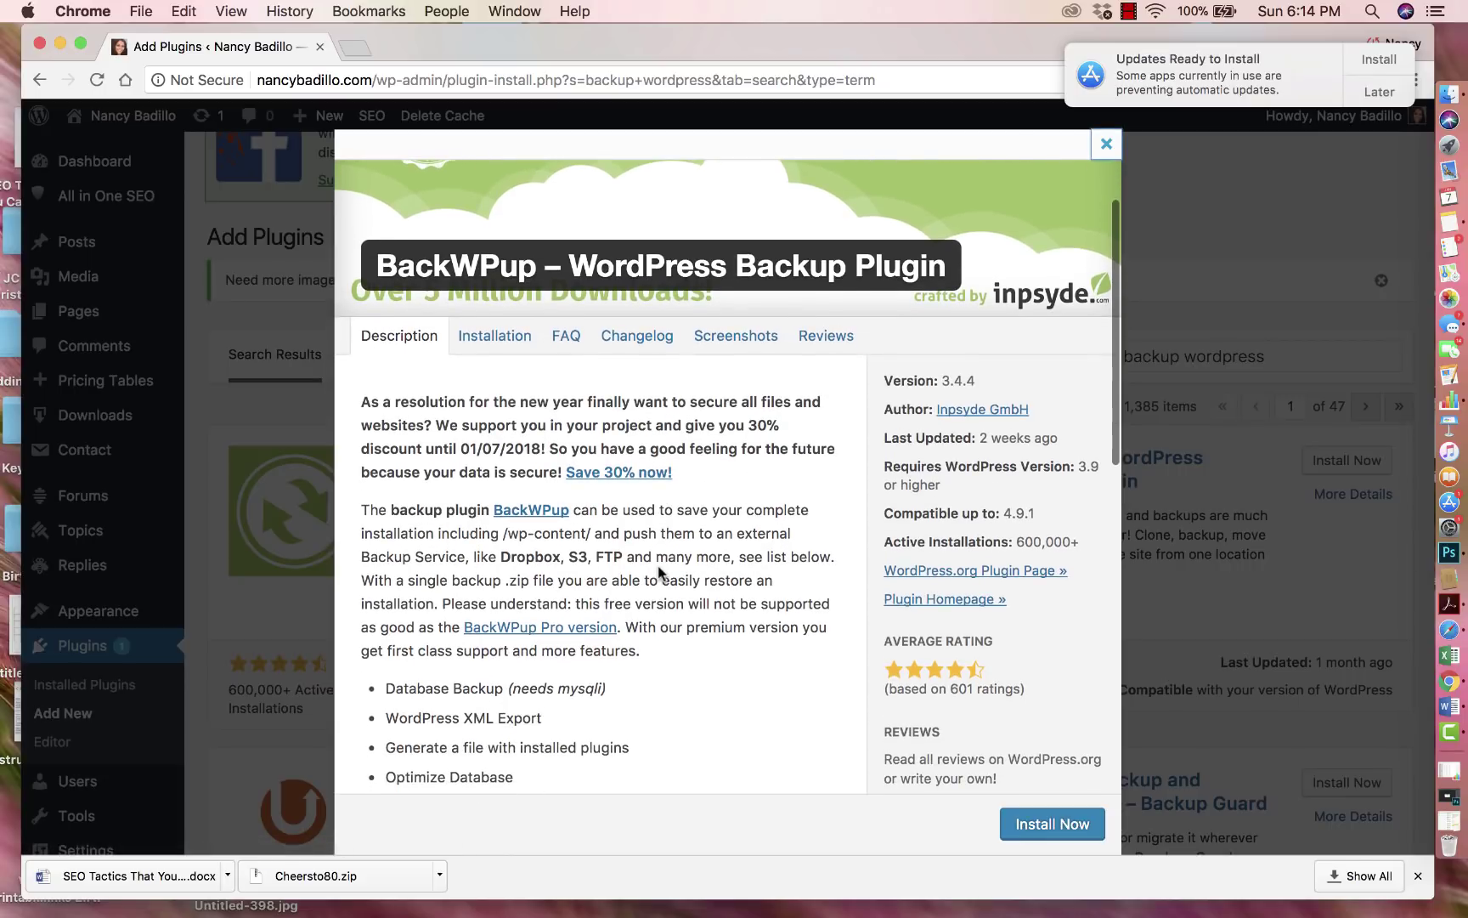
scroll(658, 571, "down", 1)
scroll(659, 571, "up", 1)
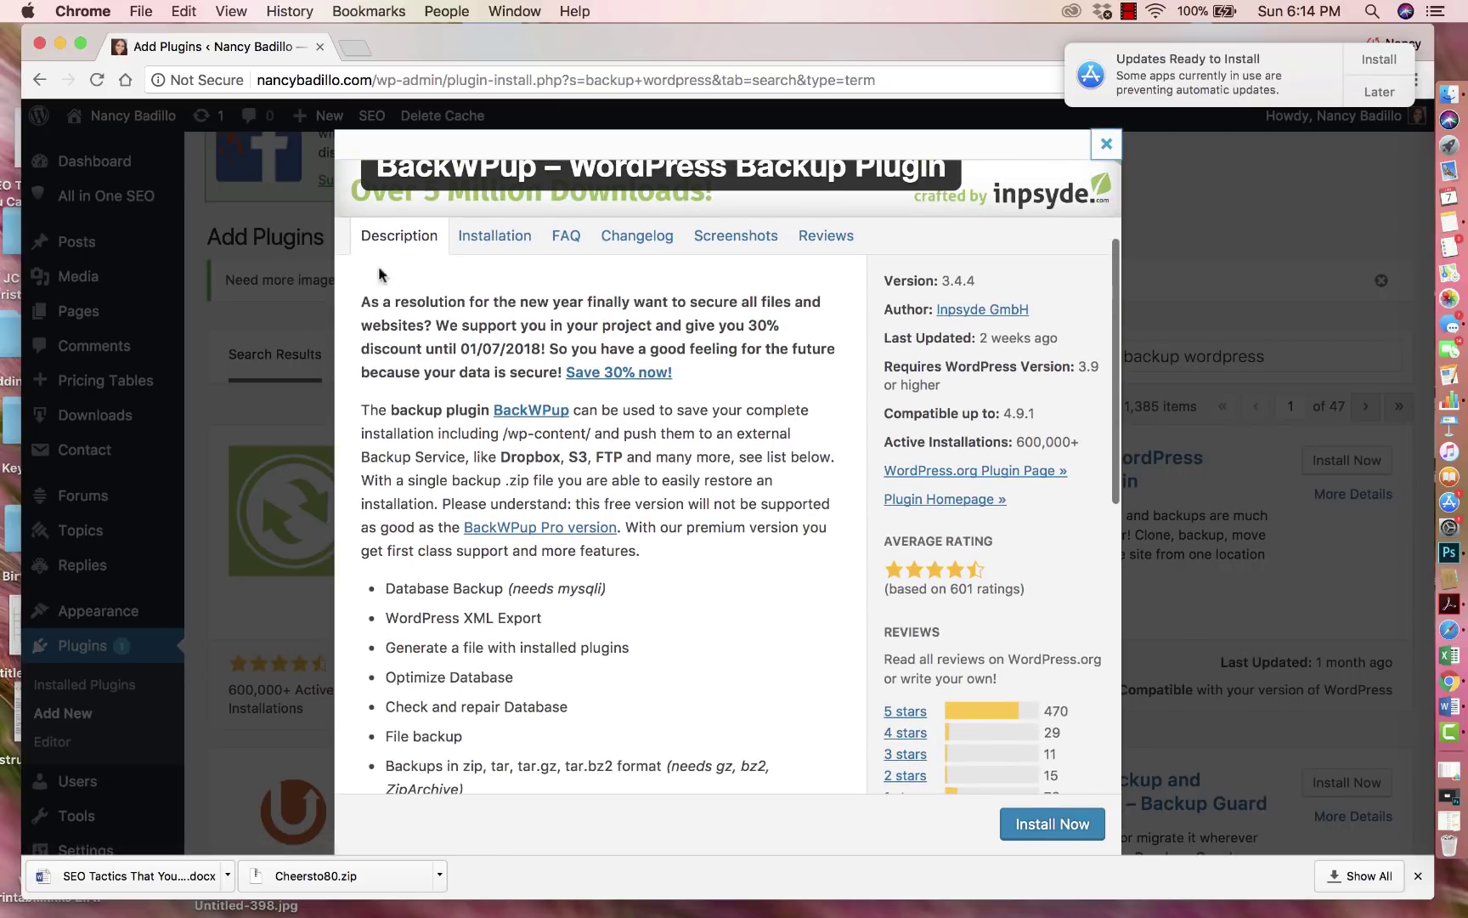
scroll(476, 311, "up", 2)
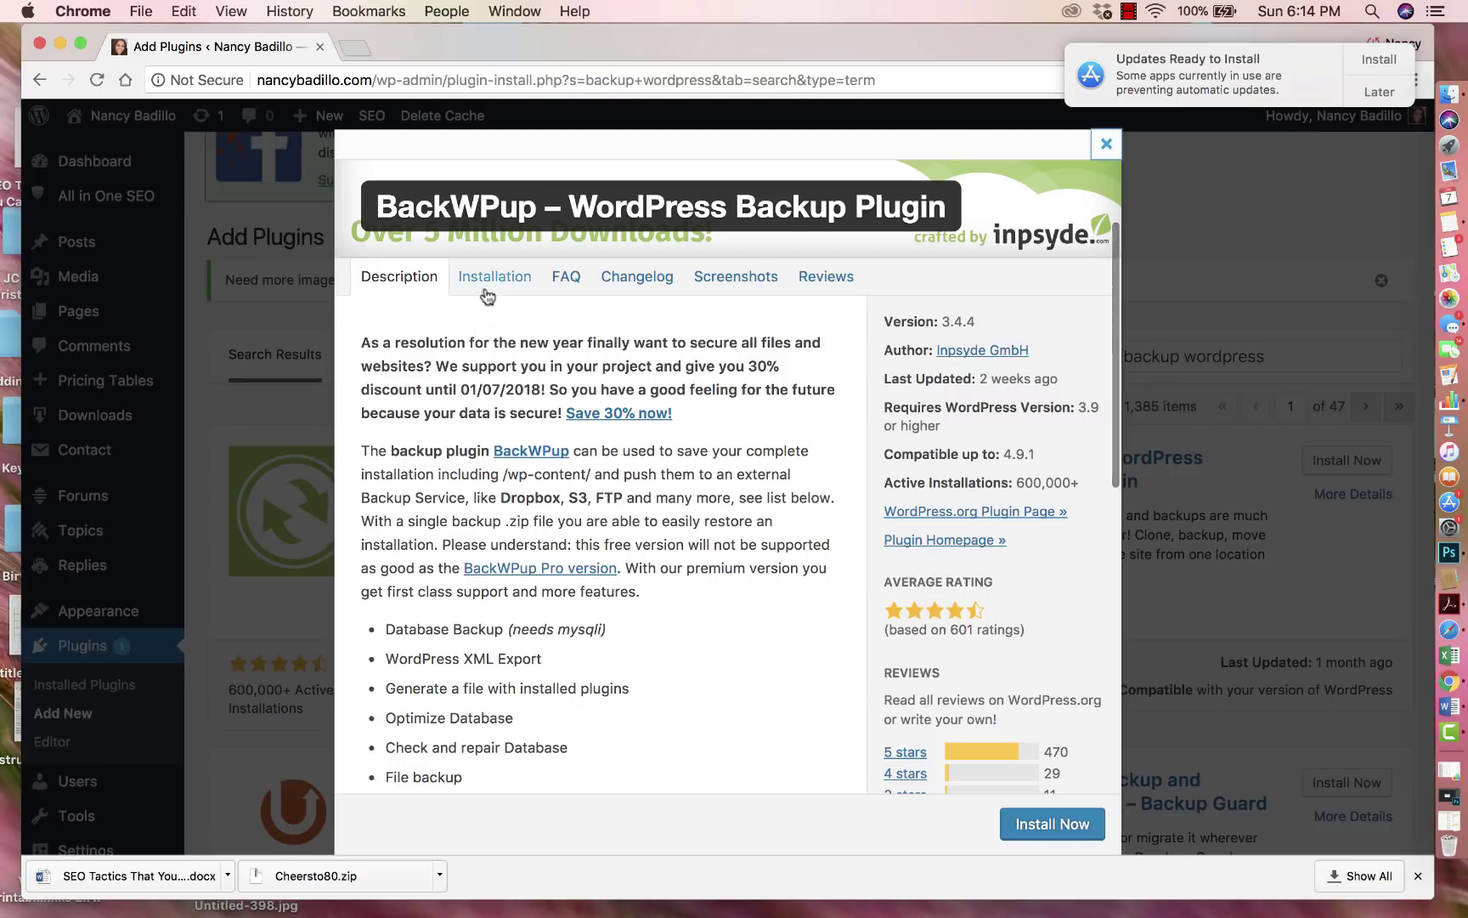
Step: Read BackWPup's Installation notes and FAQ sections
left_click(489, 280)
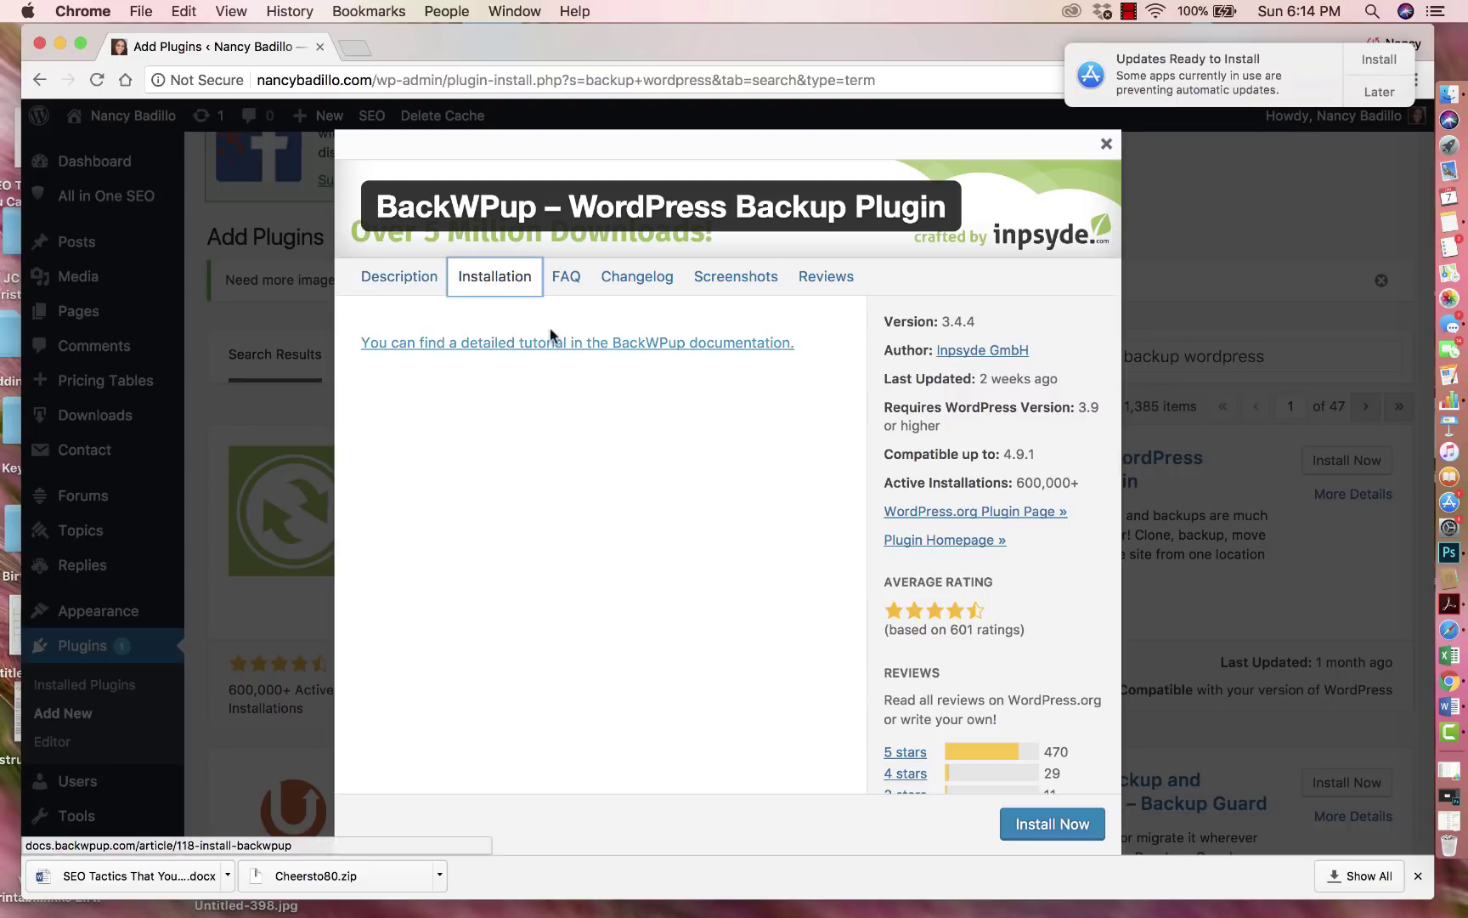
left_click(564, 280)
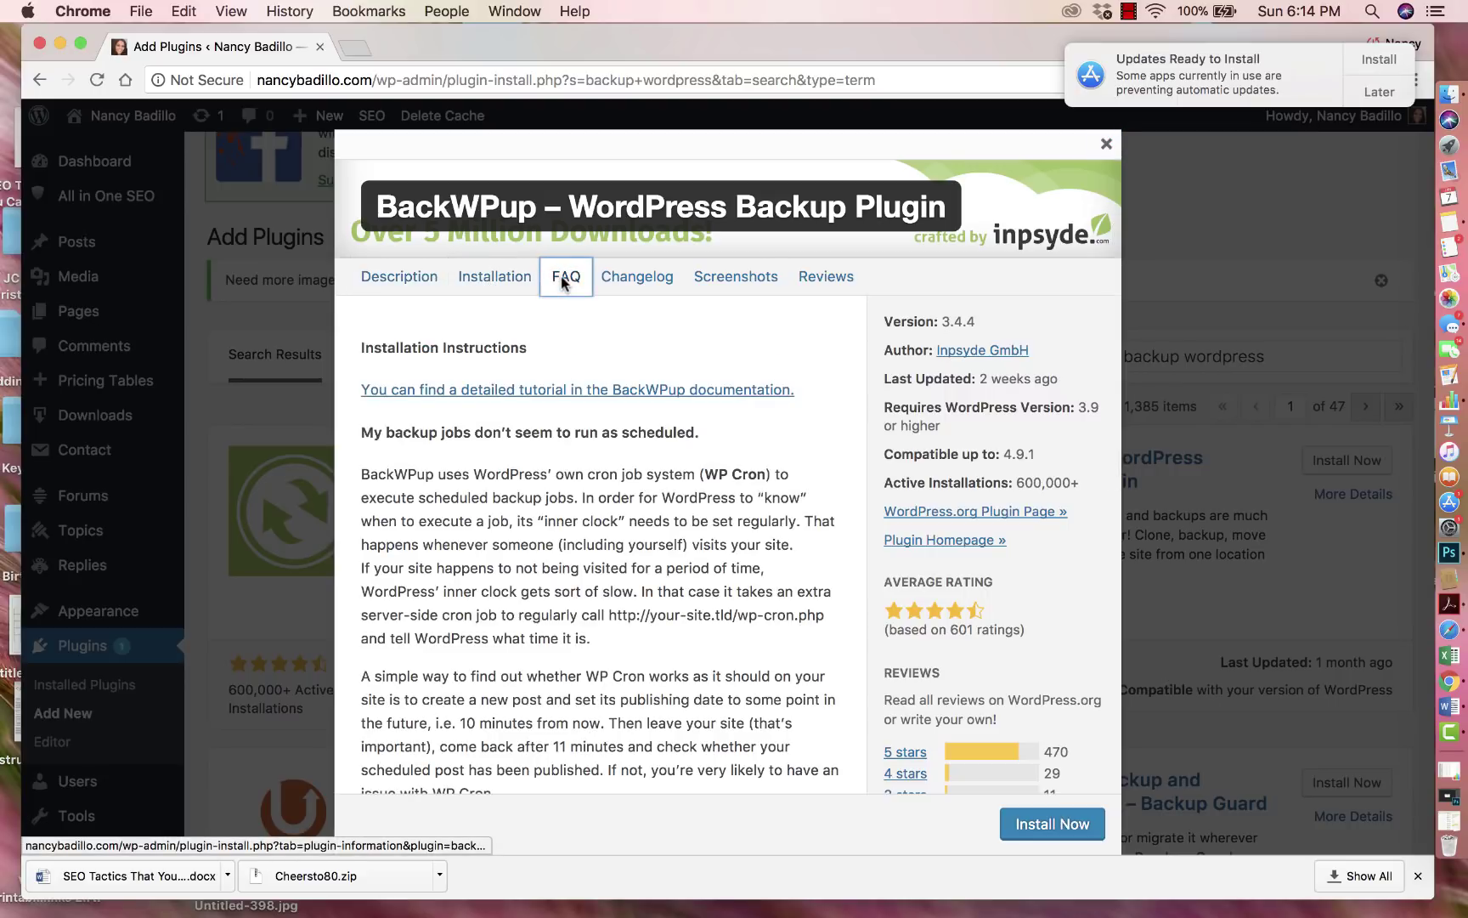
left_click(495, 286)
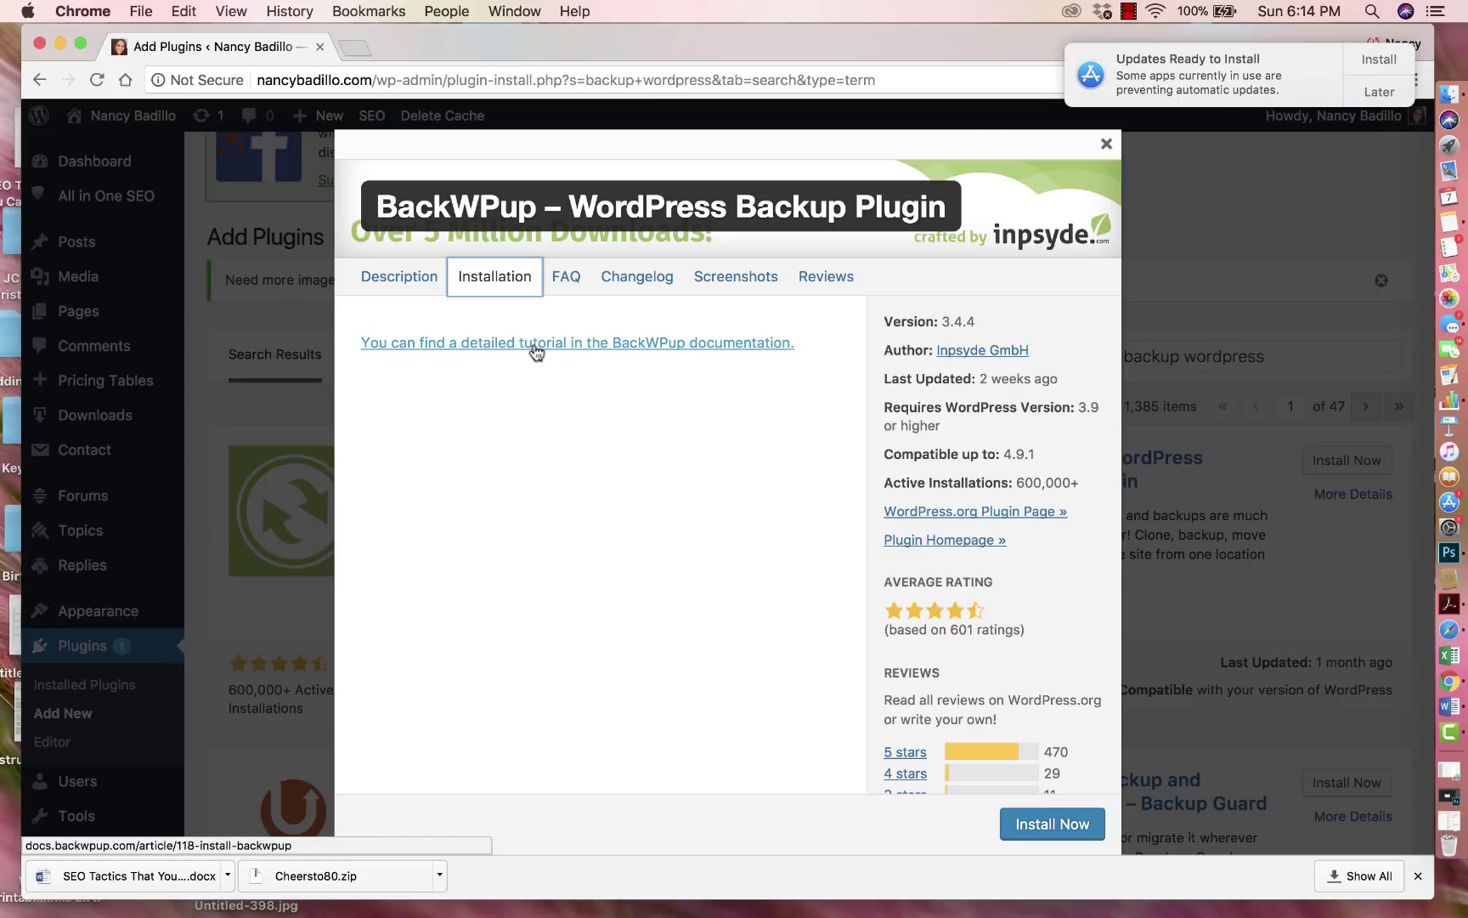
left_click(566, 279)
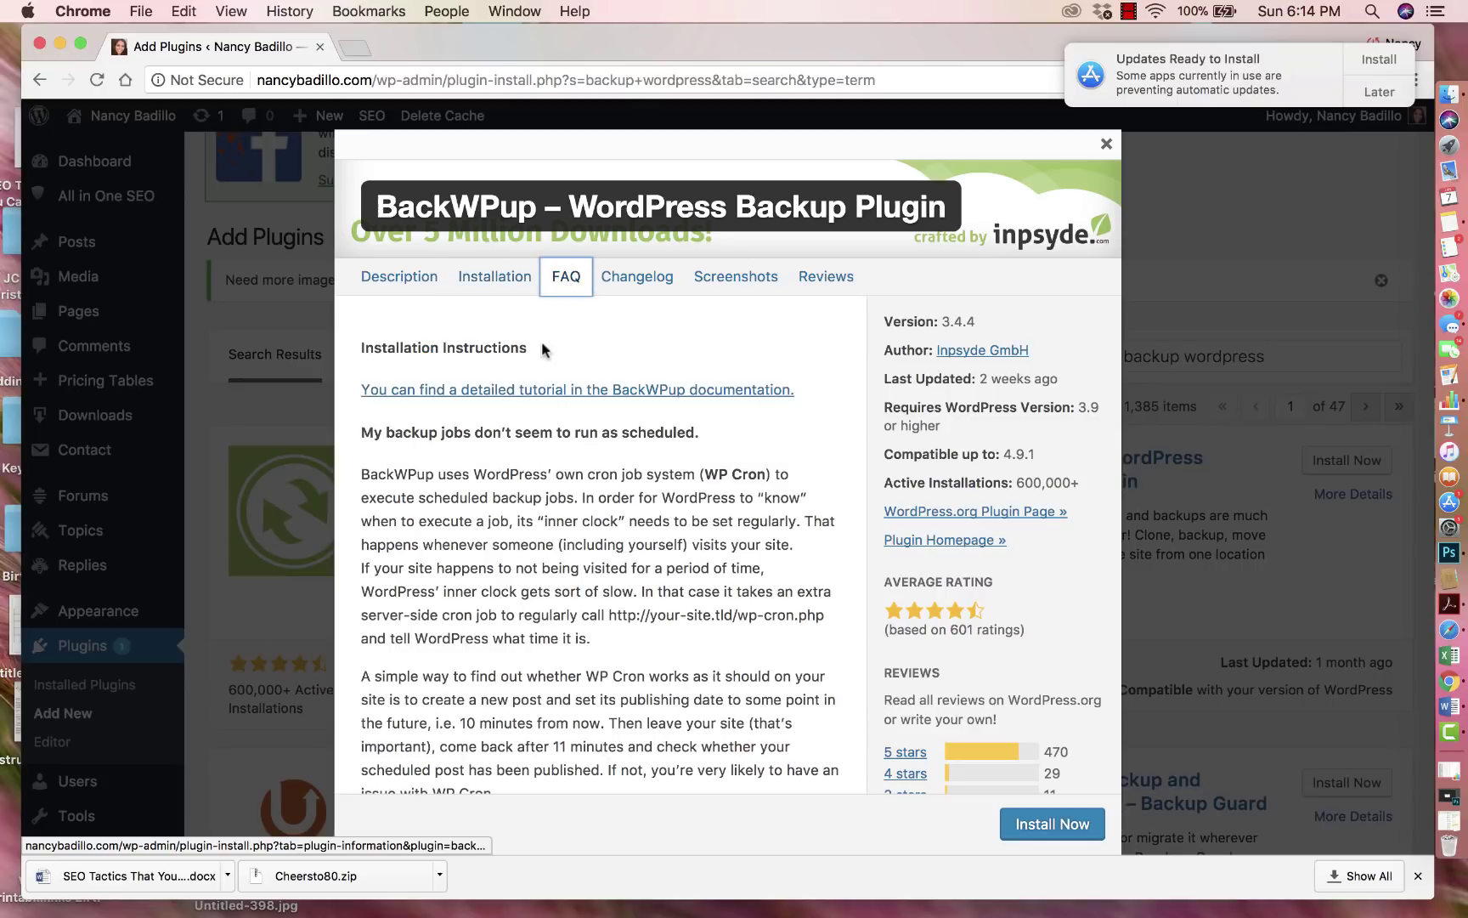
scroll(548, 474, "down", 6)
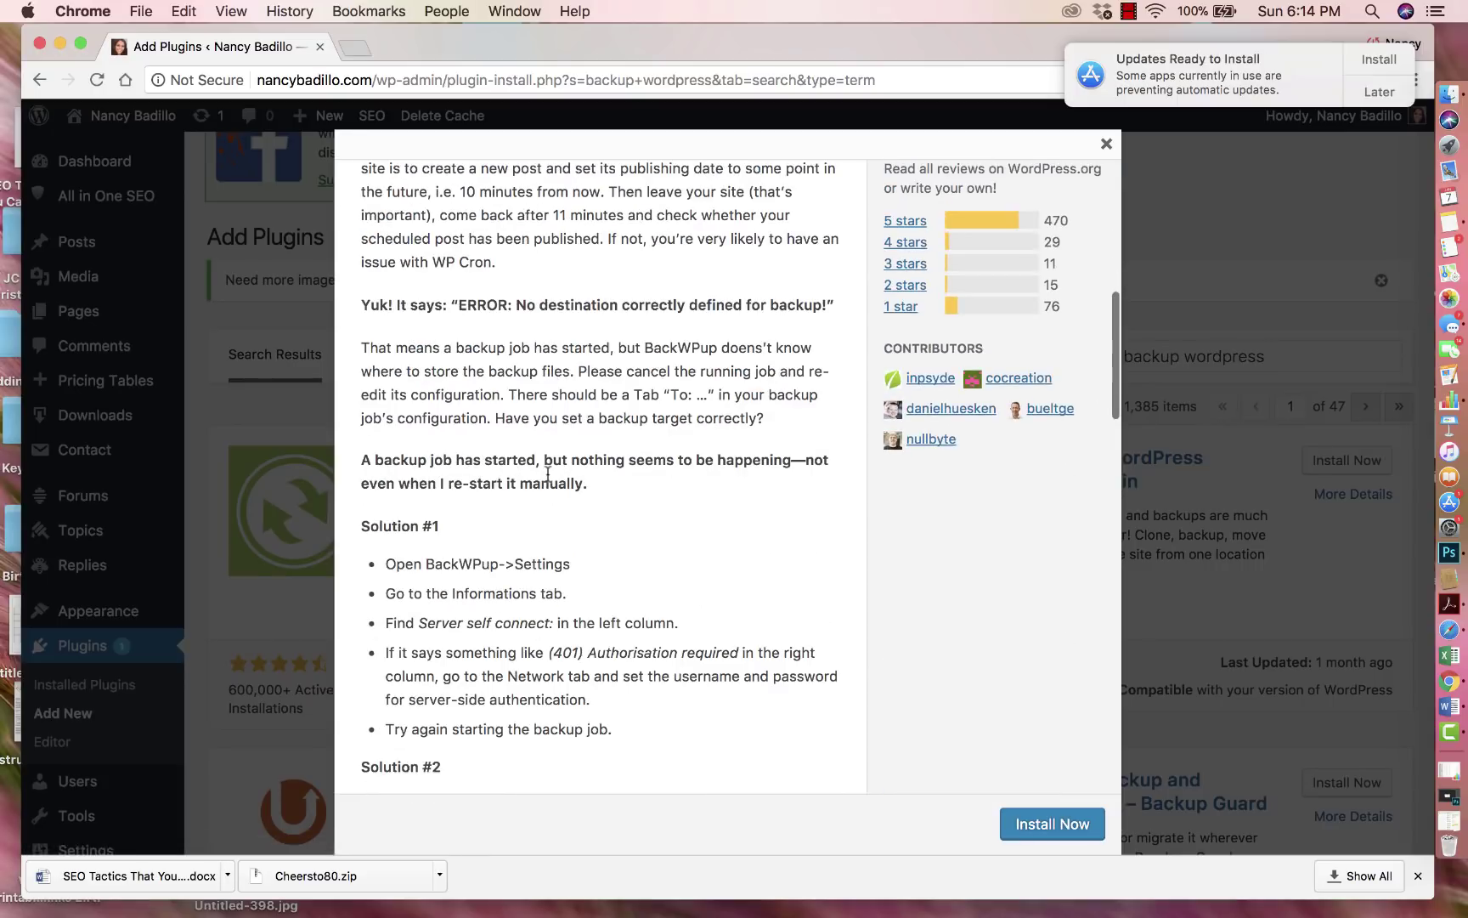
scroll(548, 475, "up", 2)
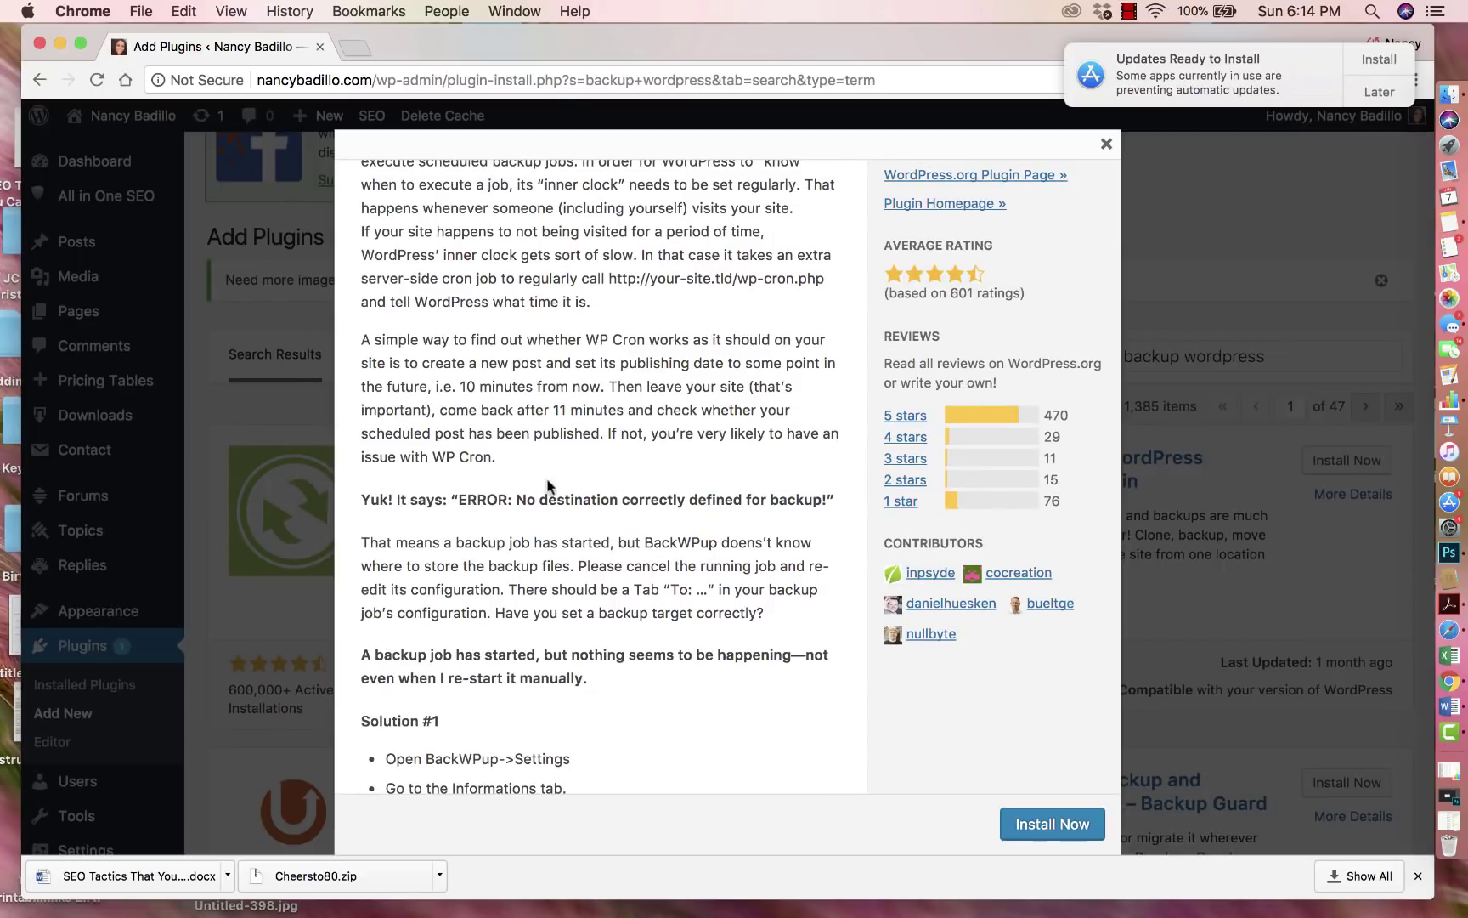
scroll(615, 325, "up", 4)
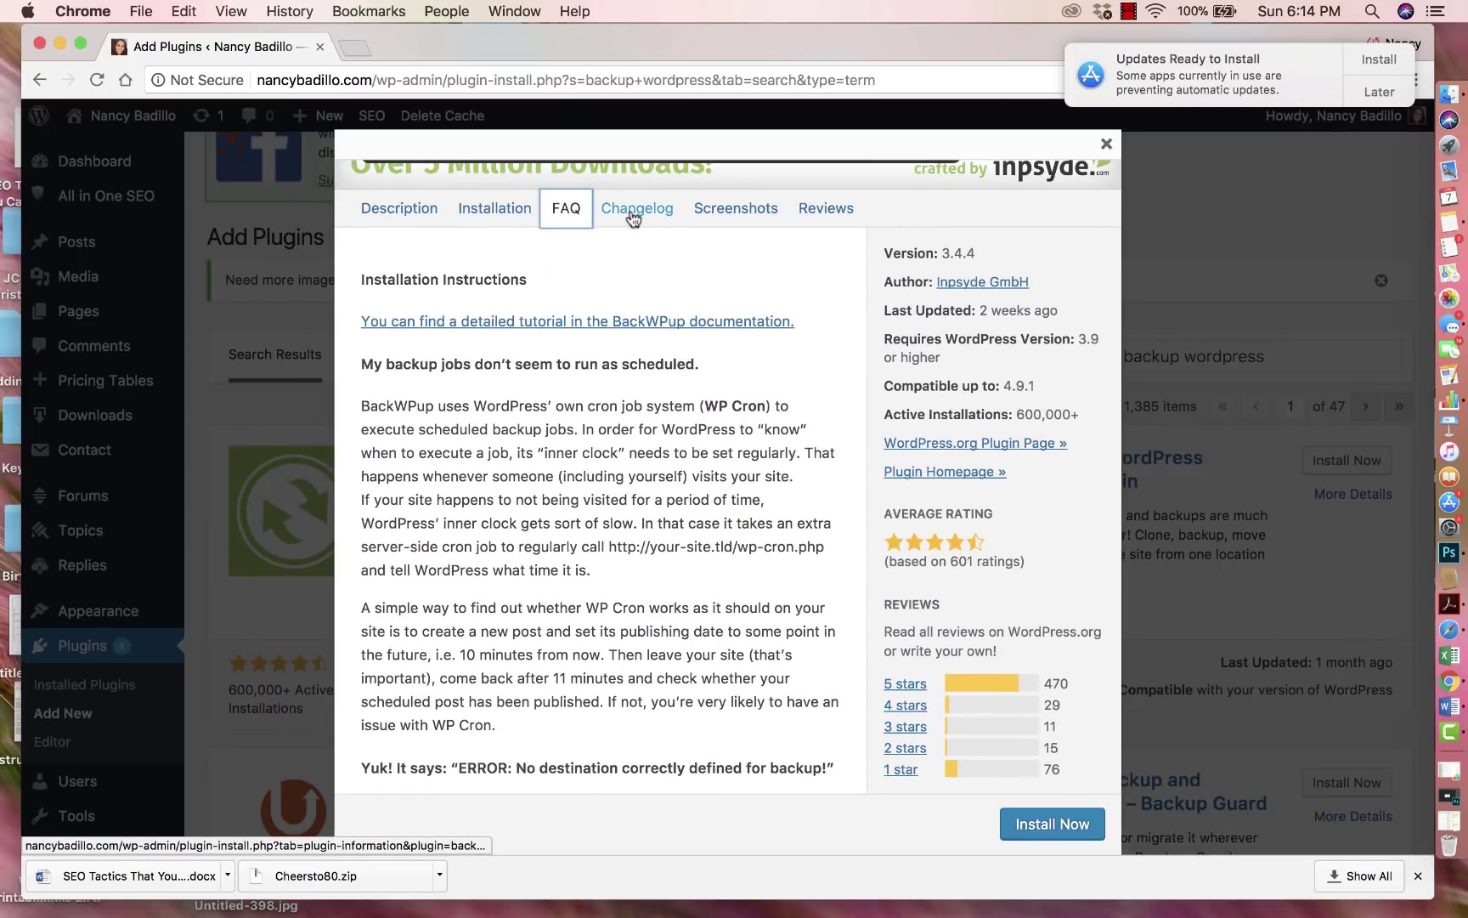
Step: Look over BackWPup's Changelog and scroll through its Screenshots
left_click(633, 216)
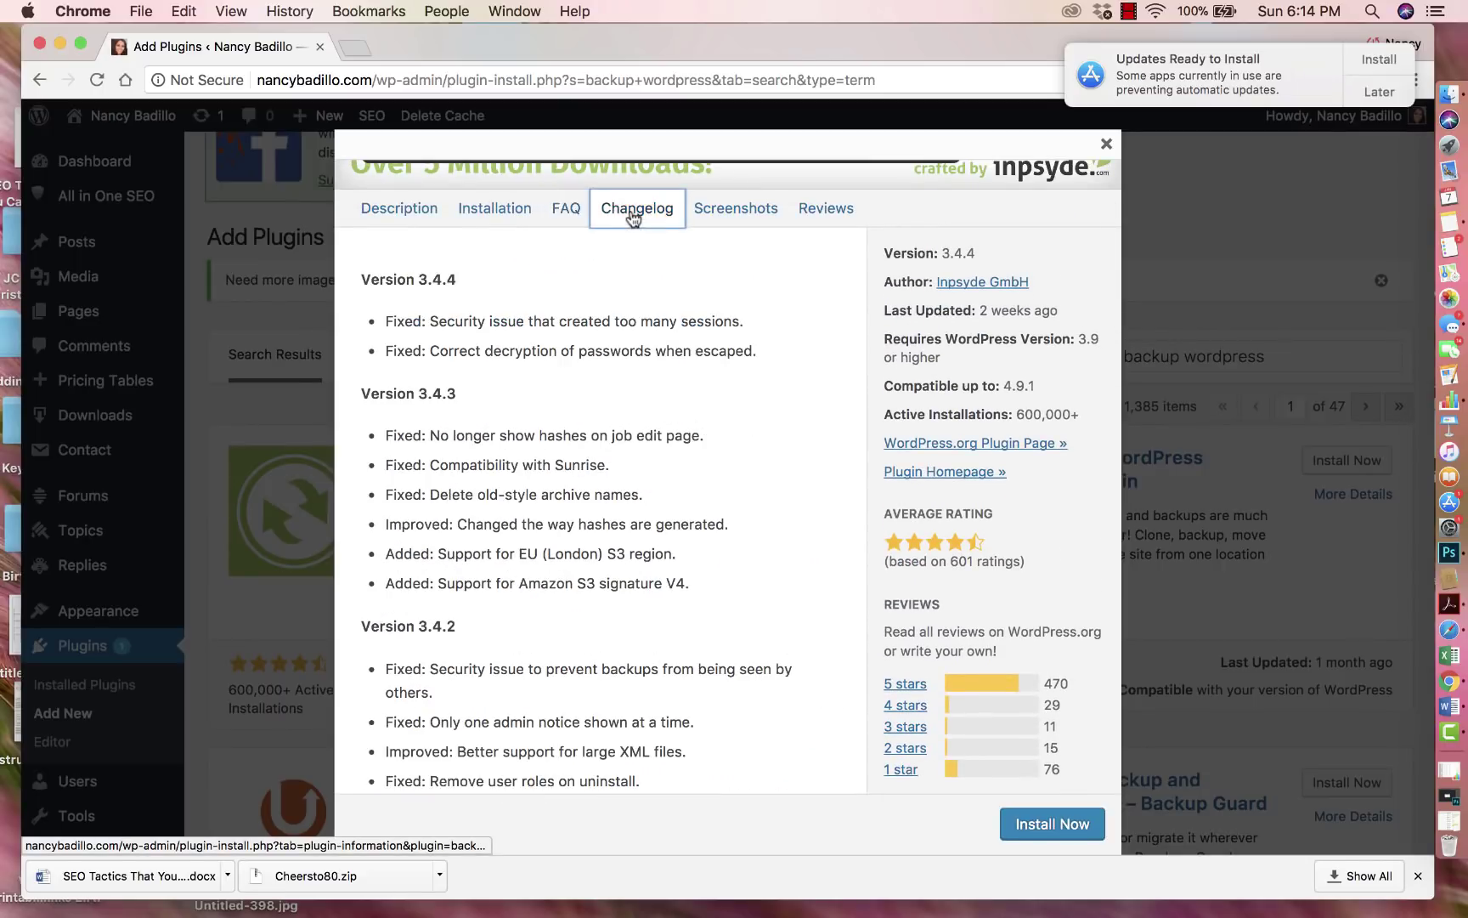
left_click(733, 213)
scroll(732, 383, "down", 3)
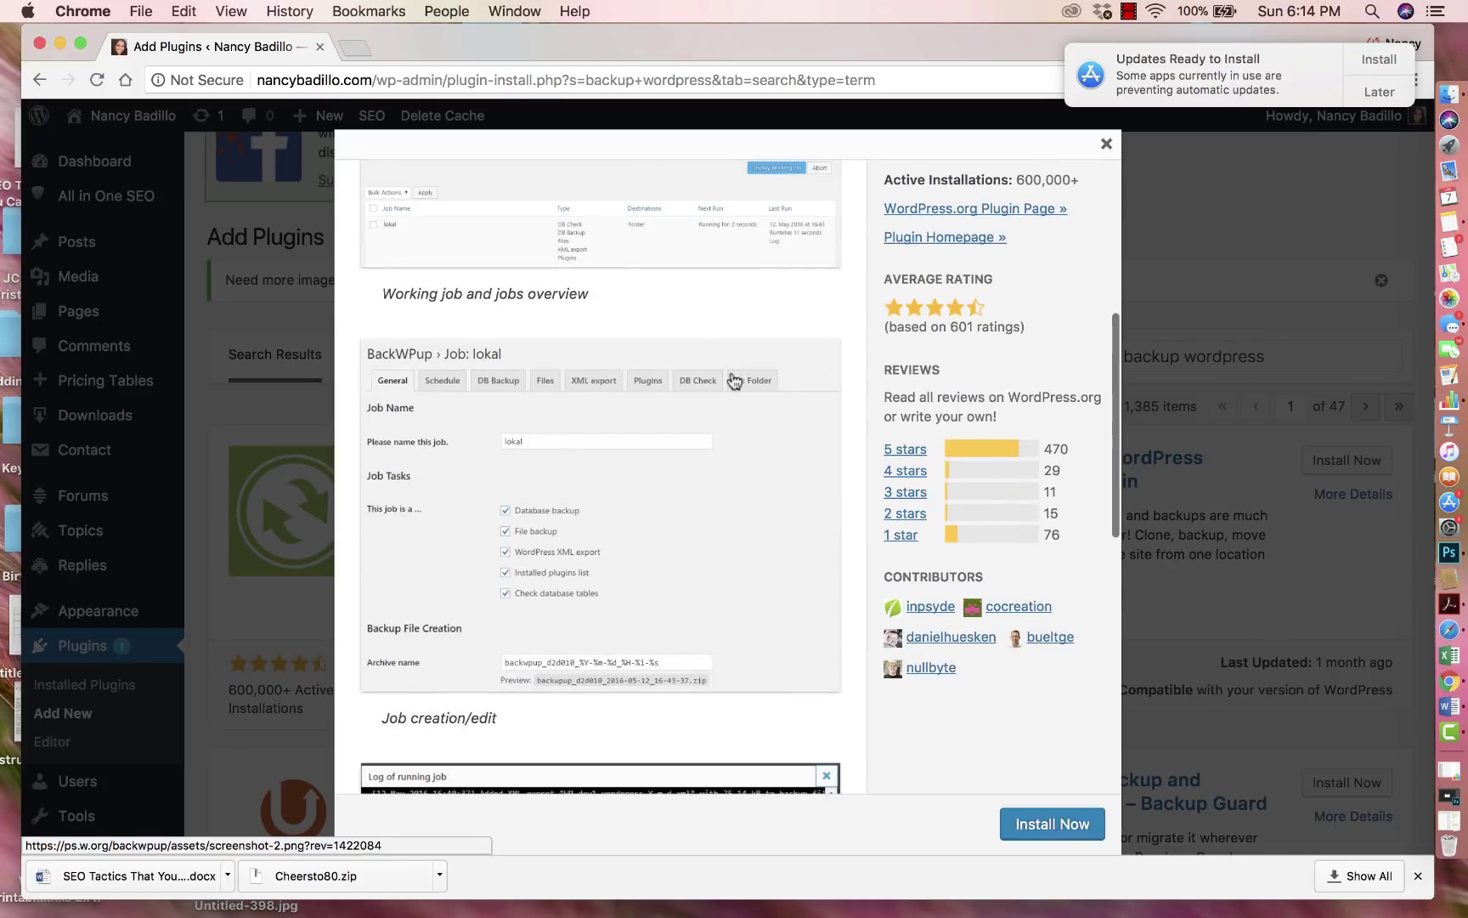
scroll(734, 381, "down", 12)
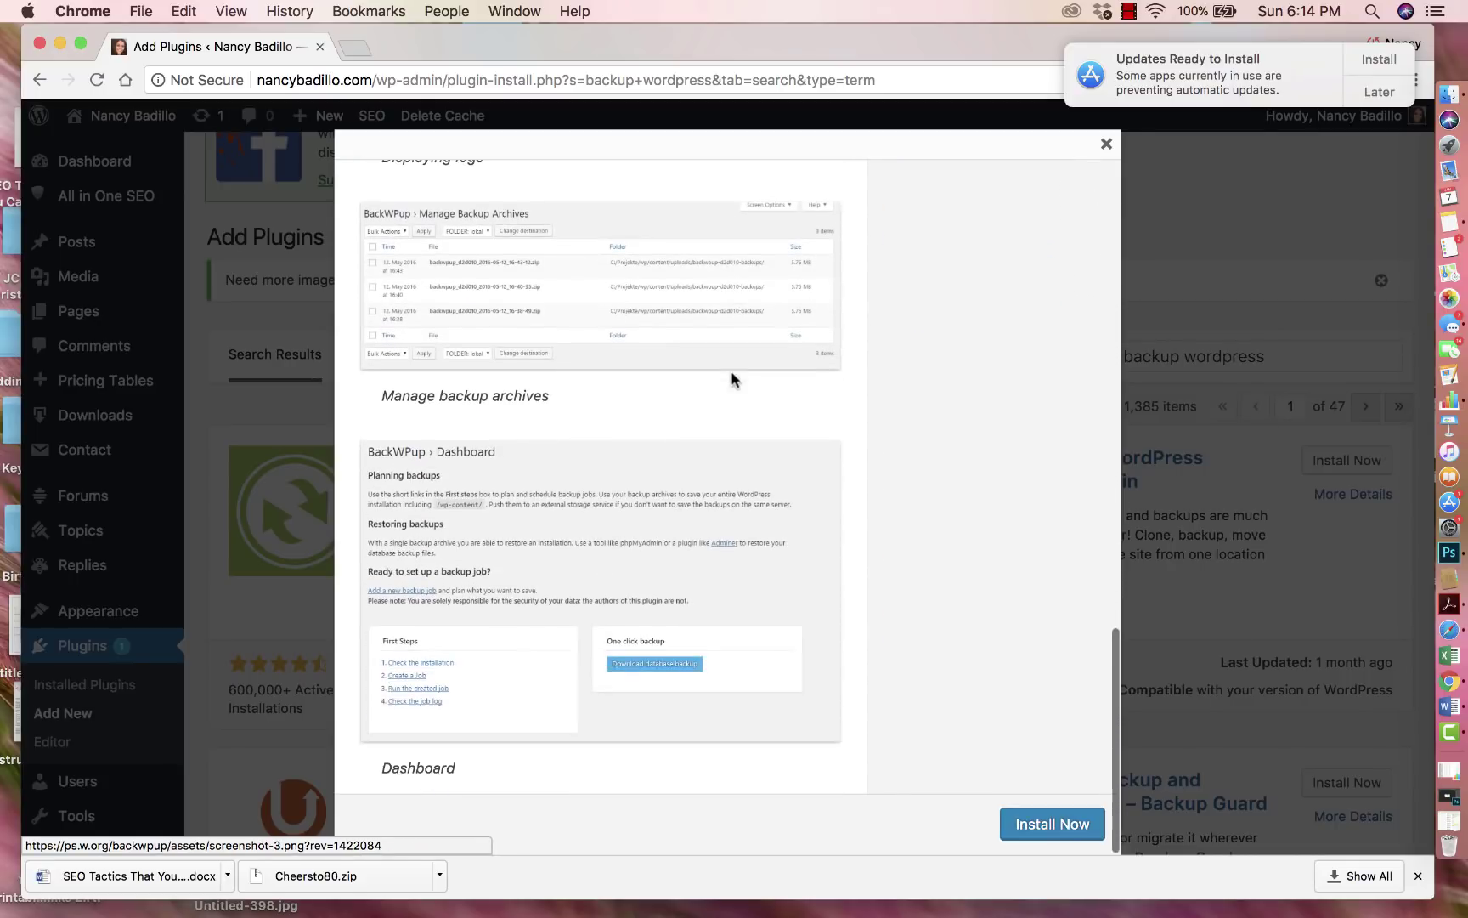
scroll(739, 485, "up", 2)
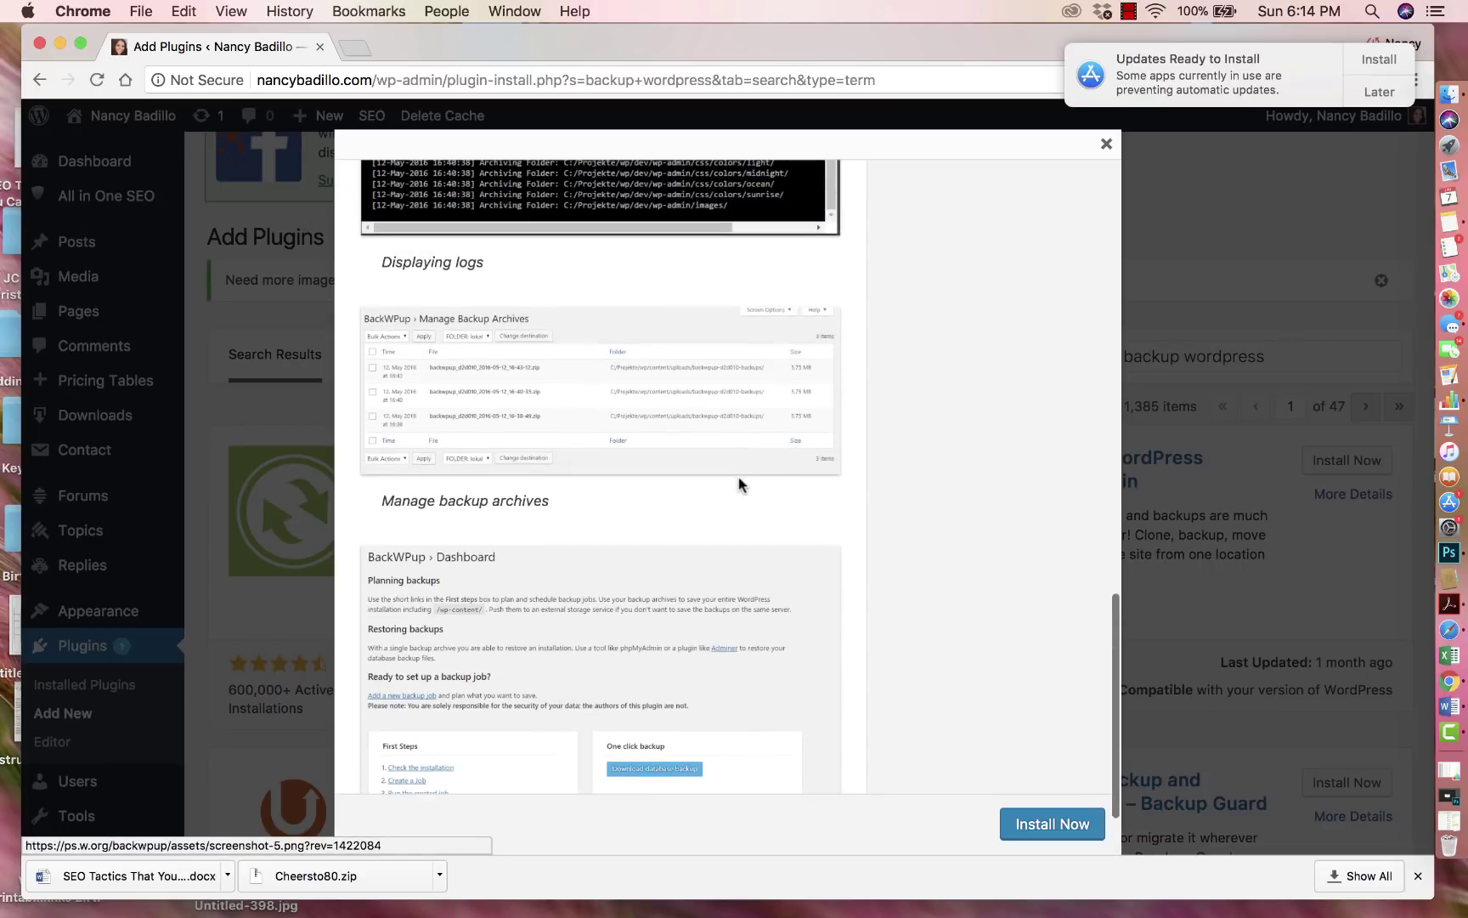
scroll(739, 485, "up", 10)
Step: Scroll through BackWPup's Reviews, showing 601 ratings with 470 five-star
left_click(828, 321)
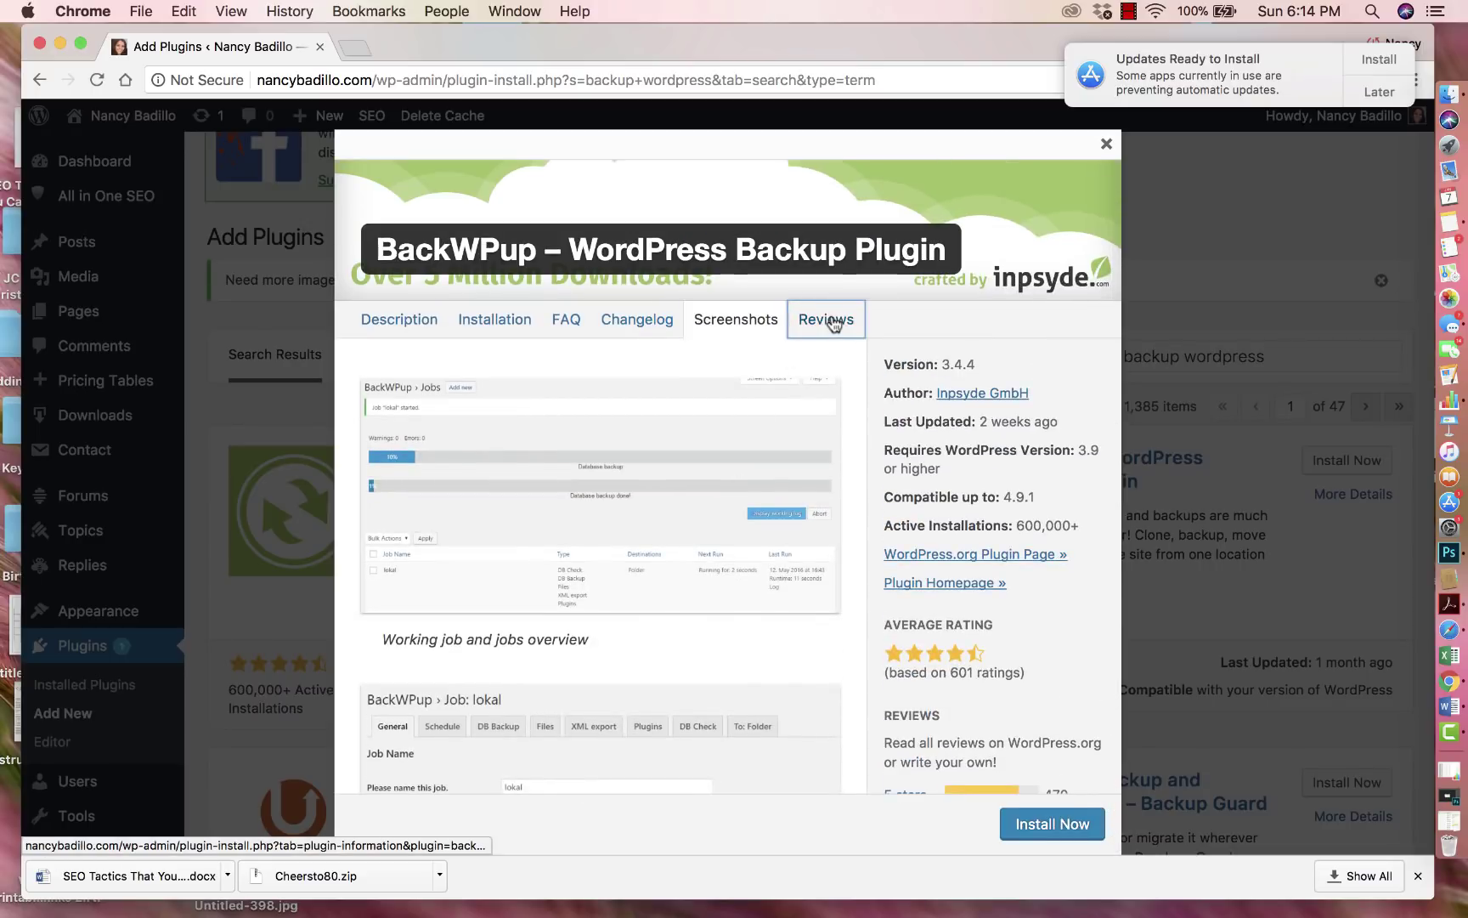
scroll(770, 449, "down", 3)
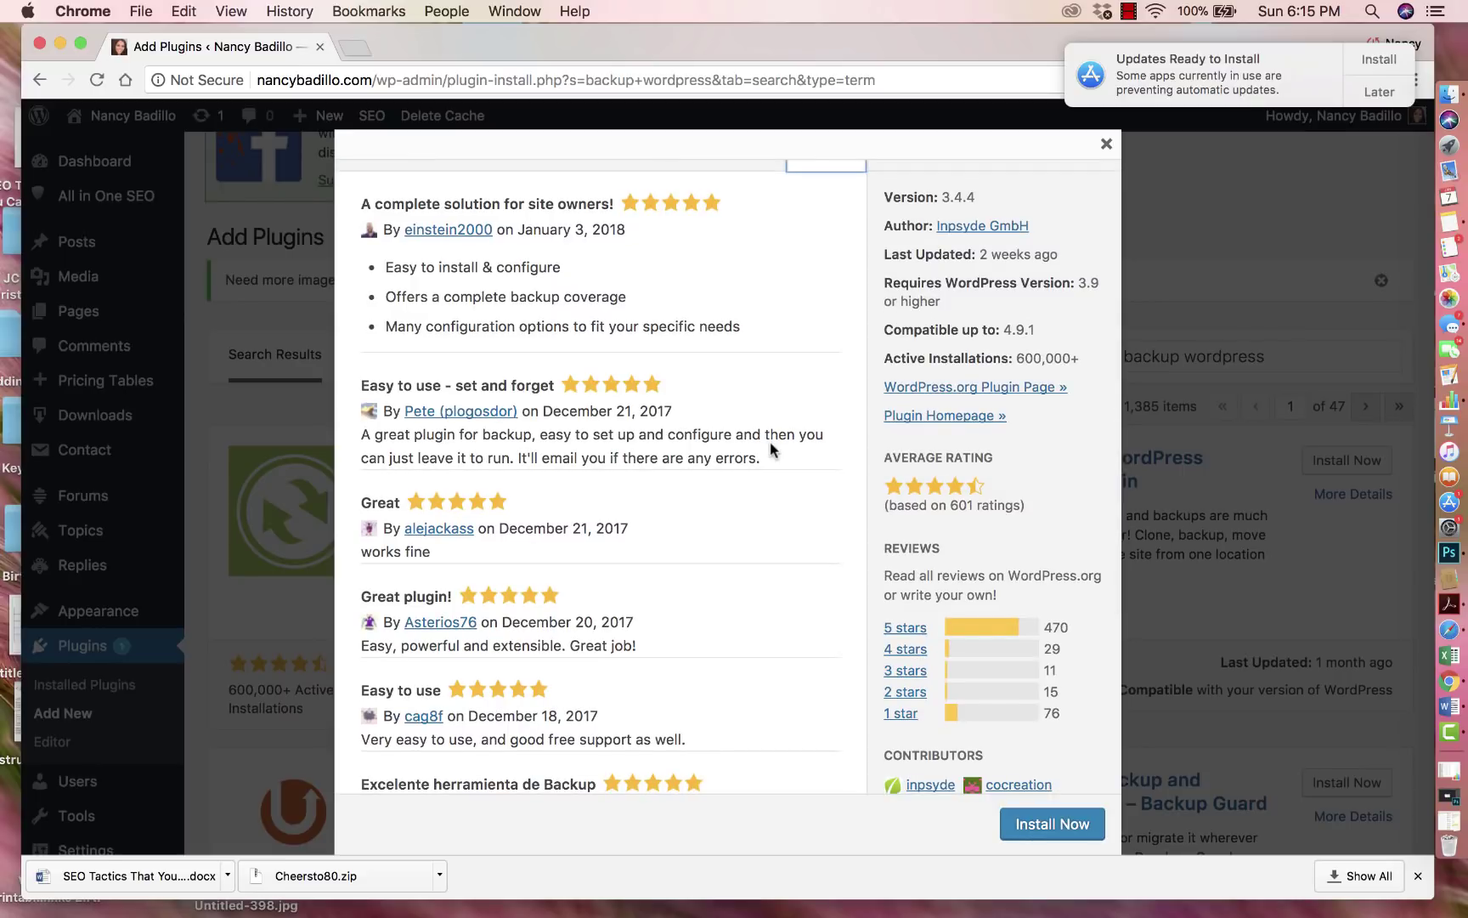
scroll(764, 591, "down", 5)
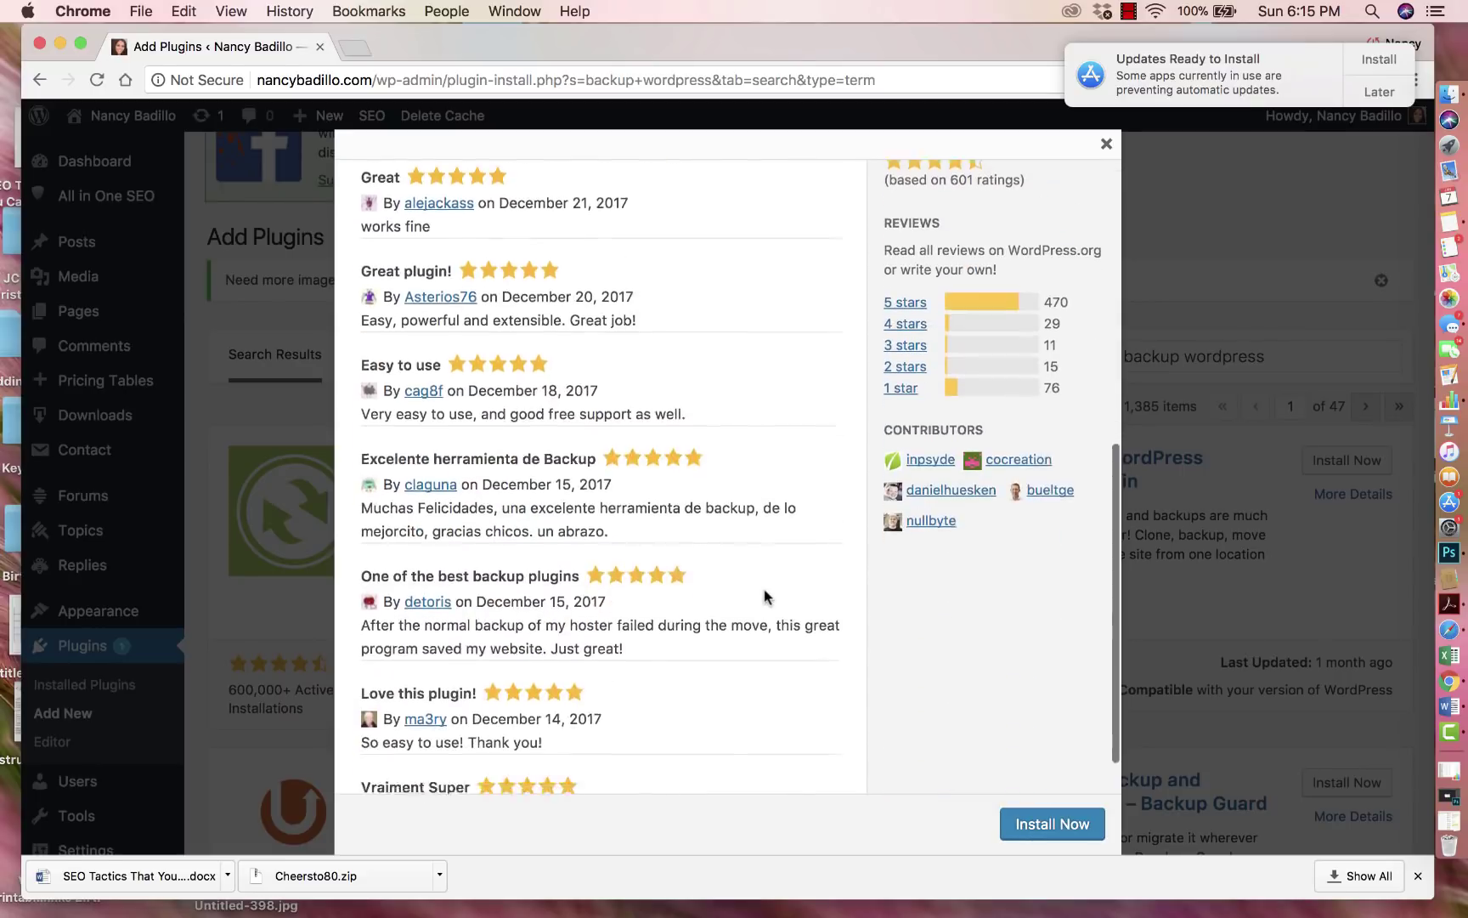
scroll(764, 589, "up", 10)
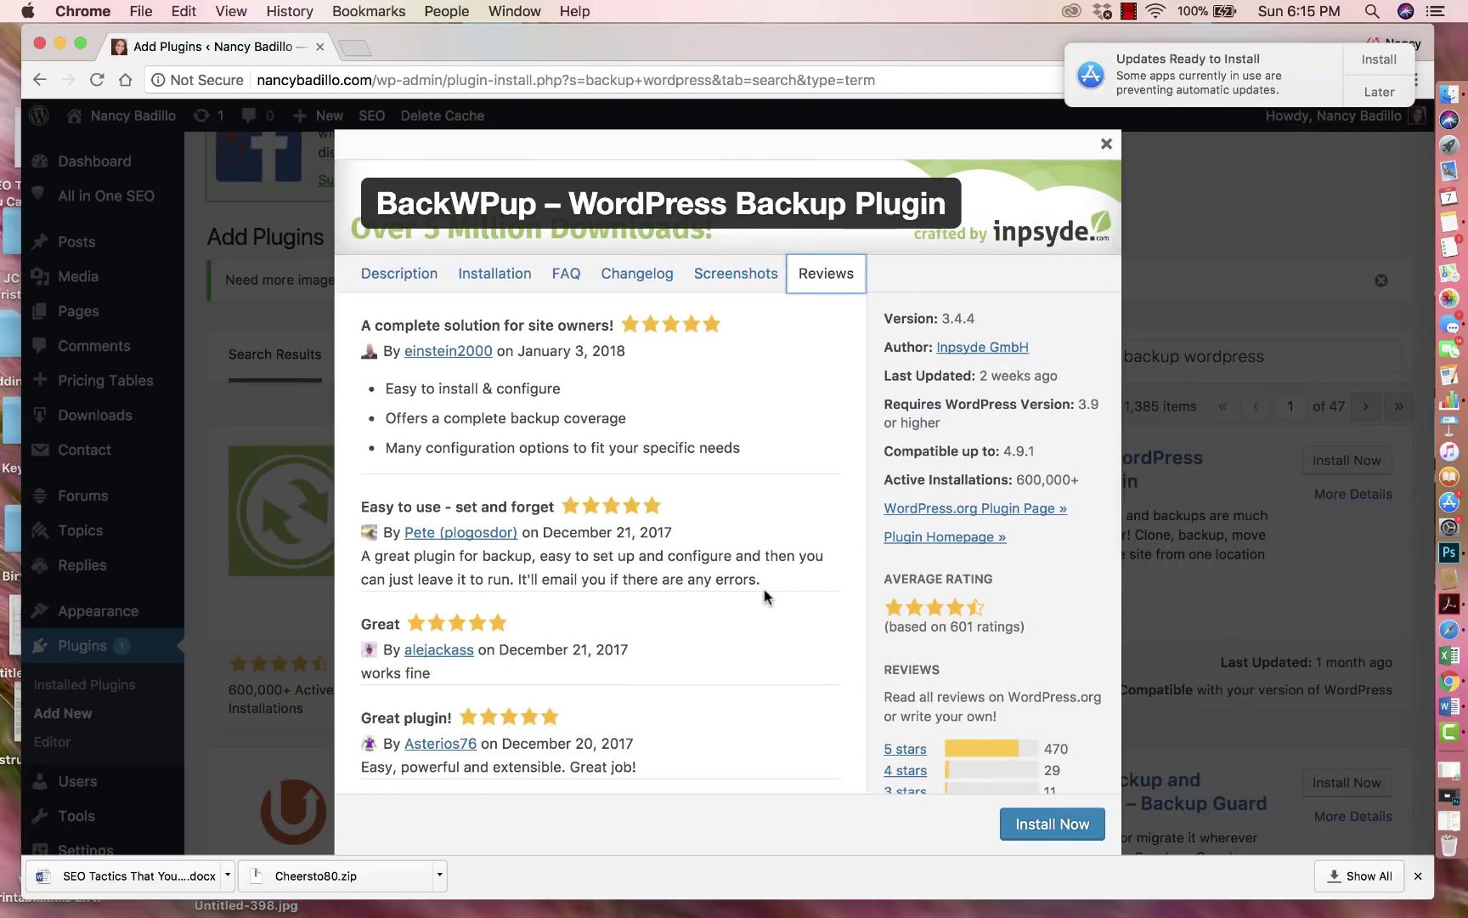
scroll(764, 589, "up", 3)
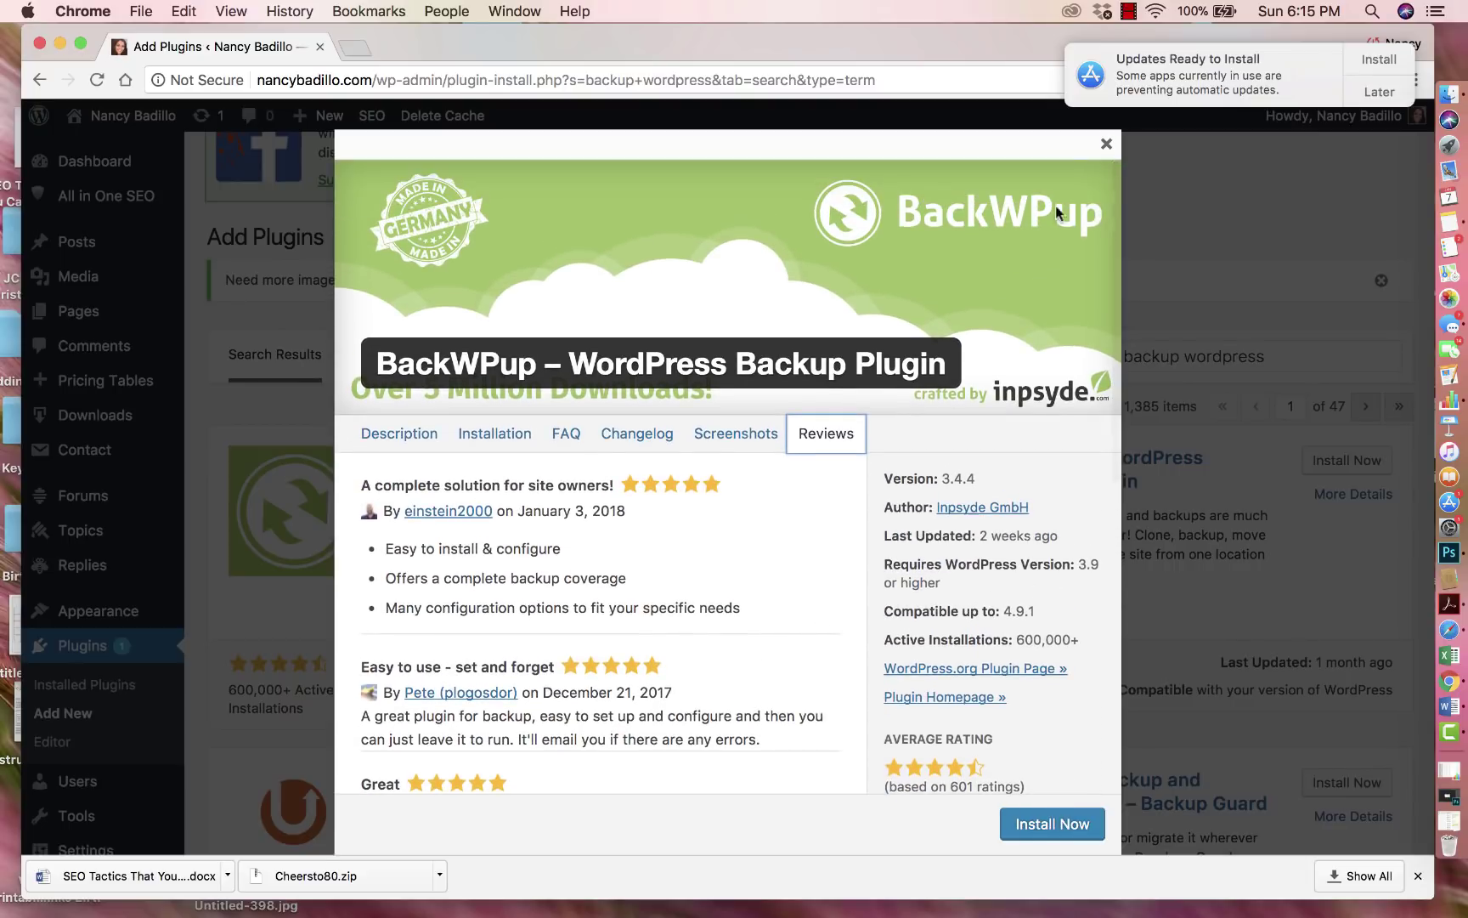
Step: Close the BackWPup details and postpone the macOS updates until tonight via Try Tonight
left_click(1107, 143)
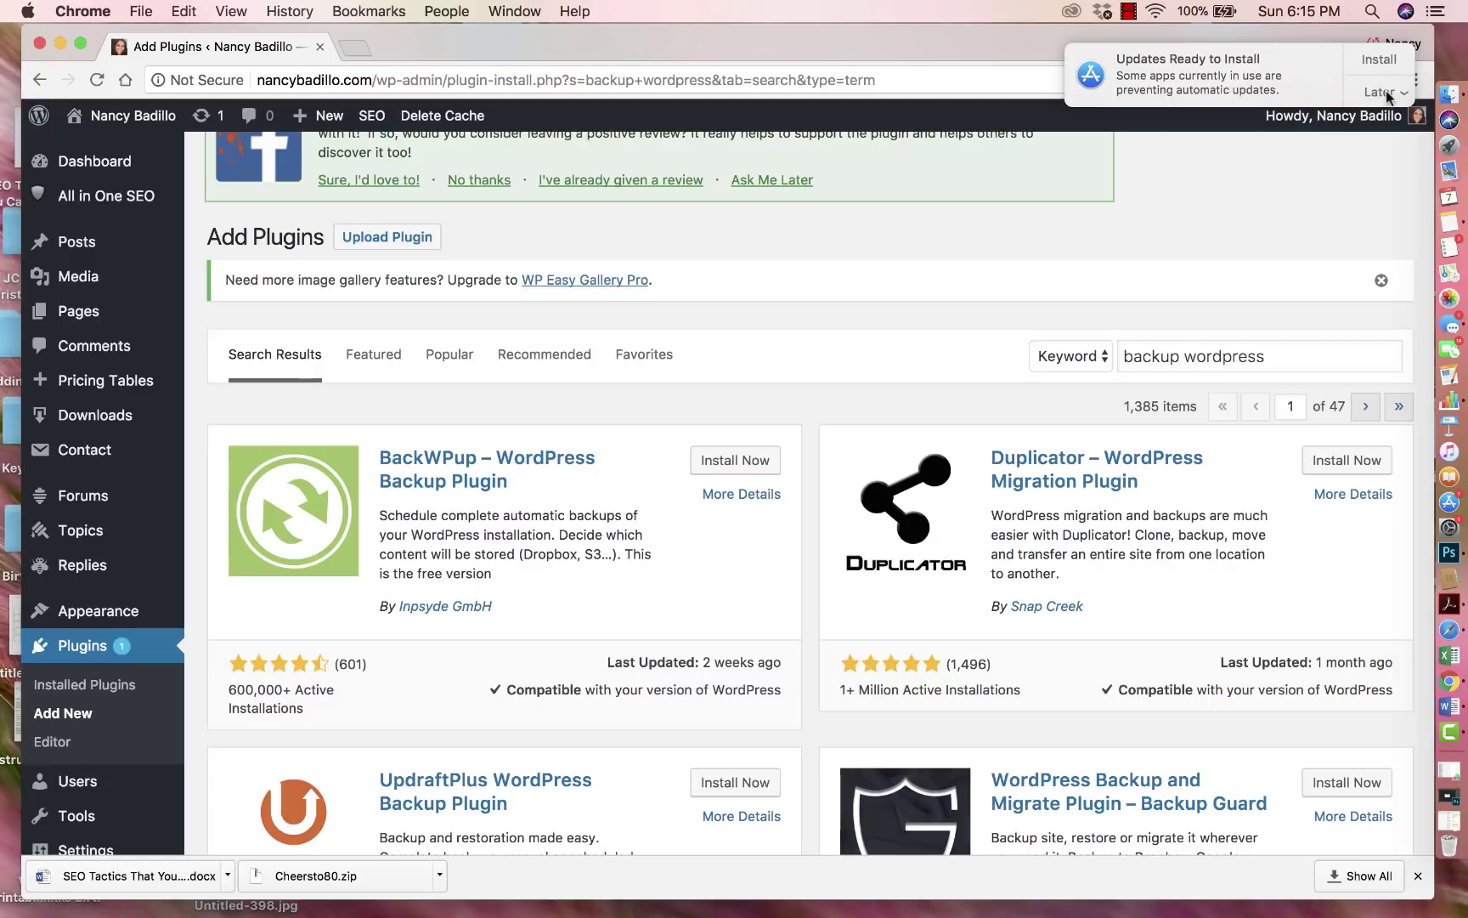
left_click(1381, 91)
left_click(1312, 150)
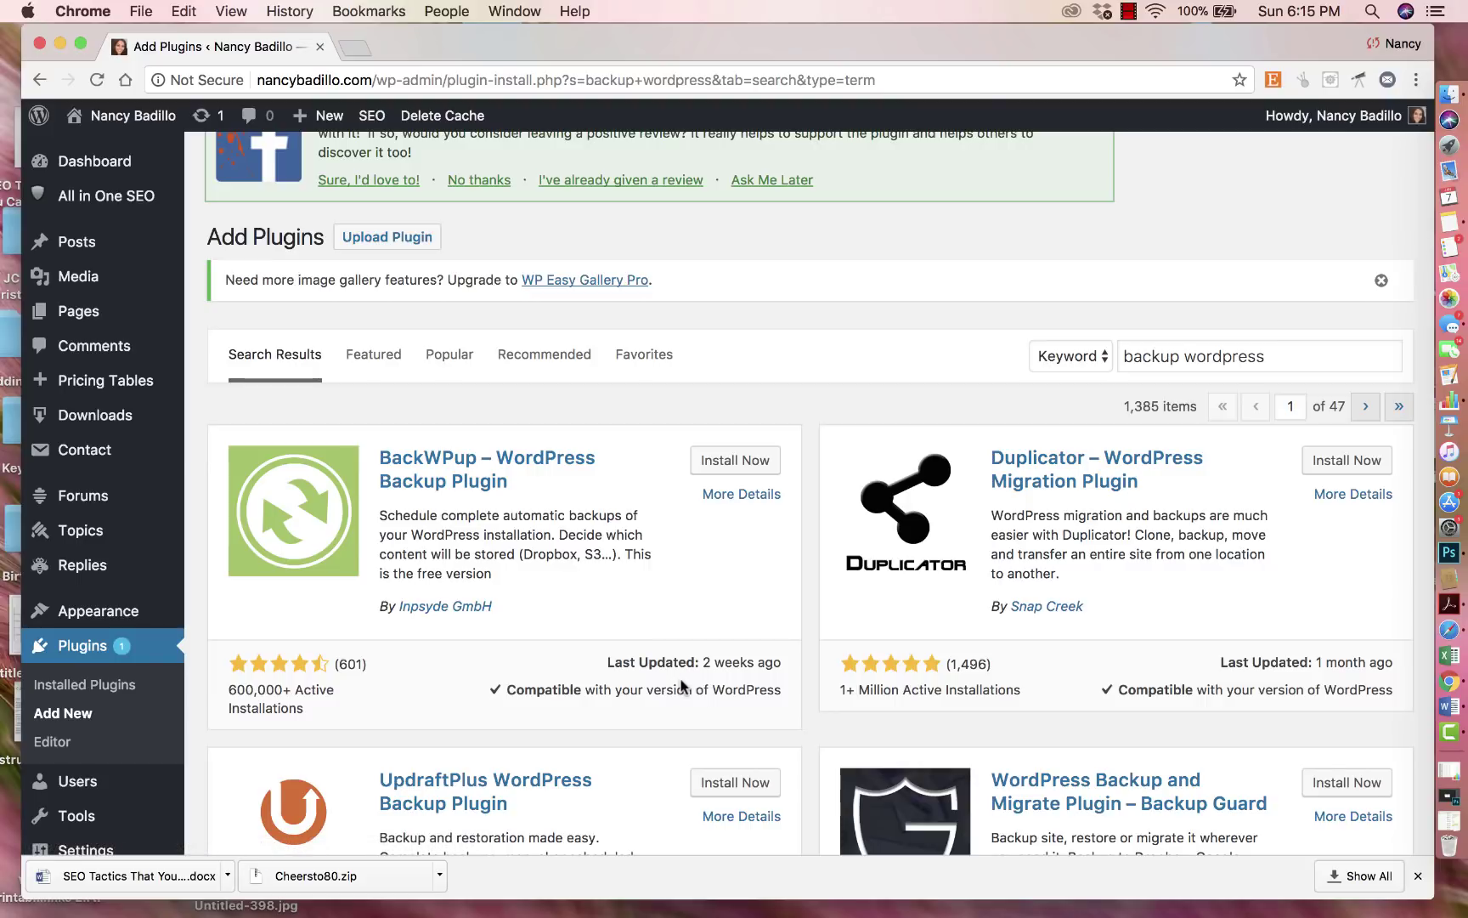
scroll(681, 684, "down", 5)
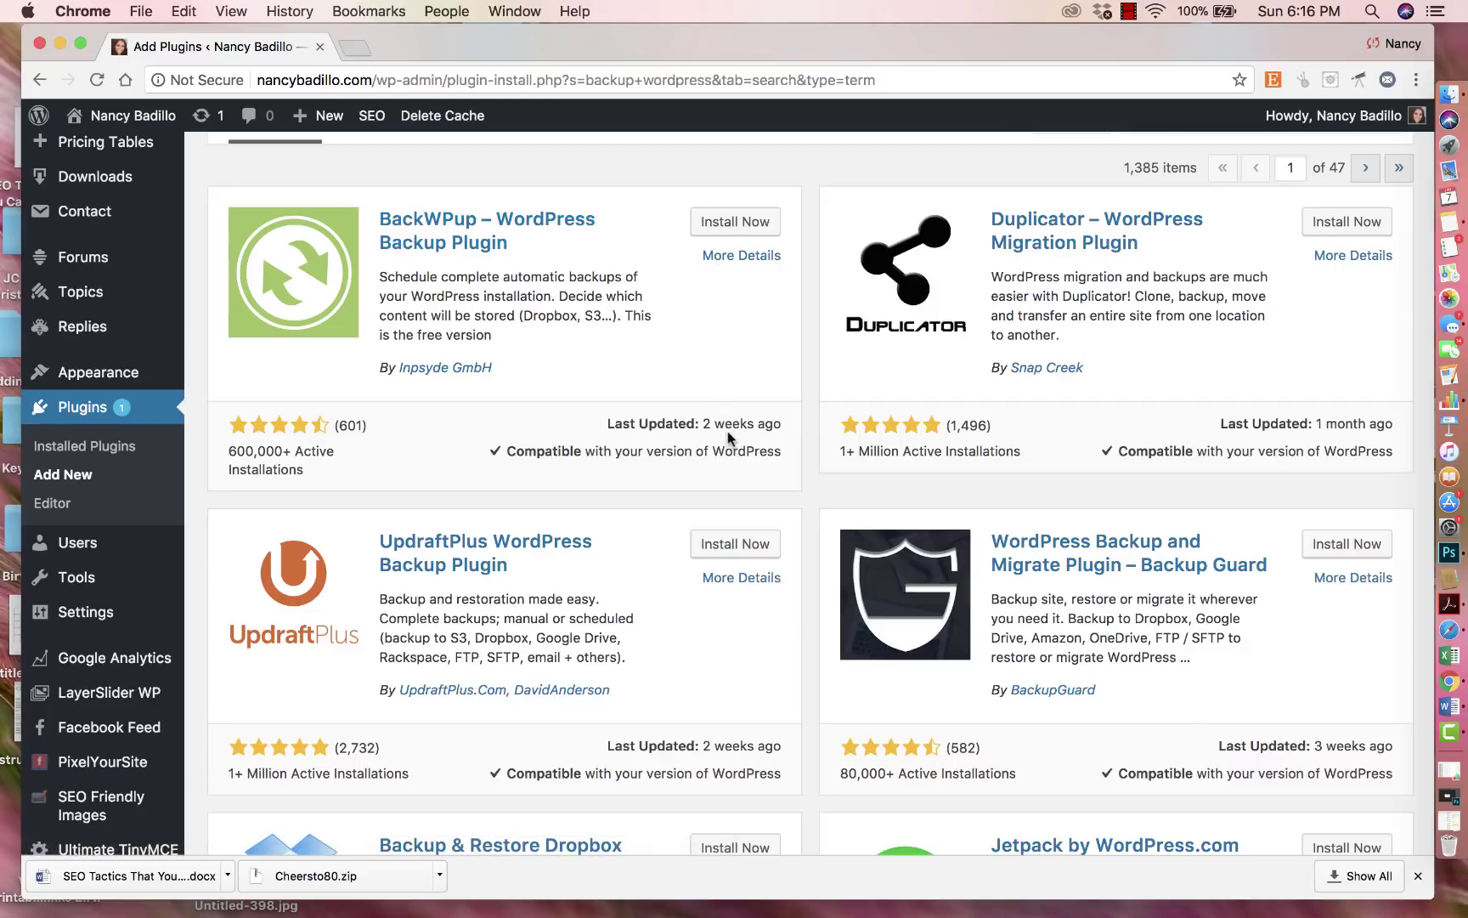
scroll(727, 432, "up", 2)
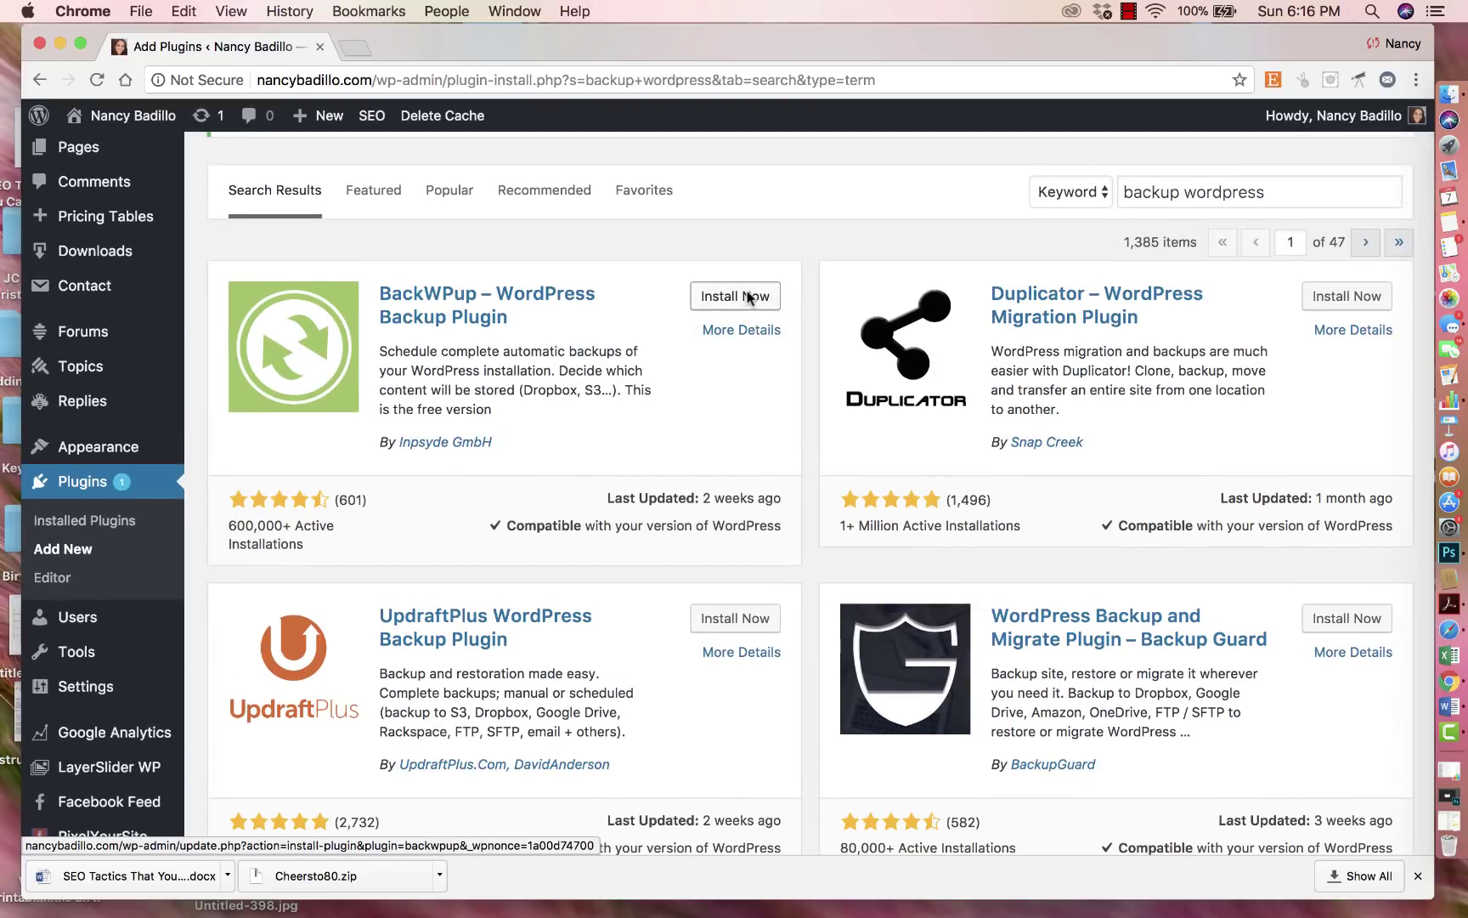
Step: Install BackWPup and find version 3.4.4 listed as inactive in Installed Plugins
left_click(747, 297)
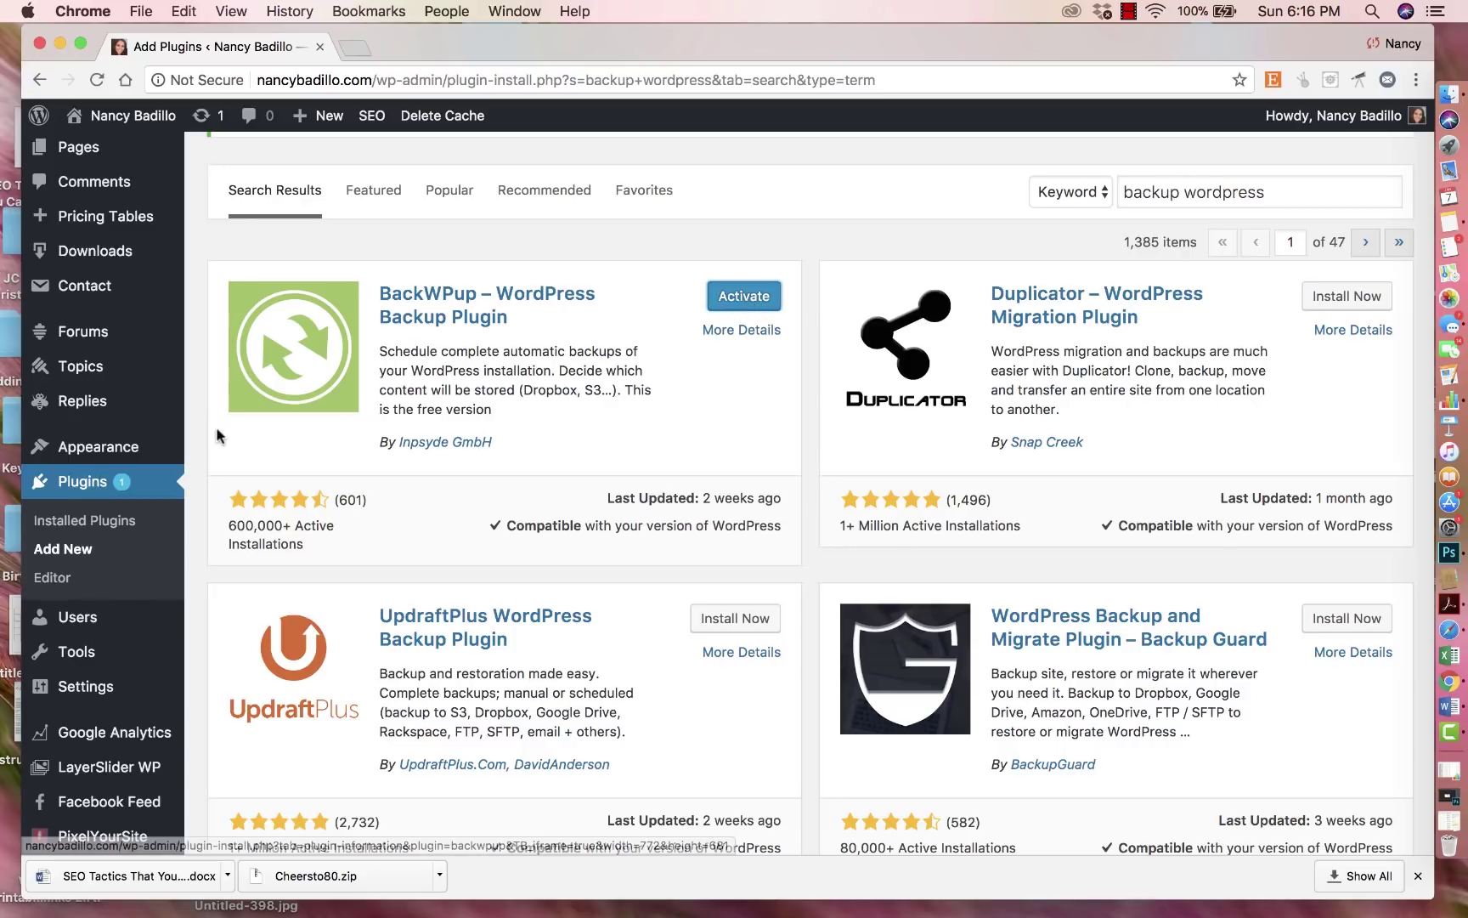
left_click(106, 528)
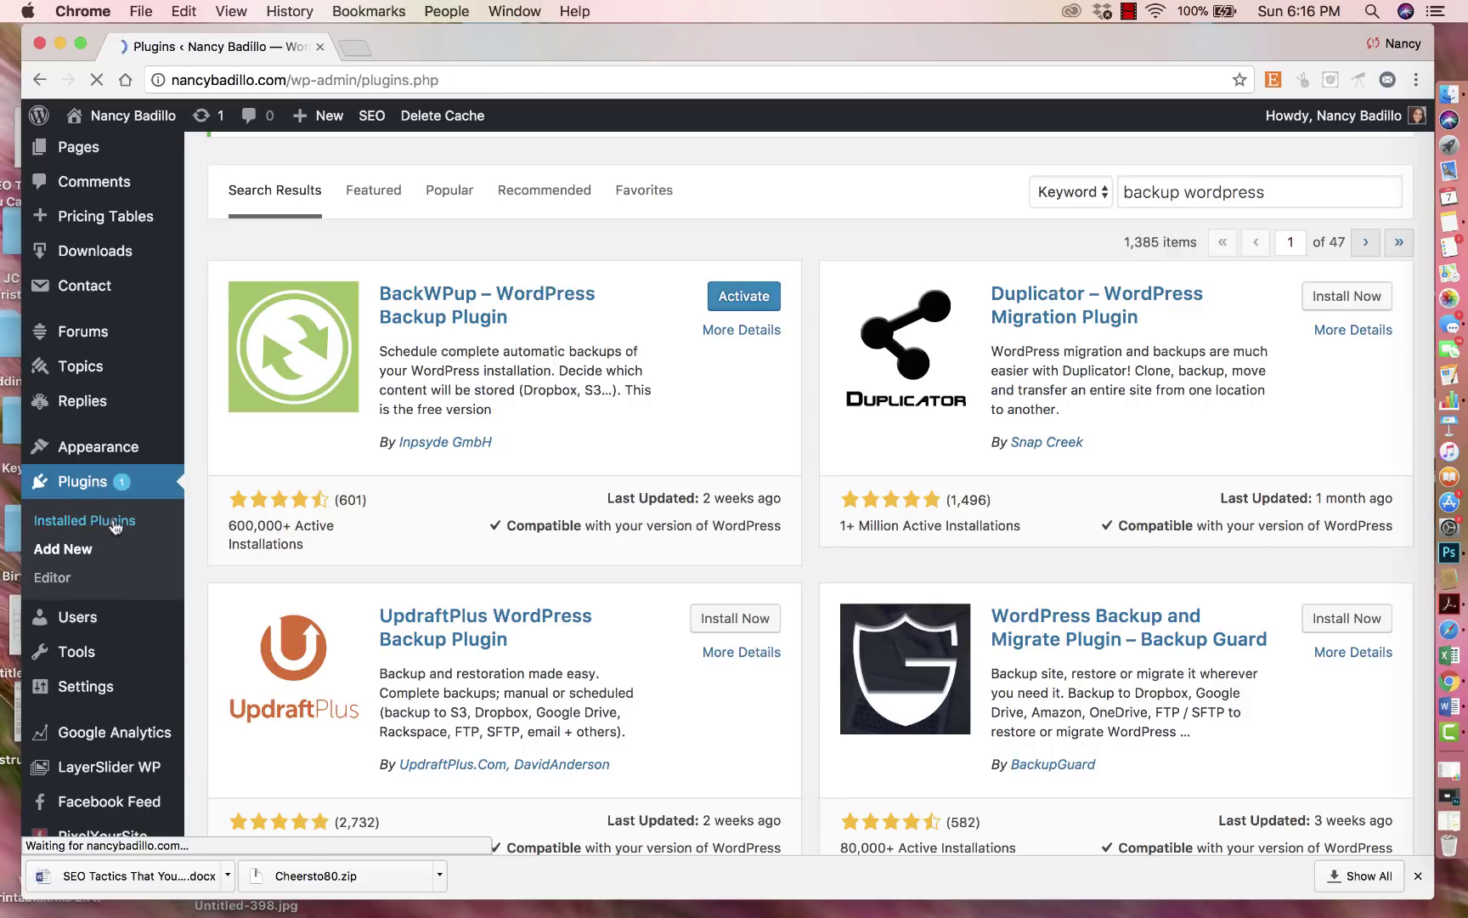
scroll(493, 629, "down", 4)
scroll(493, 628, "down", 5)
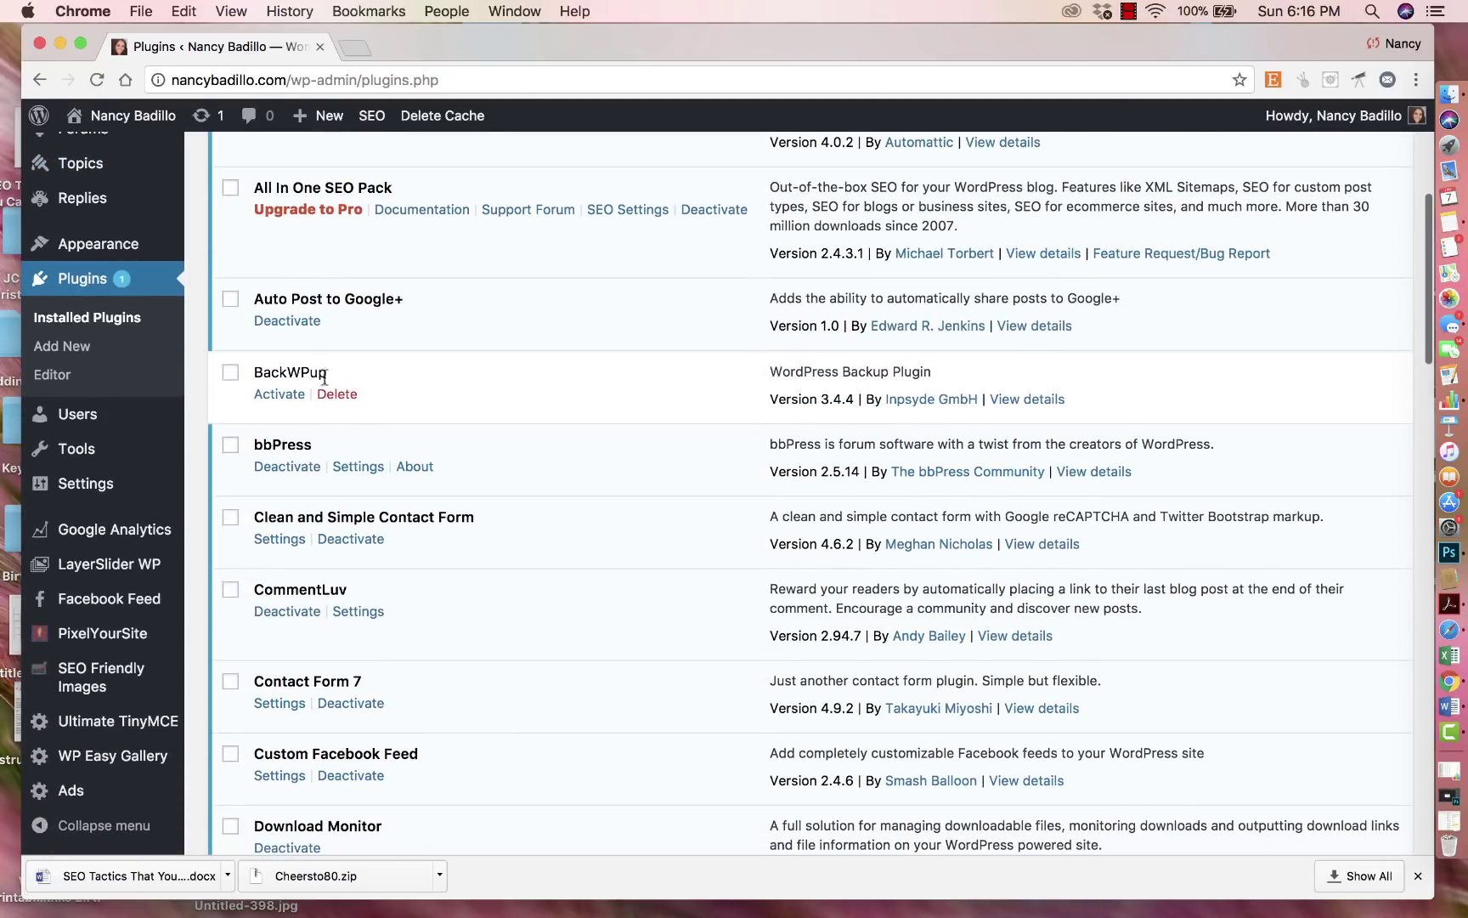
Step: Activate BackWPup so the Welcome to BackWPup page appears
left_click(275, 393)
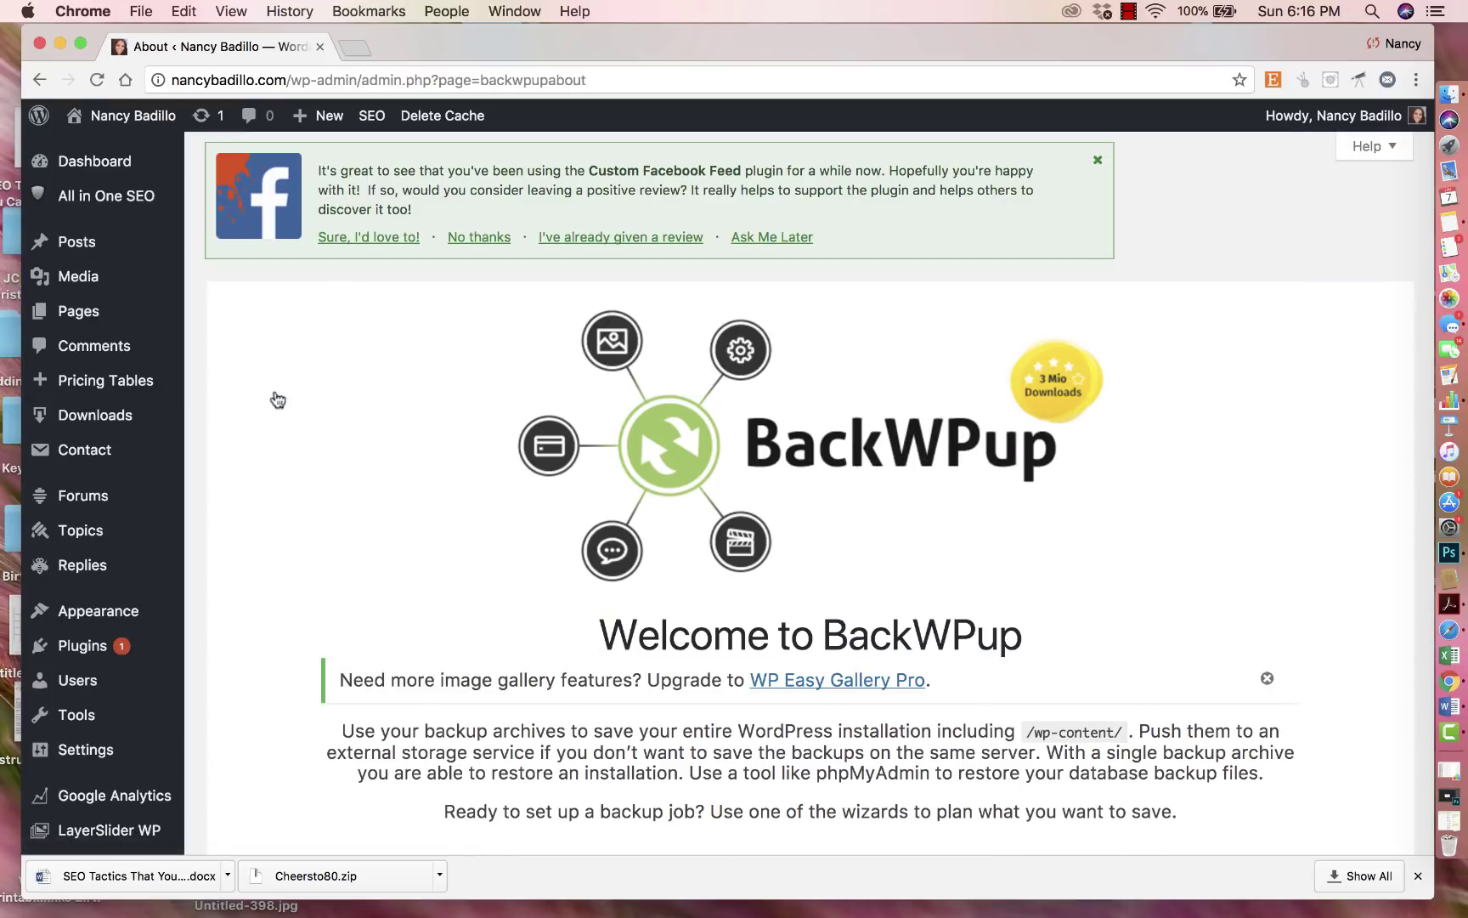
scroll(558, 508, "down", 1)
scroll(558, 508, "up", 1)
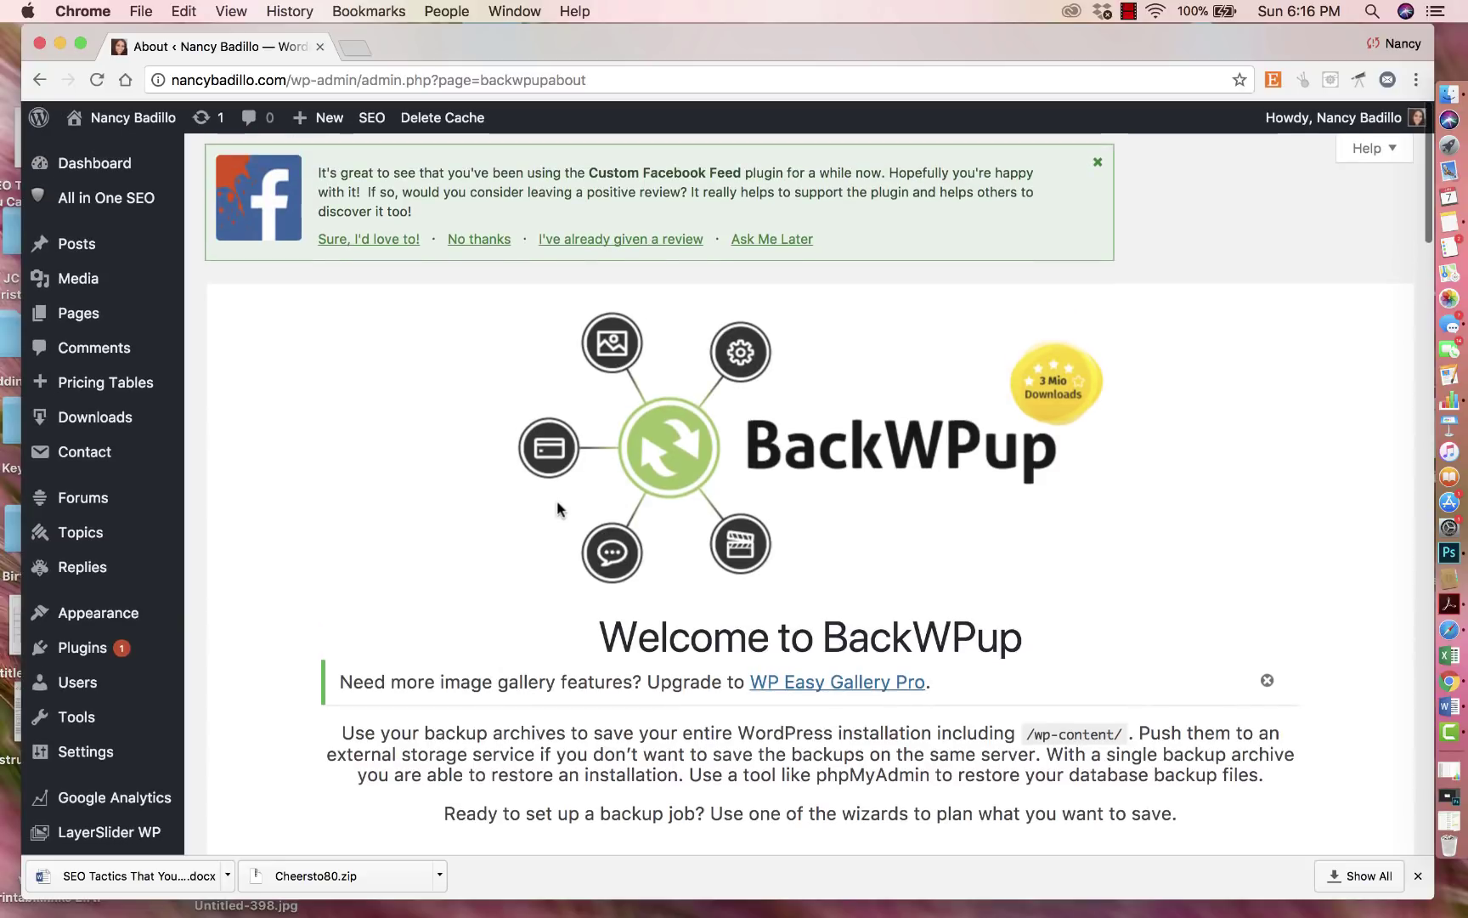
scroll(558, 507, "down", 10)
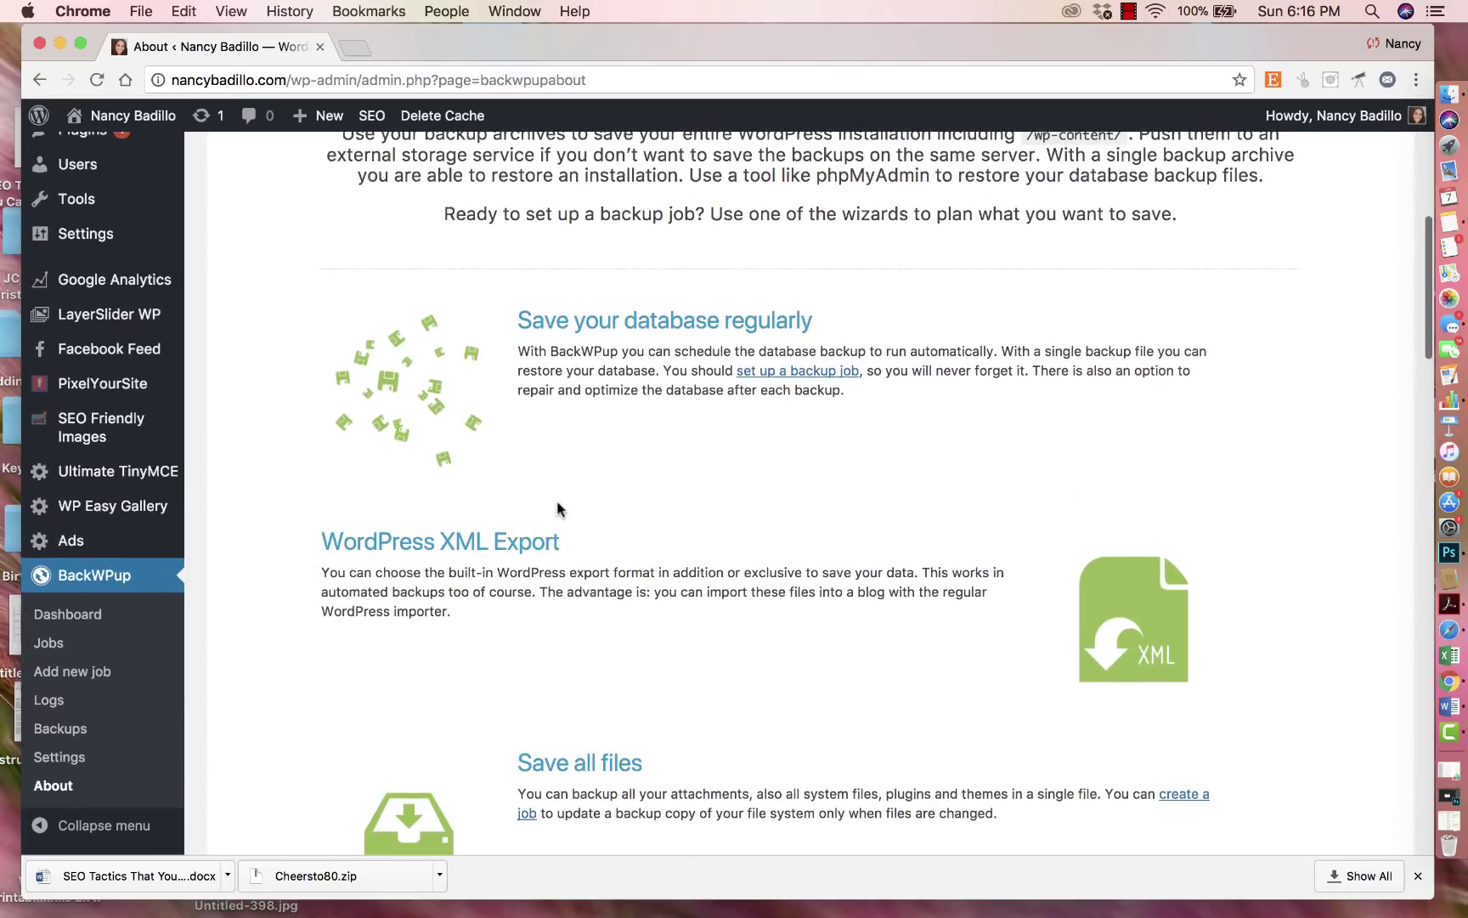
scroll(558, 508, "up", 6)
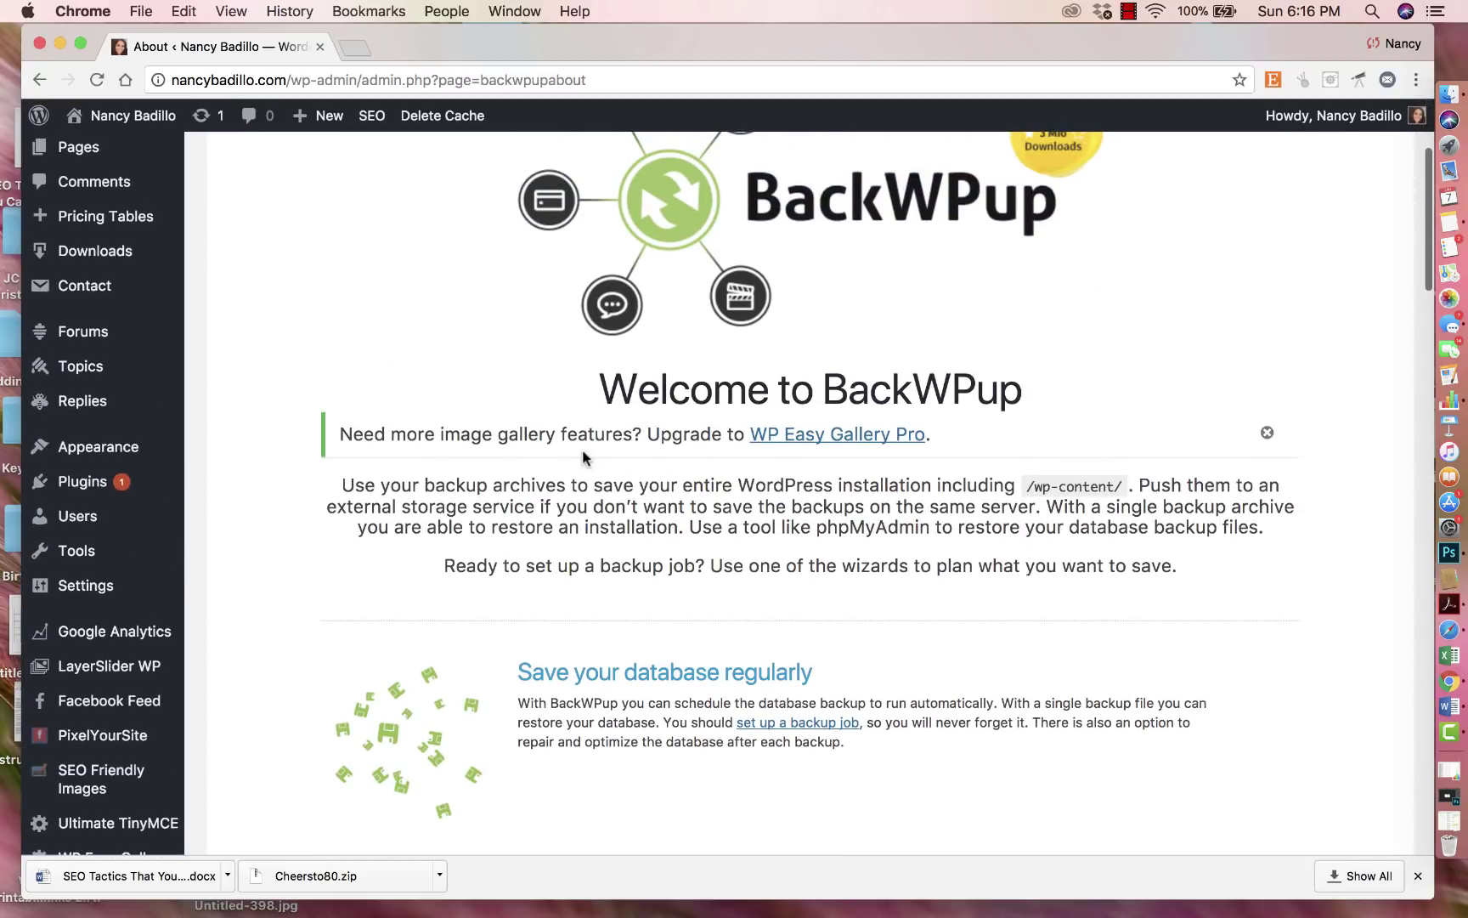
Step: Scroll through the BackWPup About page and its Free/Pro features table
scroll(583, 459, "down", 3)
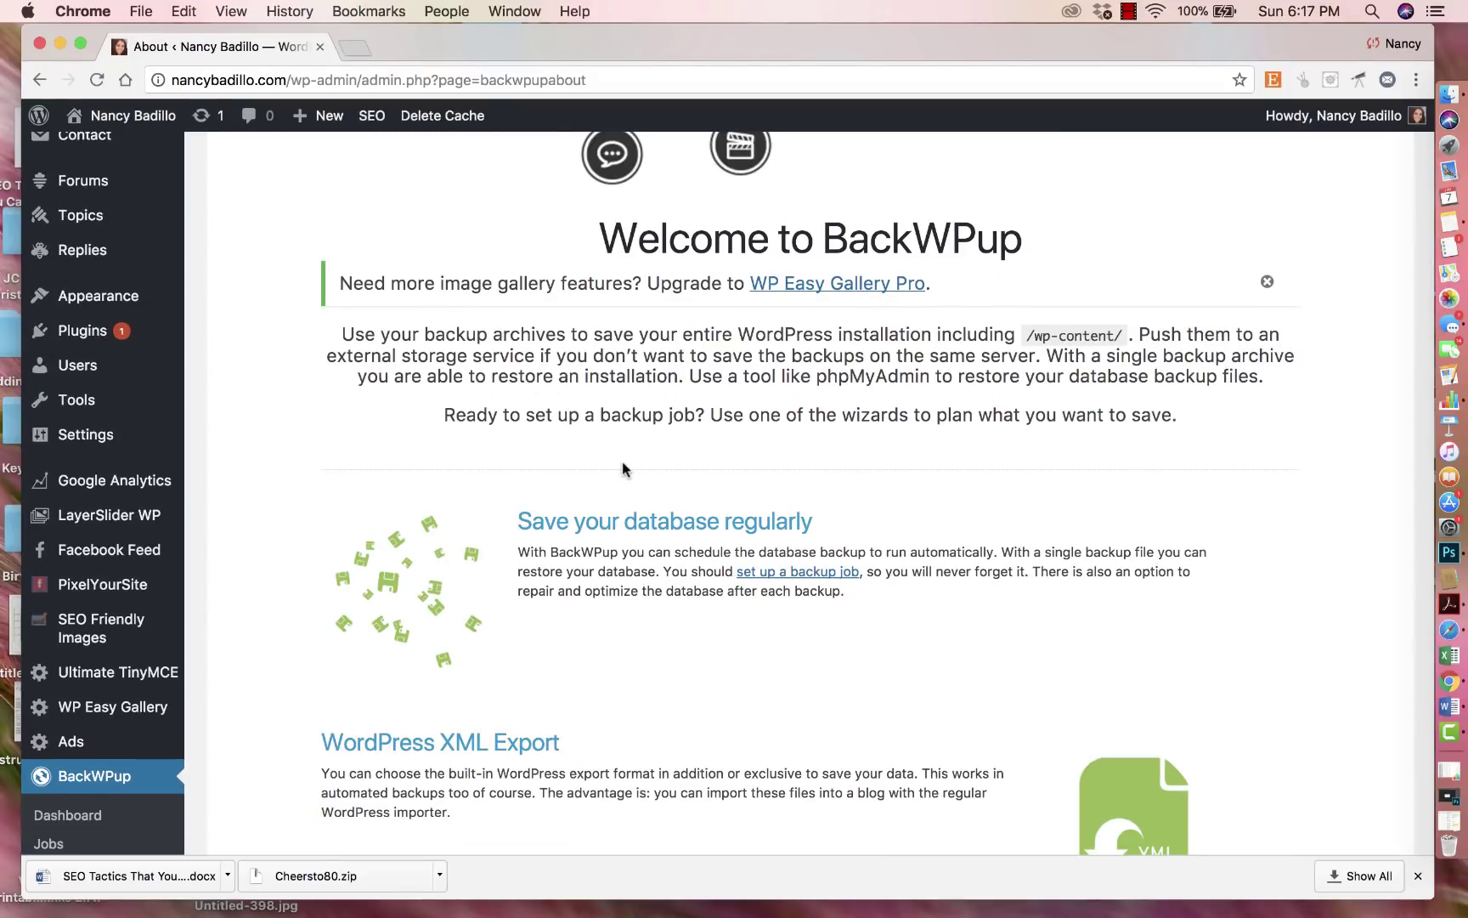
scroll(623, 470, "down", 6)
scroll(623, 470, "down", 12)
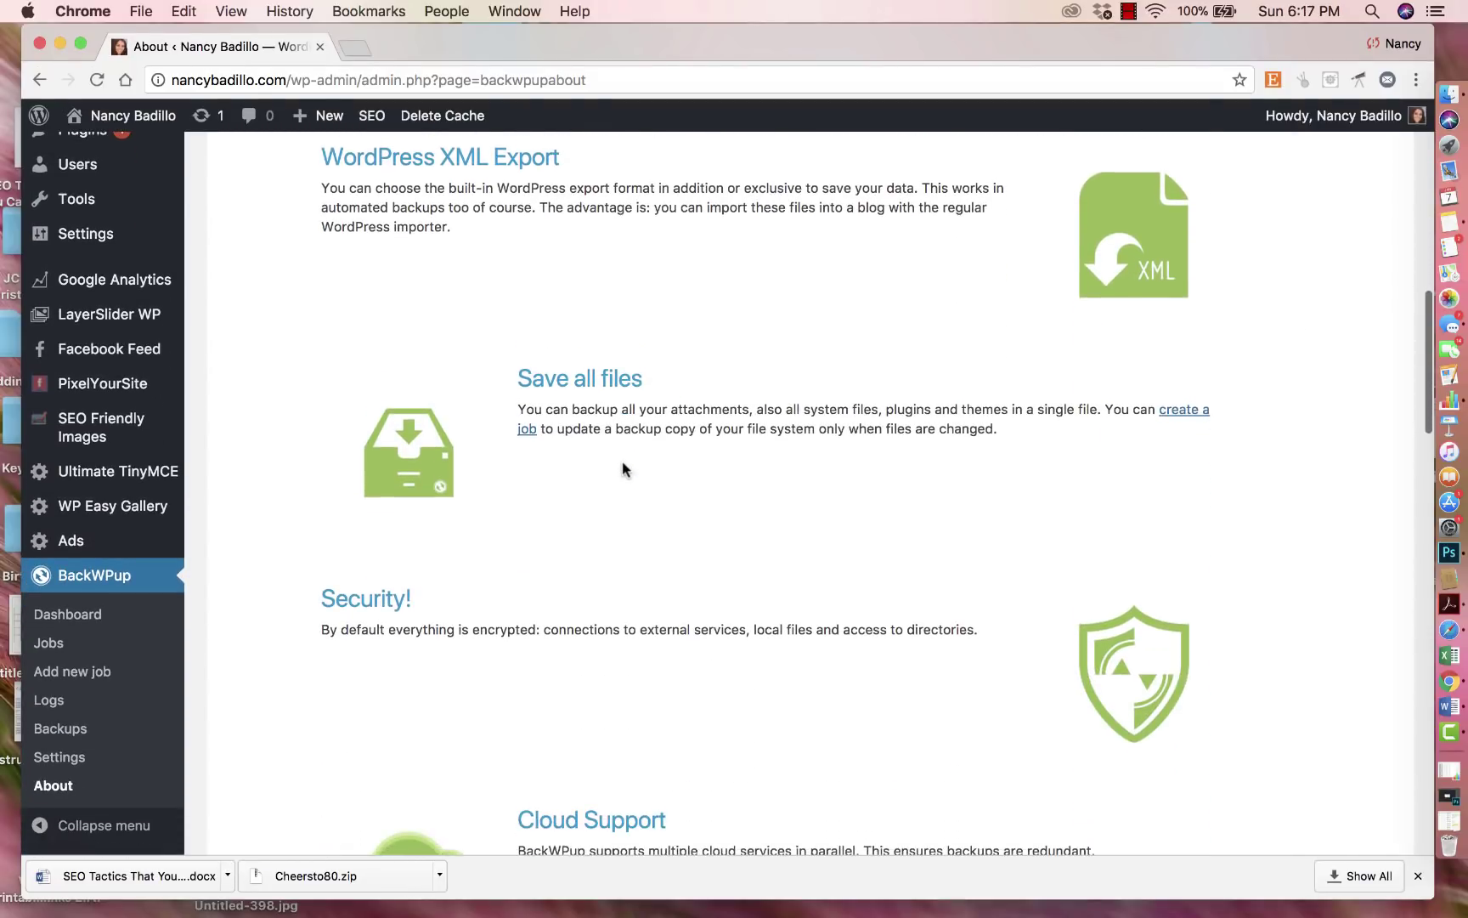
scroll(623, 466, "down", 5)
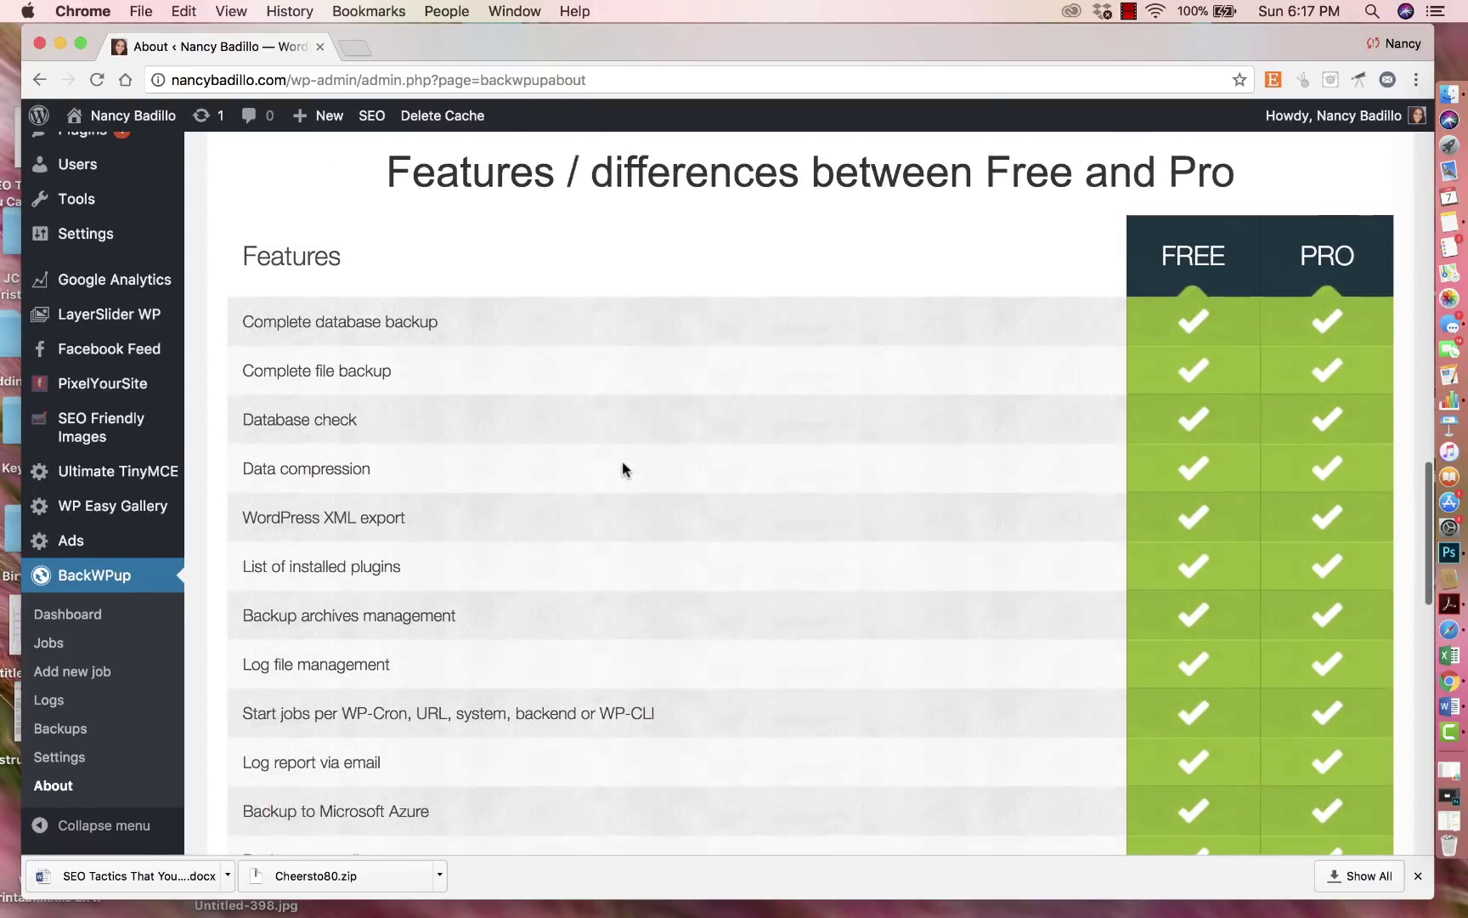
scroll(623, 460, "up", 4)
scroll(623, 459, "down", 10)
scroll(623, 466, "down", 6)
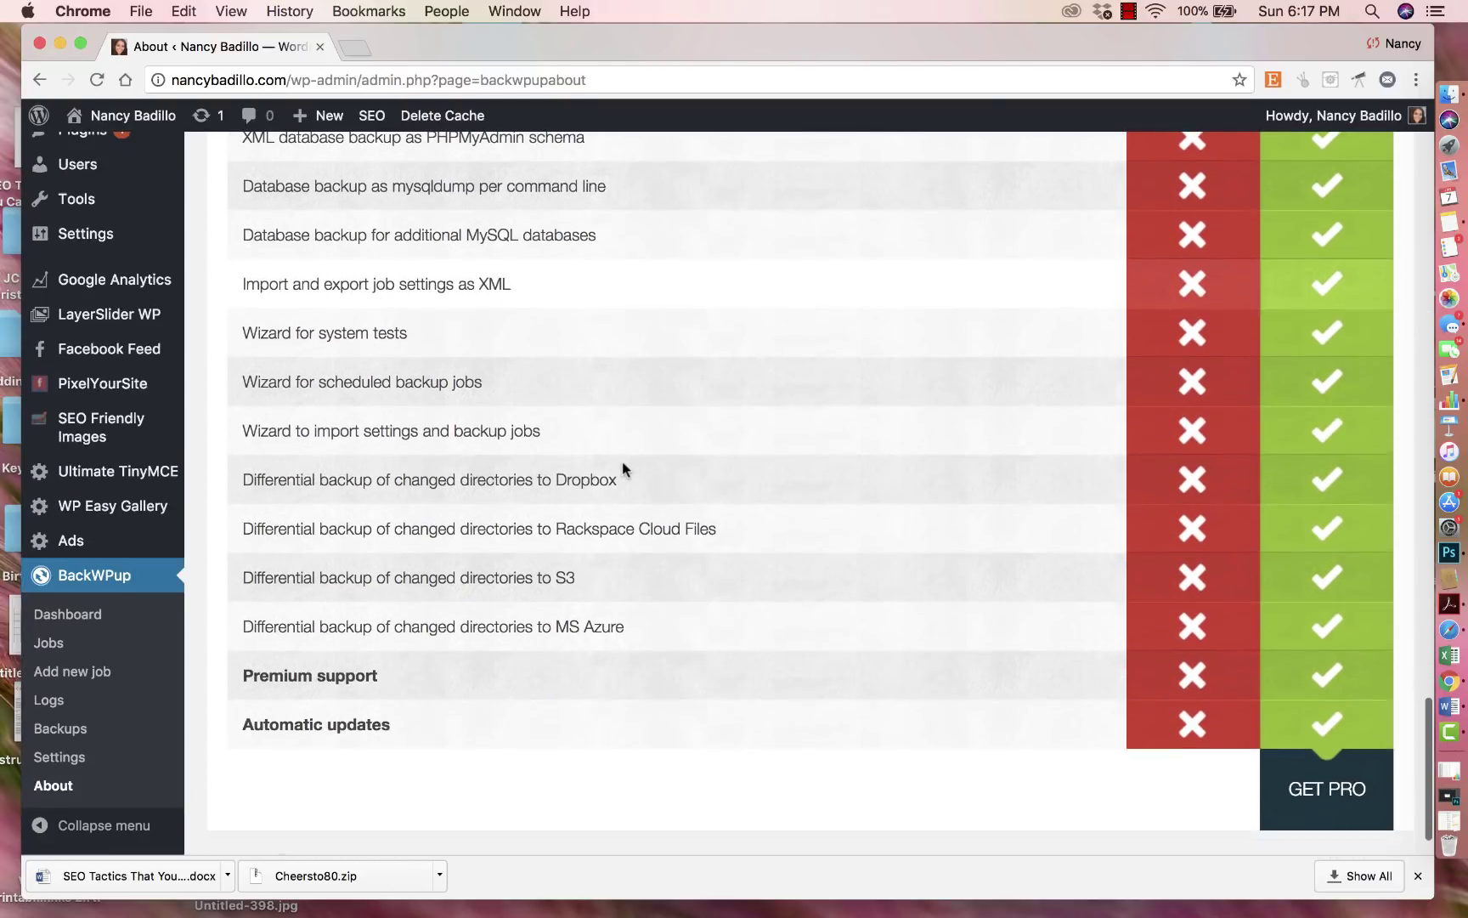
scroll(623, 468, "up", 12)
scroll(623, 470, "up", 8)
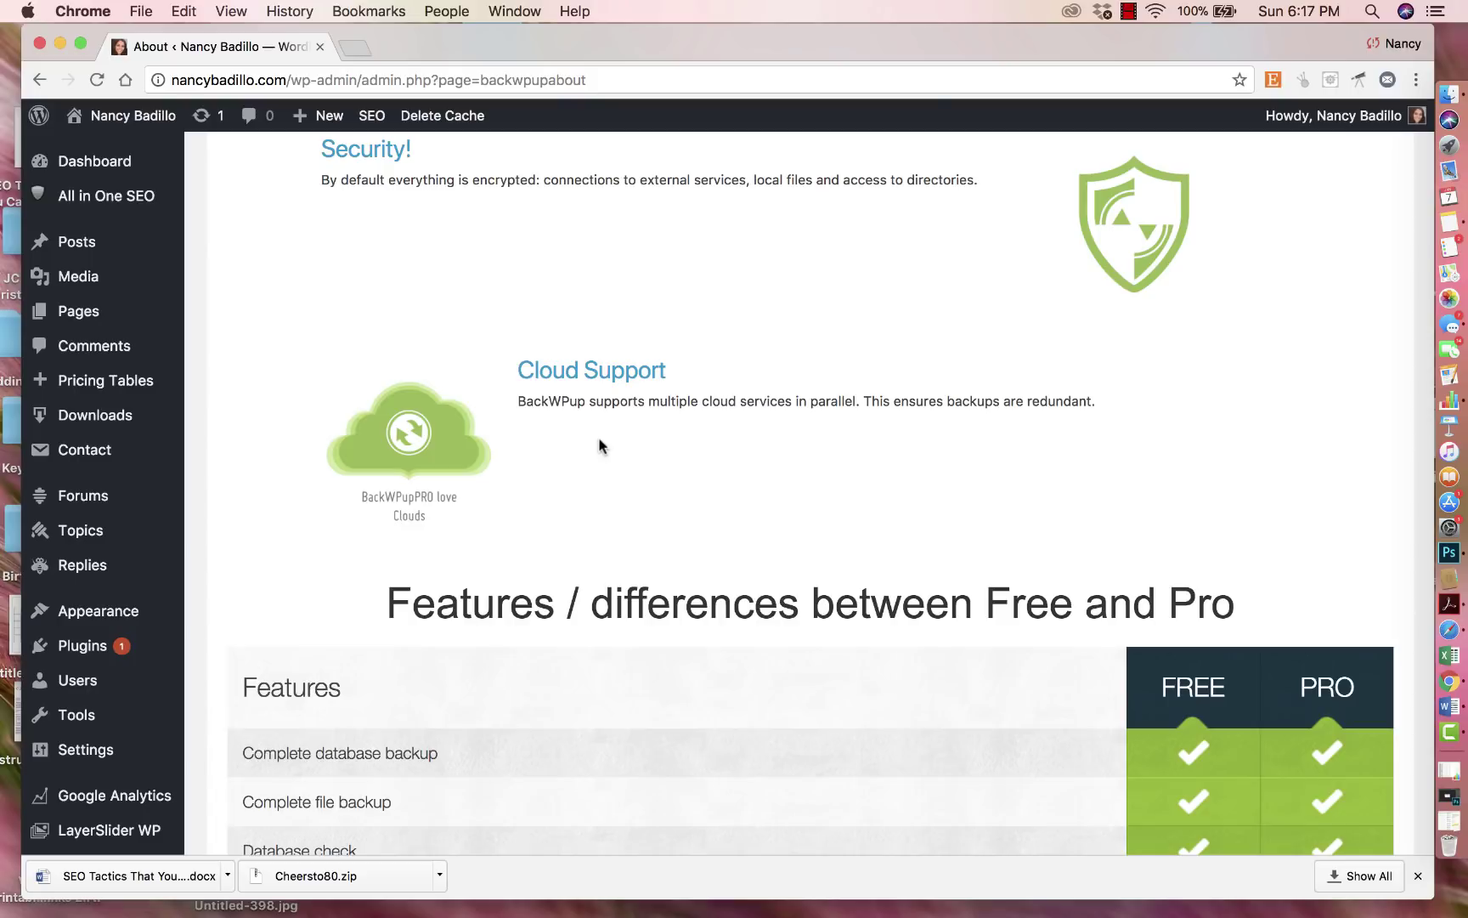
scroll(202, 532, "down", 3)
mouse_move(95, 687)
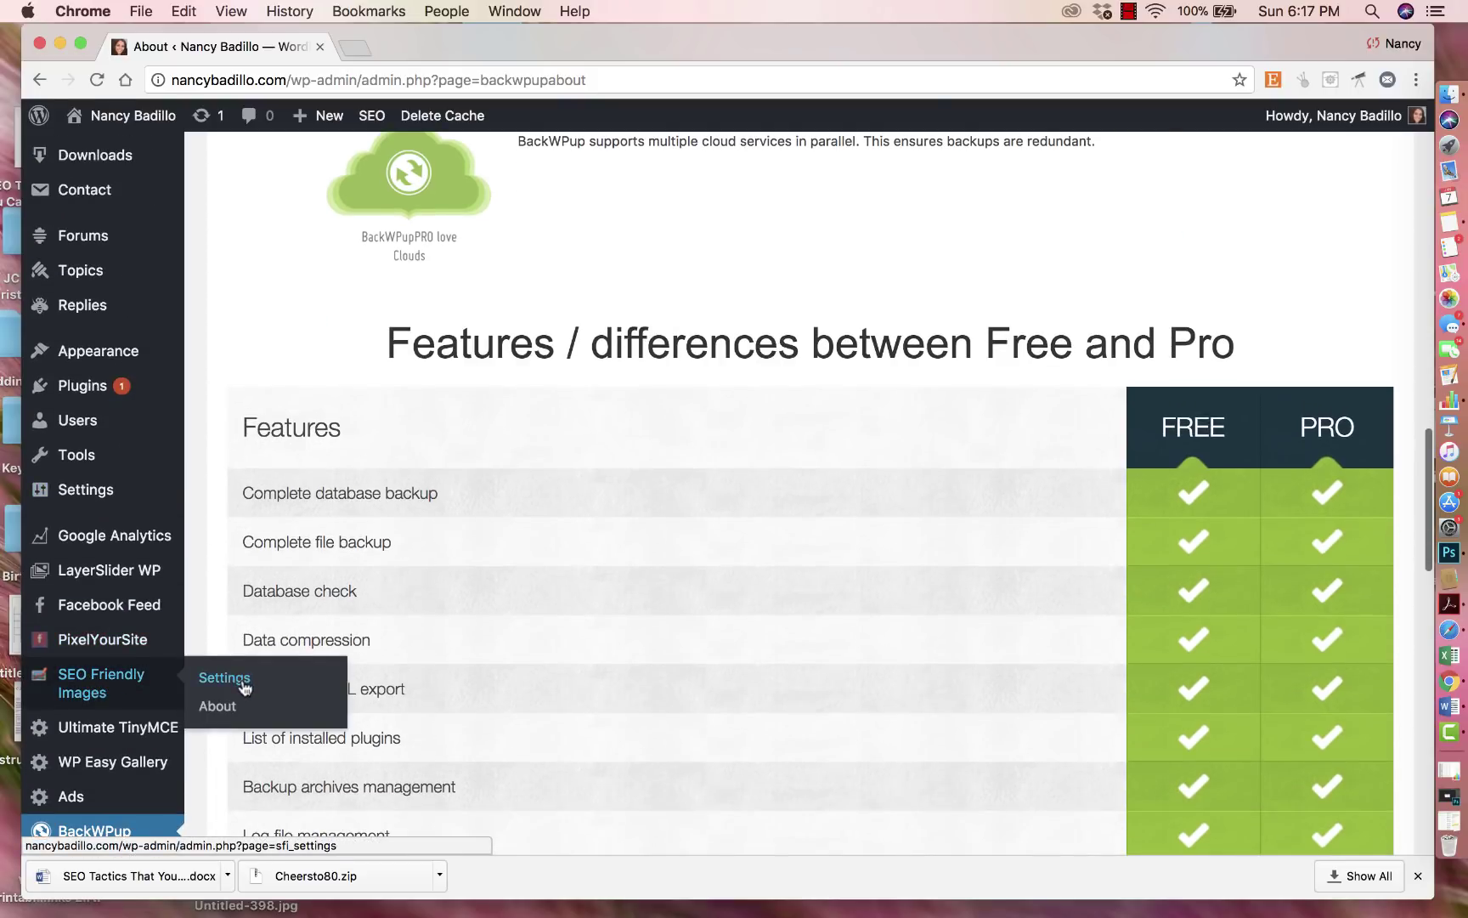
scroll(558, 475, "up", 5)
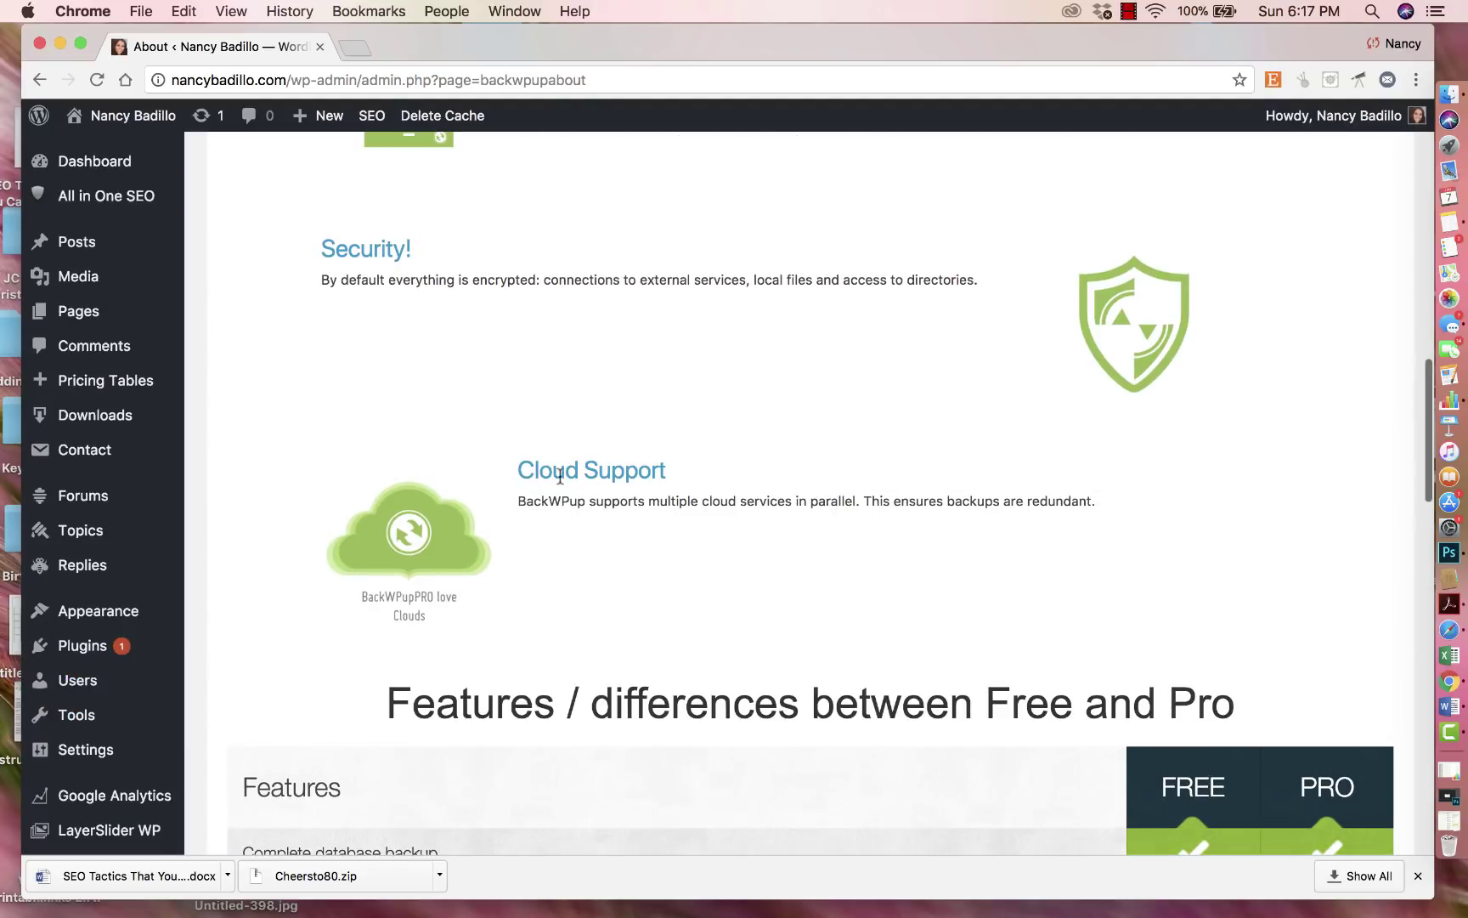
scroll(560, 478, "up", 10)
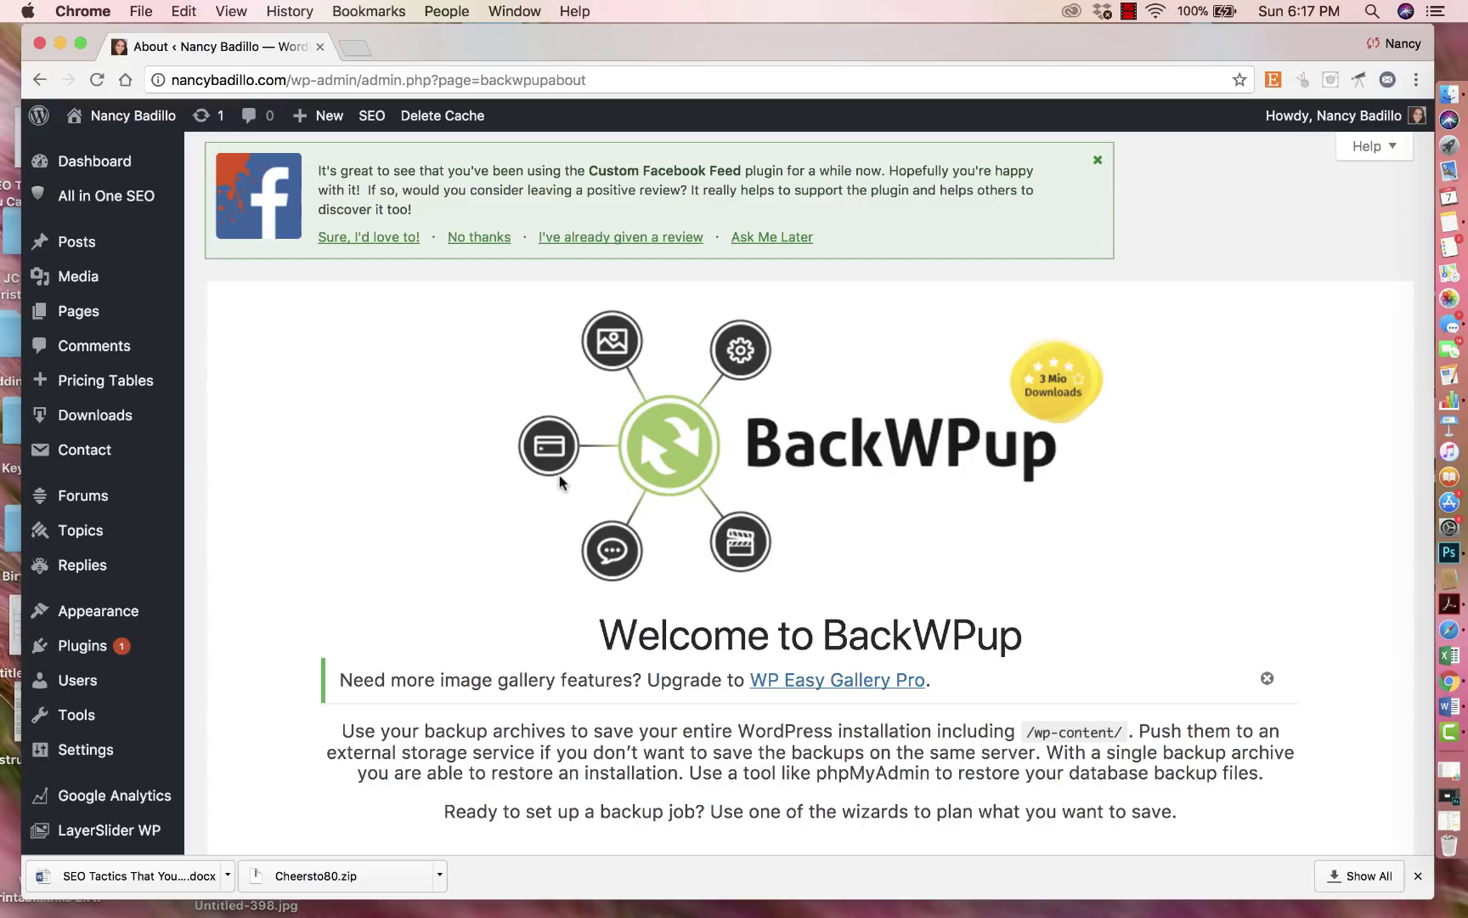
Step: Scroll the welcome page's full-site backup and regular database-saving sections
scroll(558, 476, "down", 5)
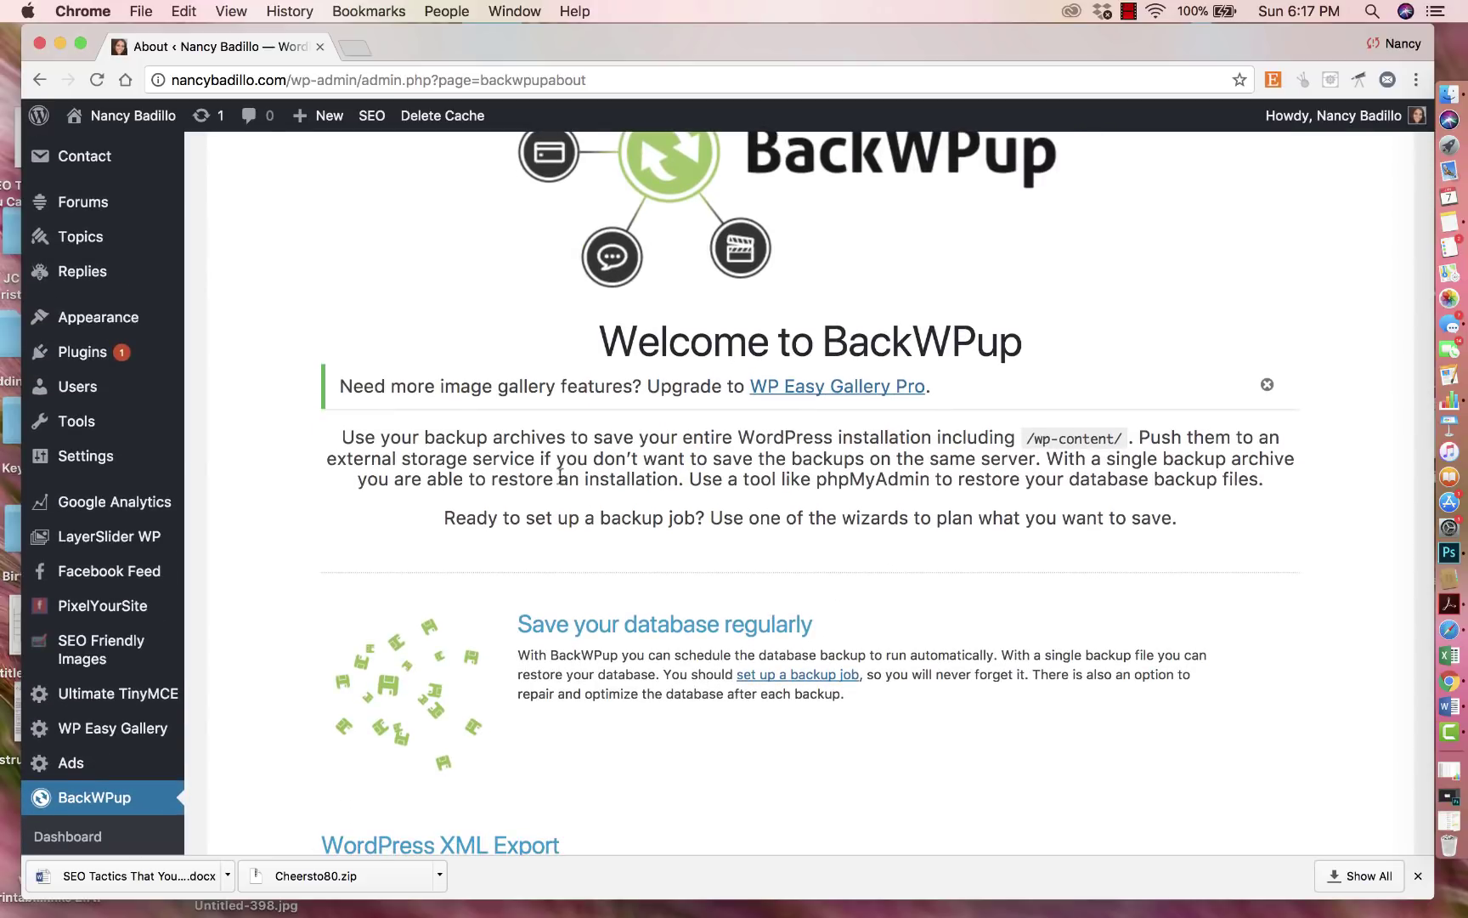
scroll(558, 475, "up", 3)
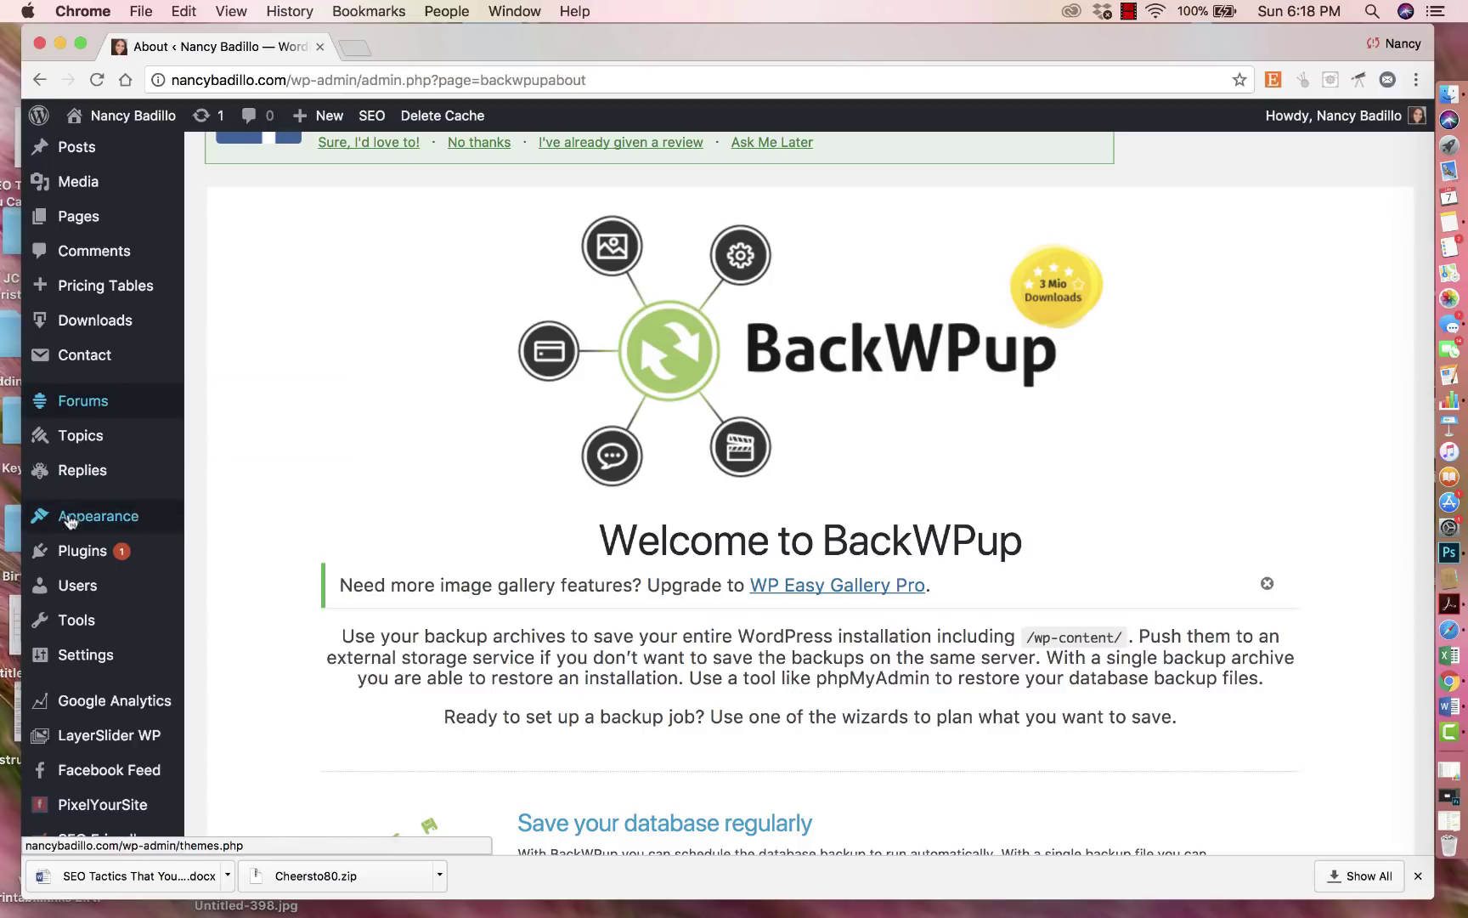
Step: Return to Installed Plugins and confirm BackWPup 3.4.4 is active among 32 plugins
left_click(77, 554)
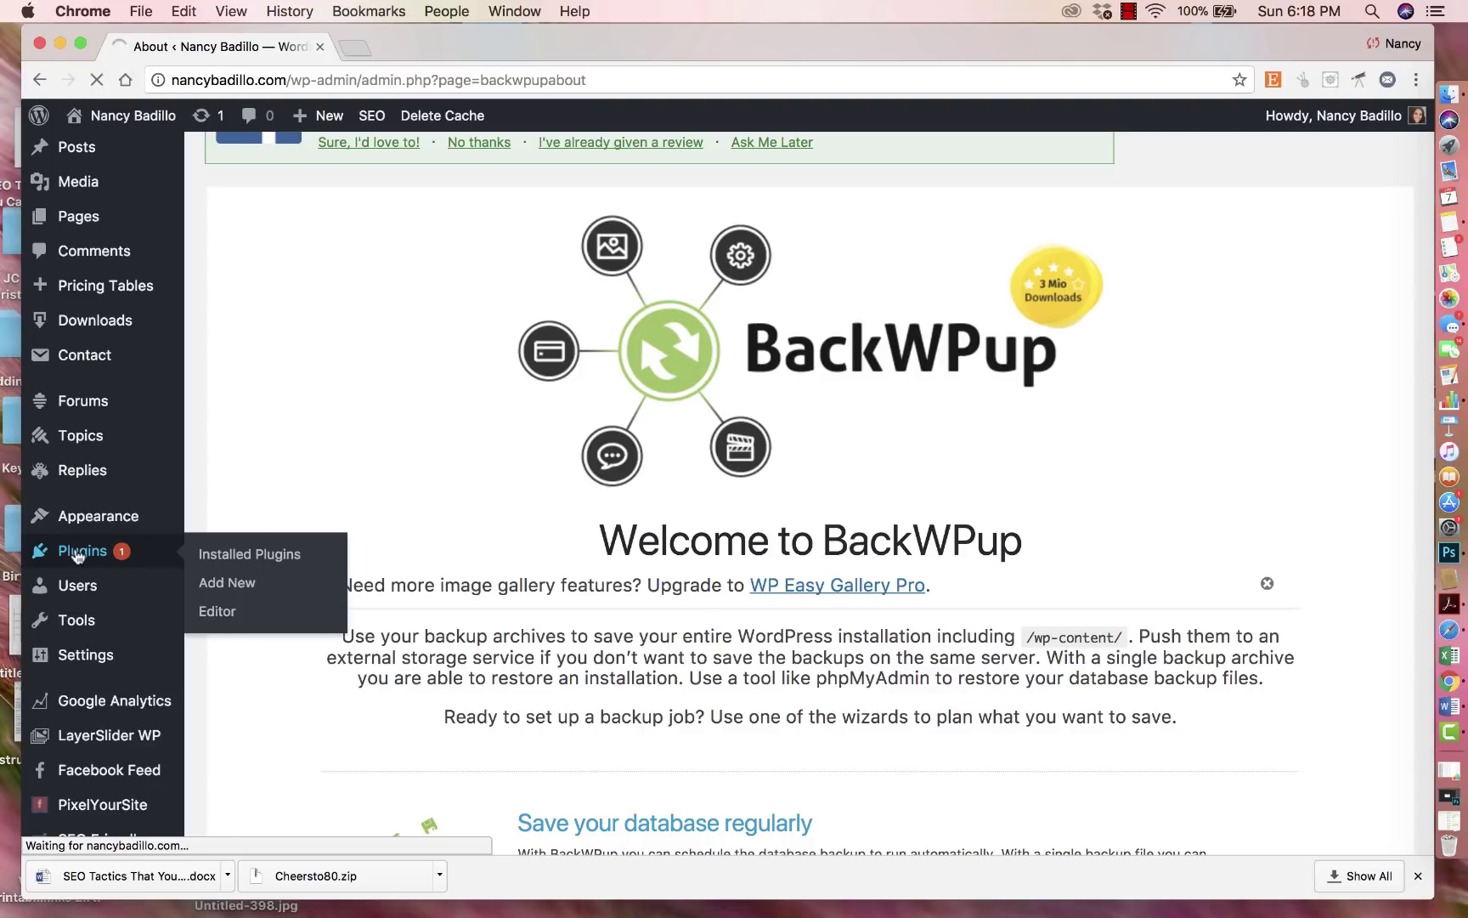
scroll(415, 650, "down", 5)
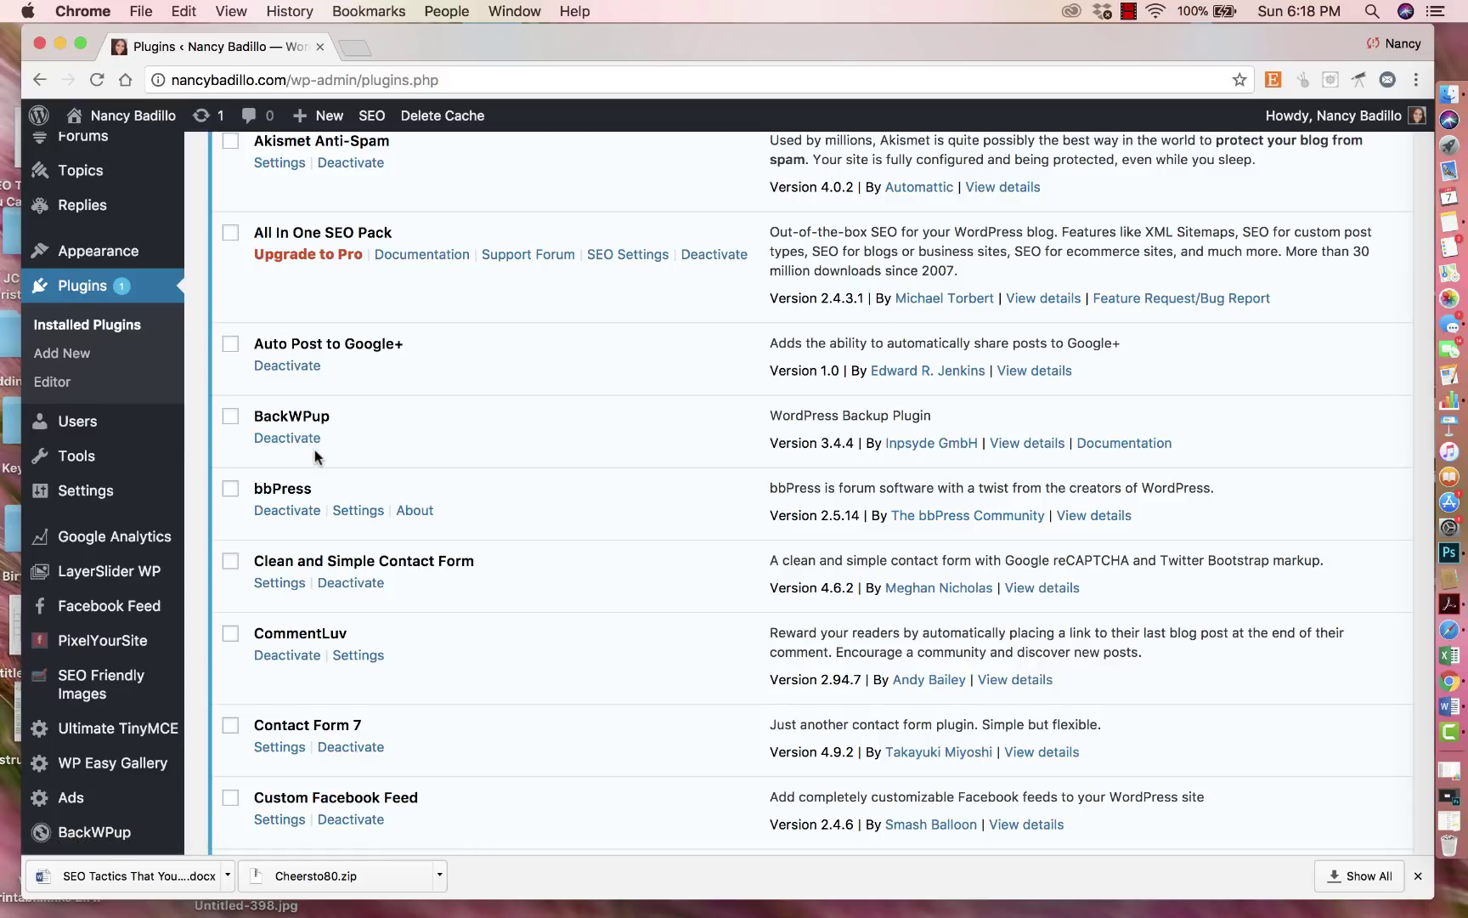
scroll(315, 450, "down", 1)
scroll(315, 449, "up", 5)
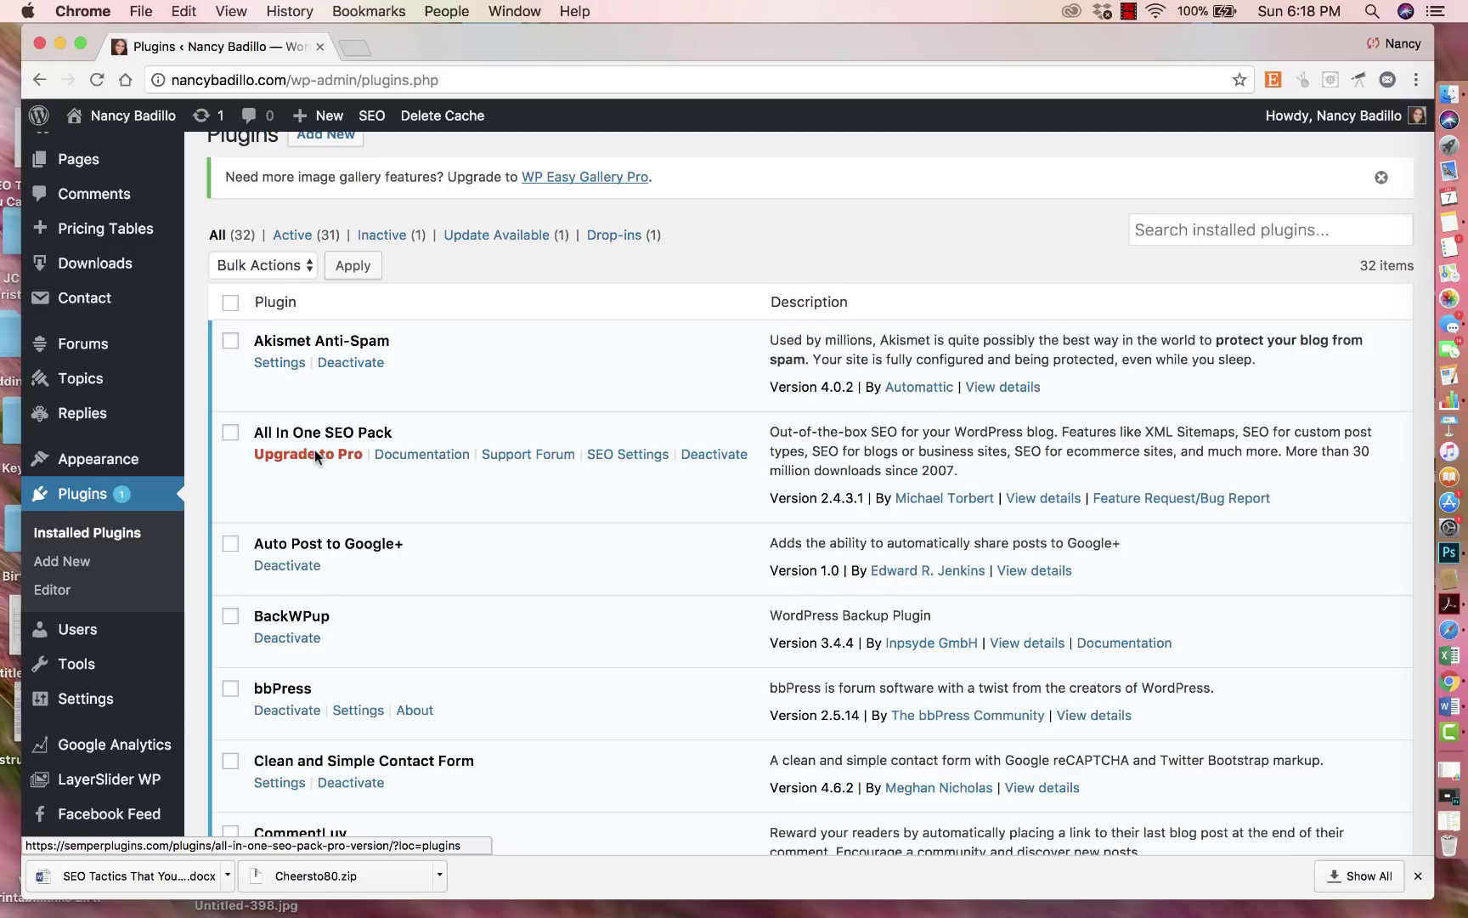
scroll(328, 515, "down", 5)
scroll(342, 562, "up", 5)
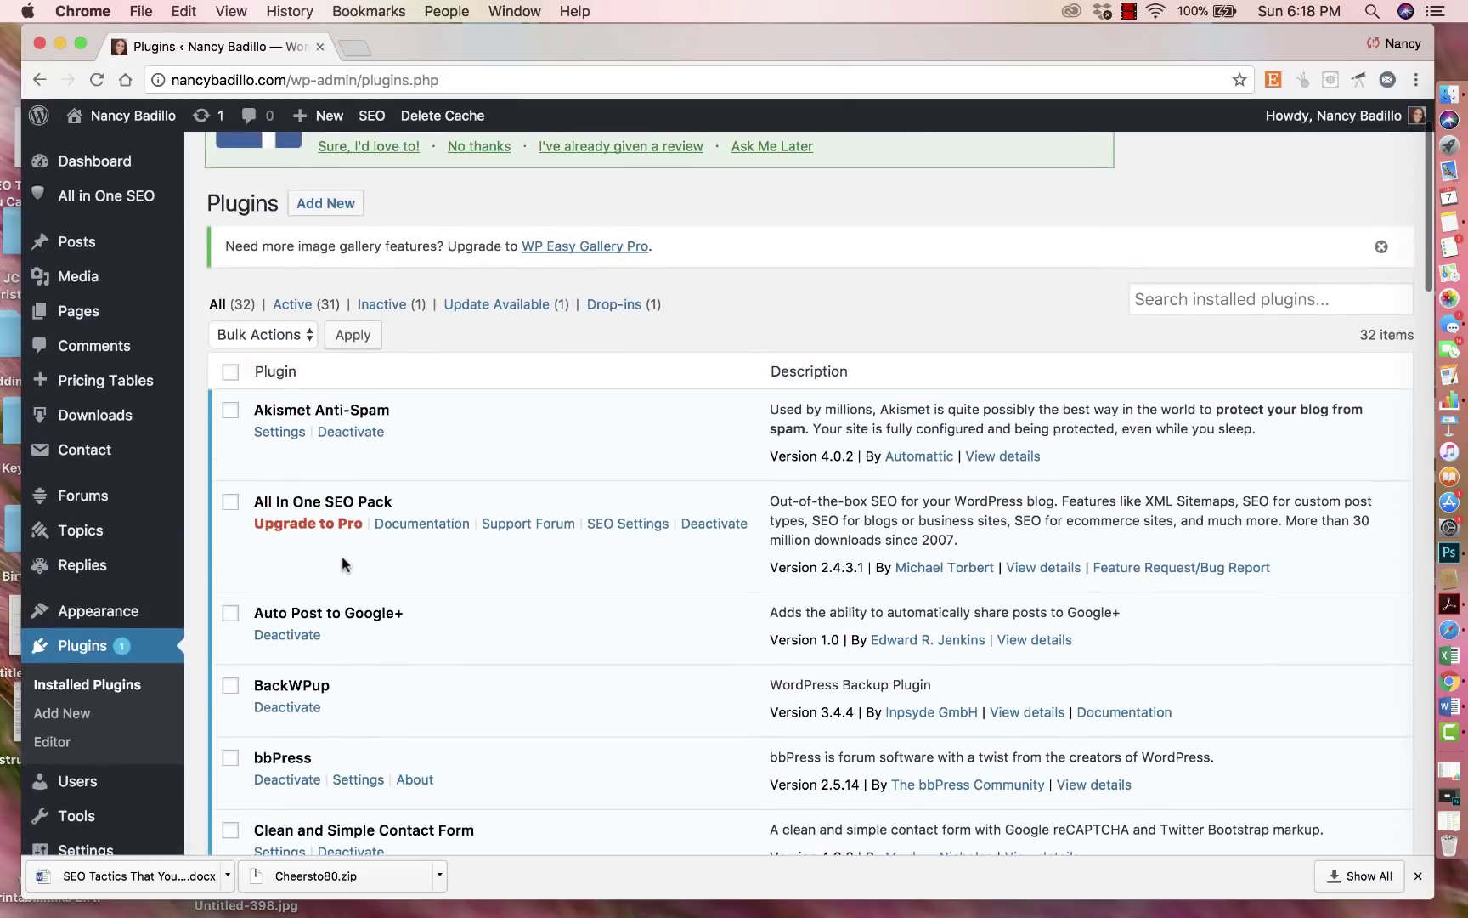
scroll(342, 563, "down", 2)
scroll(343, 563, "down", 2)
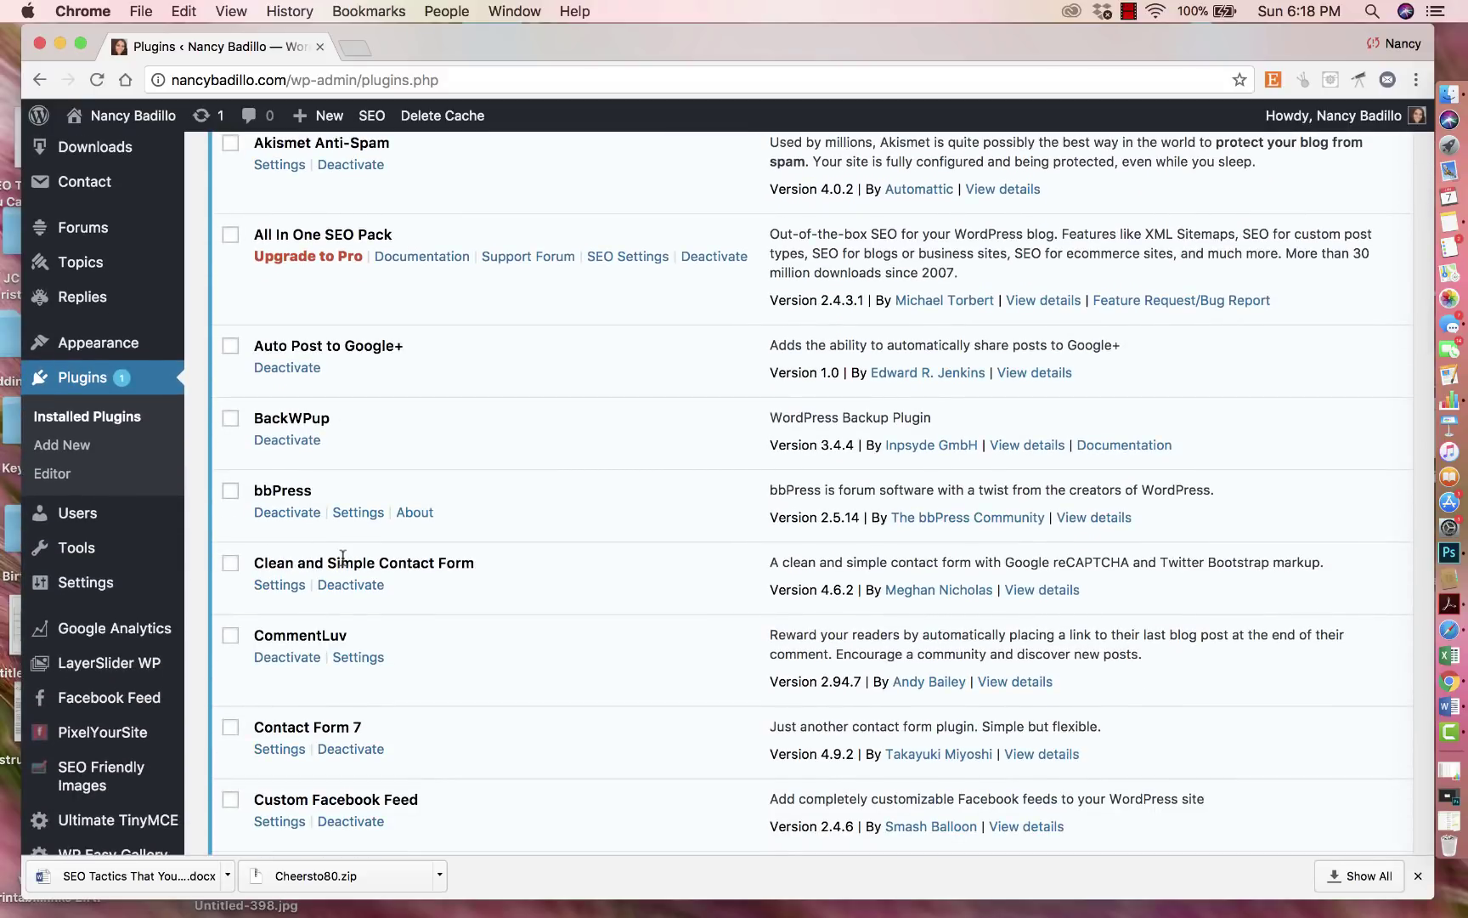
scroll(361, 611, "up", 4)
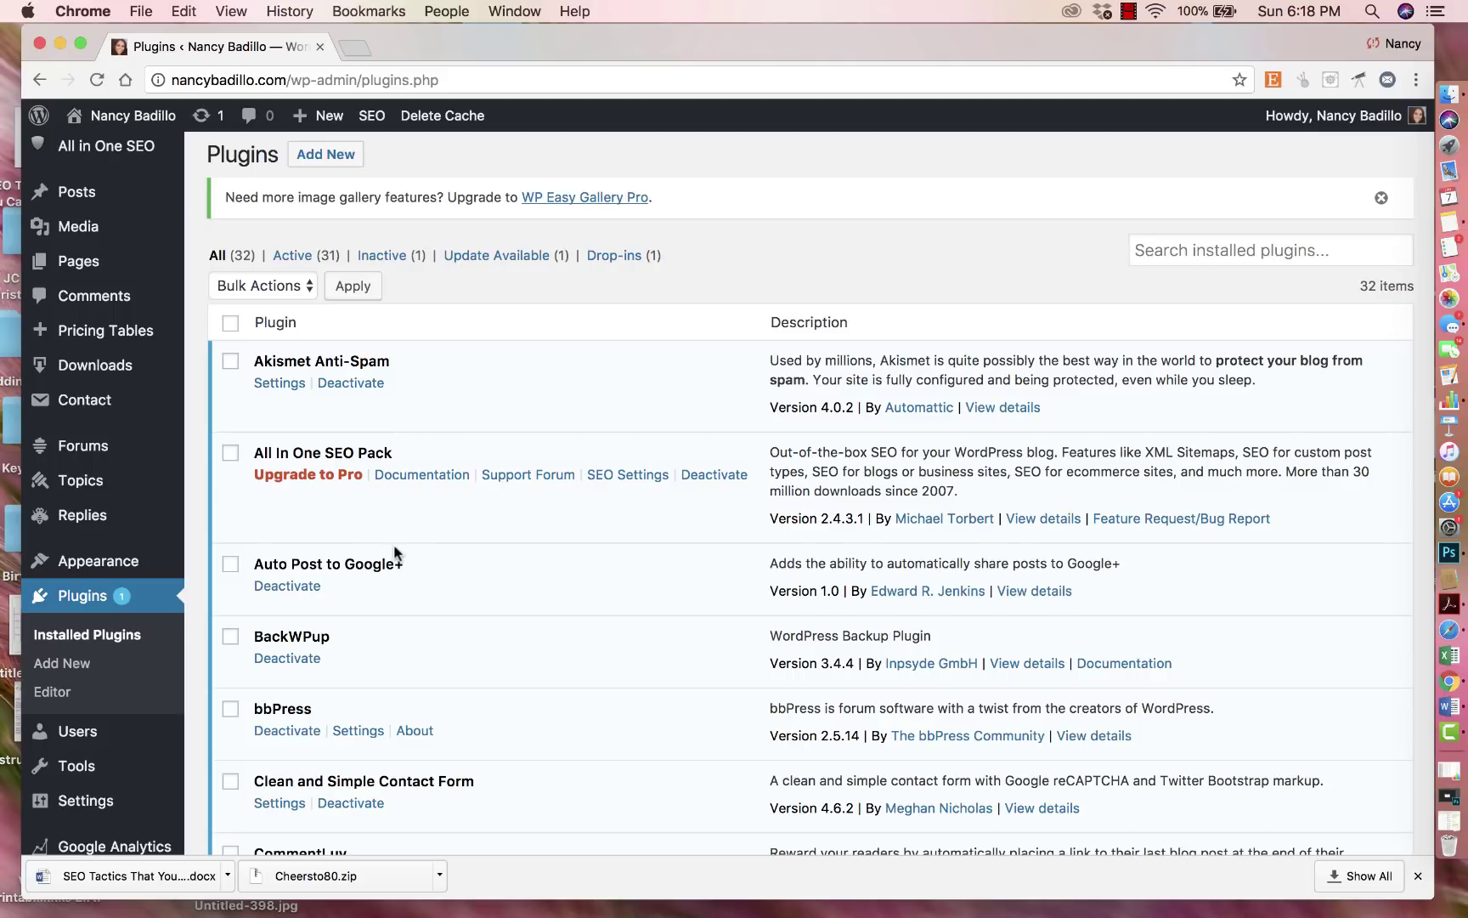
scroll(436, 629, "down", 5)
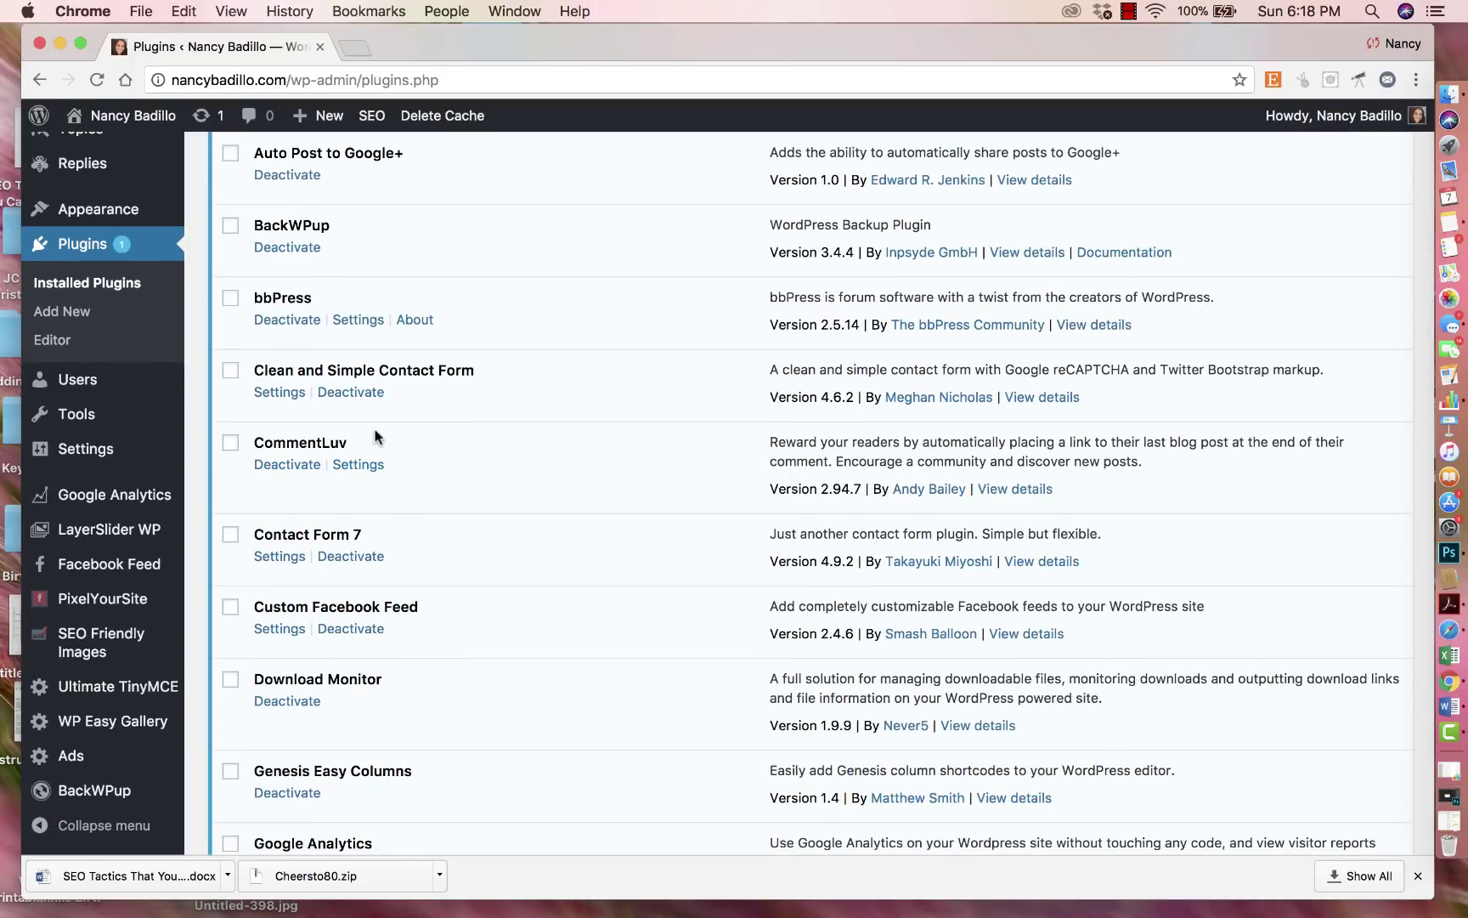
scroll(374, 435, "up", 2)
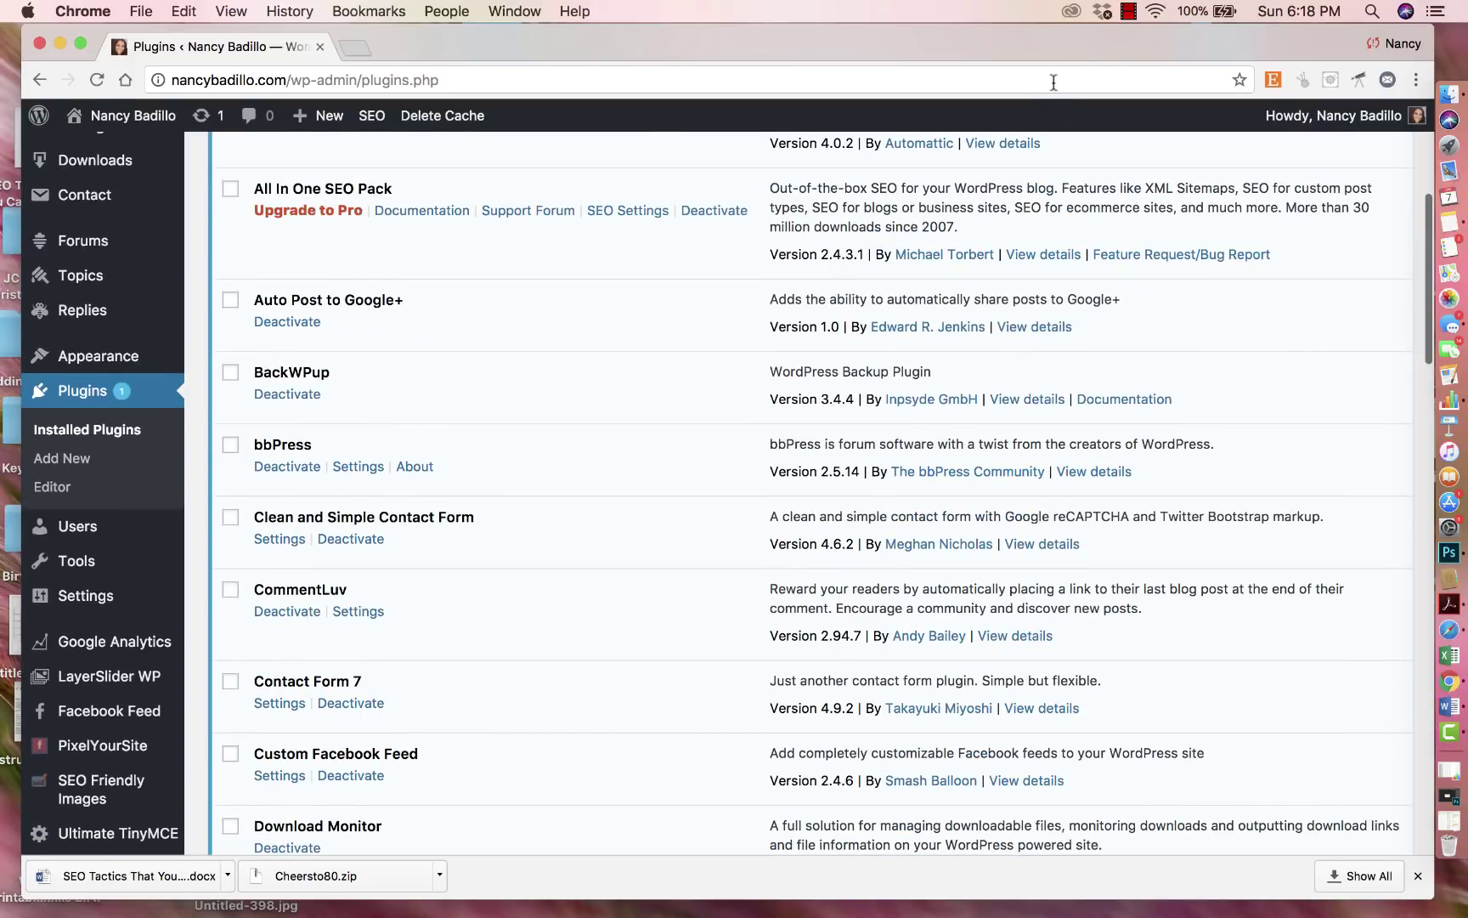